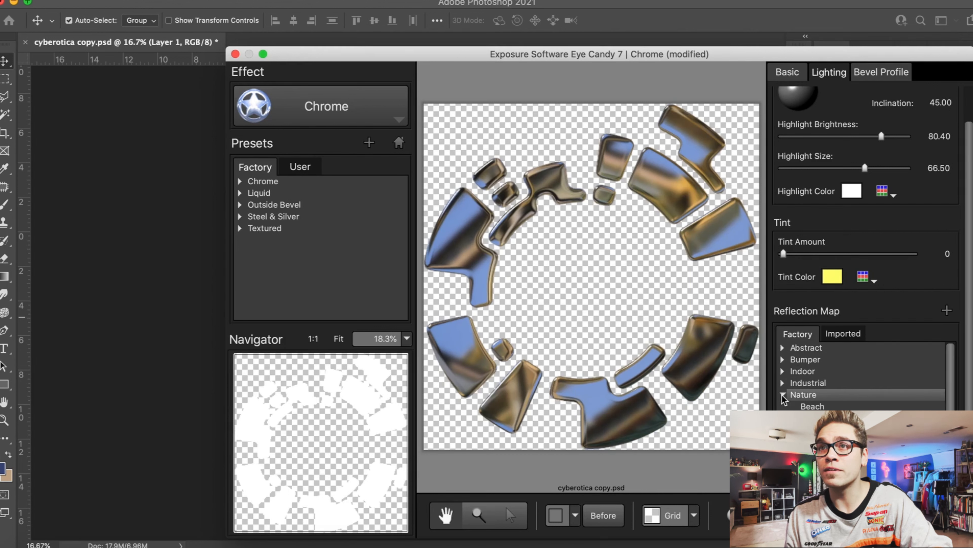
- Try several Nature reflection maps, then change the chrome's reflection map to the blue cloudy-sky look
scroll(861, 376, "down", 3)
left_click(830, 422)
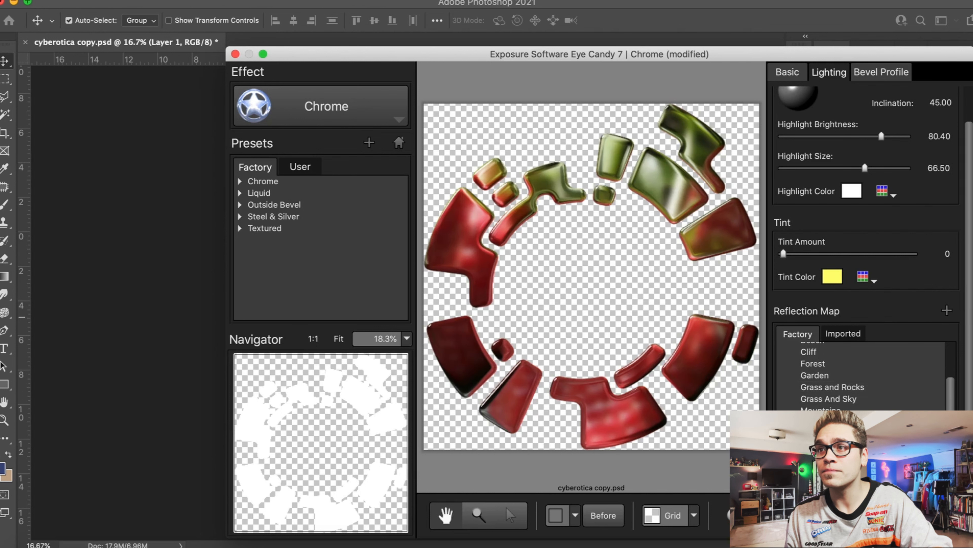
key("Down")
key("Down")
key("Down")
key("Up")
key("Up")
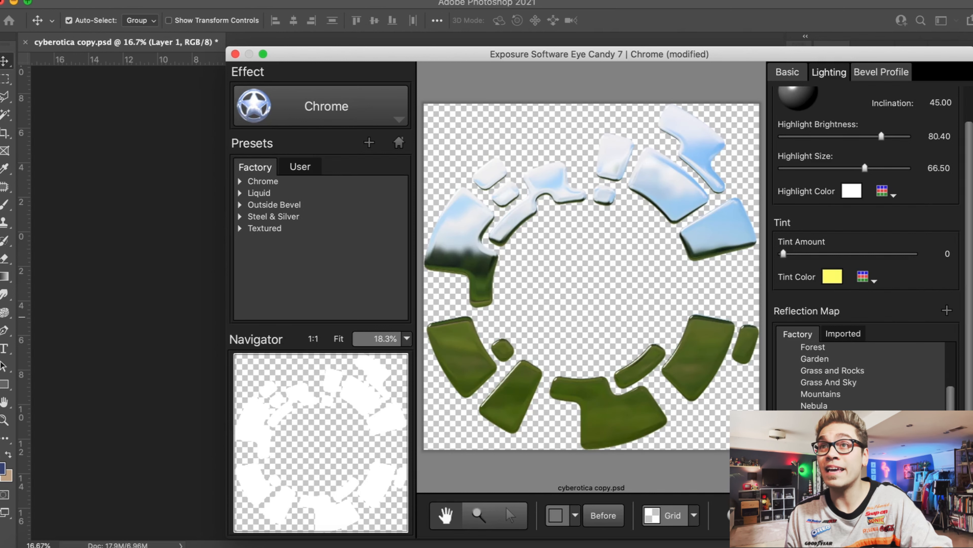
left_click(784, 392)
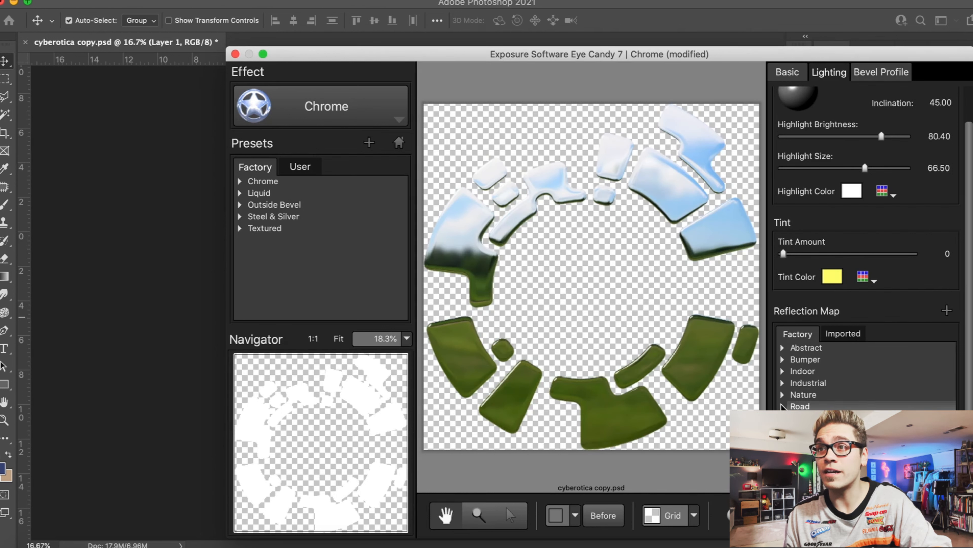
key("Down")
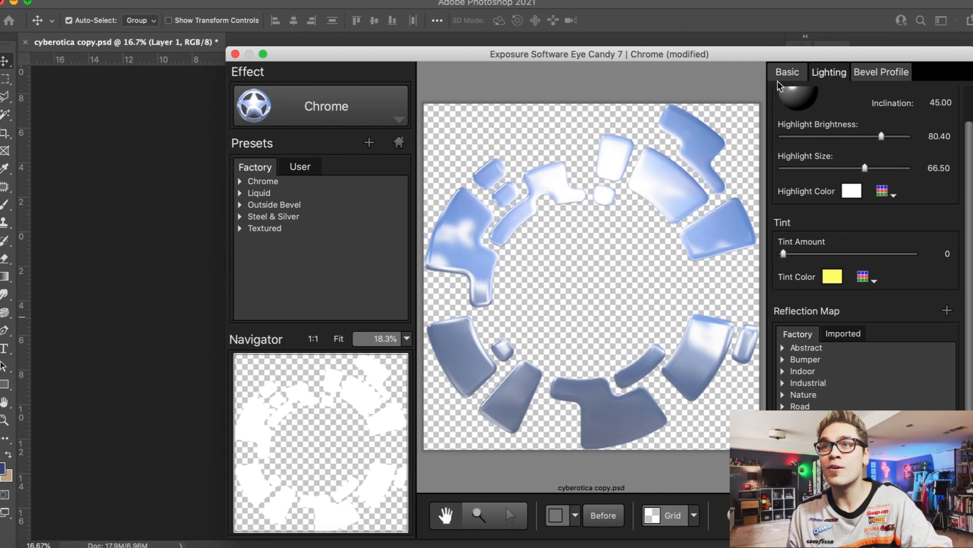
- Set the chrome's bevel height to 59 and bevel width to 44.96%, increase the corner rounding, and apply the effect
left_click(786, 72)
left_click_drag(808, 195, 861, 195)
left_click_drag(806, 163, 838, 163)
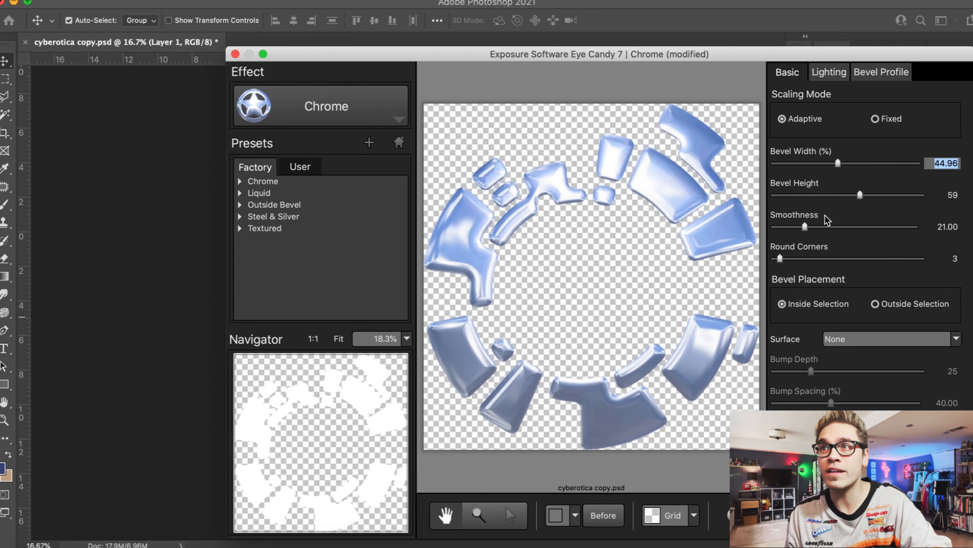
left_click_drag(798, 259, 818, 259)
key("Return")
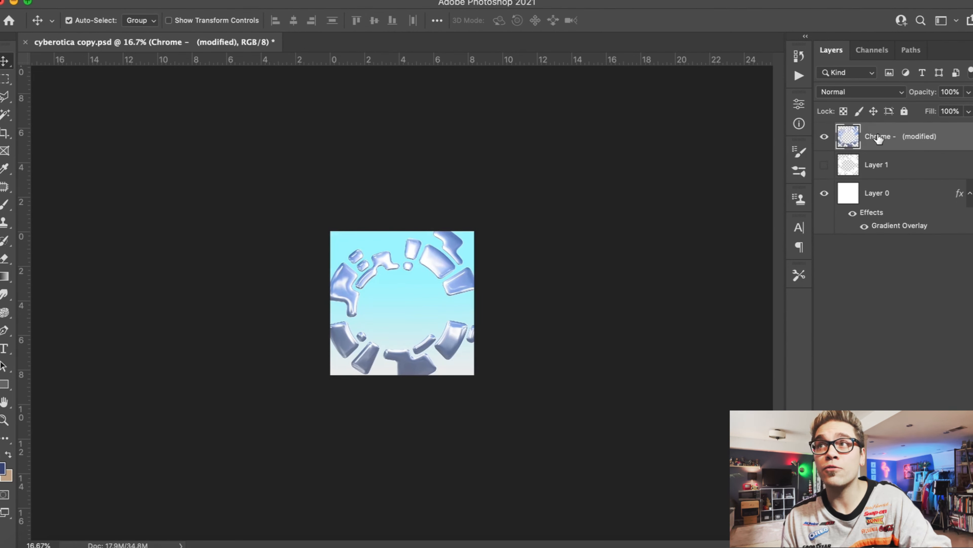
- Duplicate the Chrome layer and hide the original beneath it
key("super+j")
left_click(824, 165)
key("super+plus")
- Try removing all colour from the chrome copy with Hue/Saturation, setting saturation to -100
left_click(155, 1)
mouse_move(177, 26)
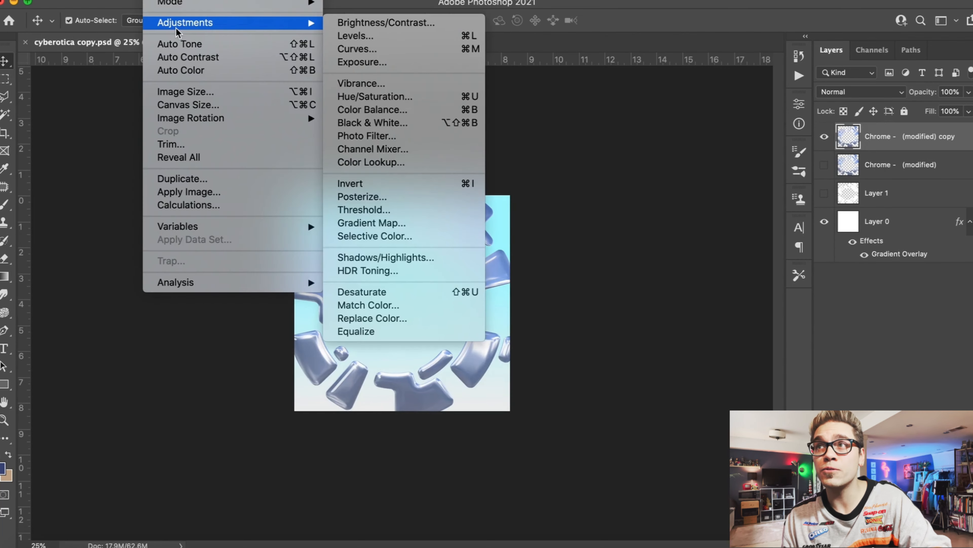
left_click(362, 101)
left_click_drag(744, 184, 688, 181)
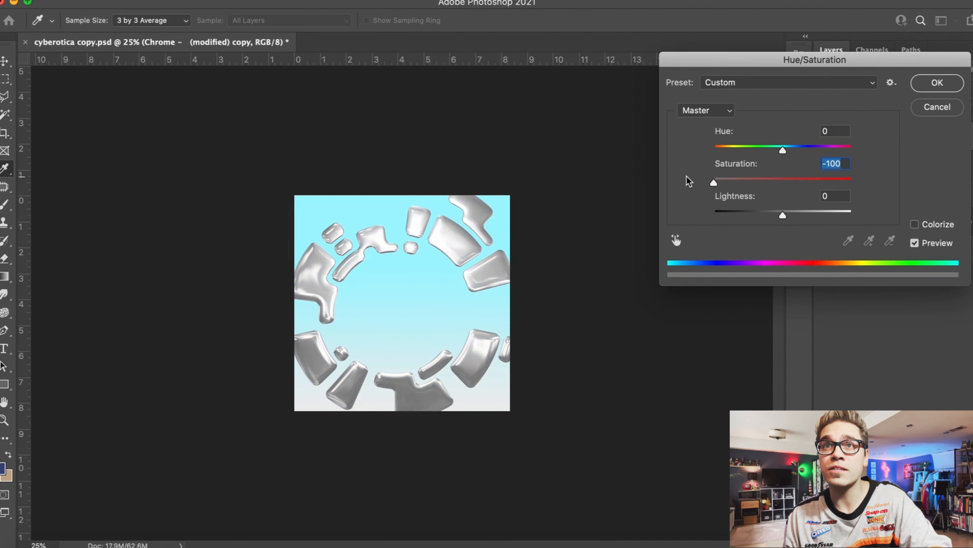
left_click(937, 108)
left_click(155, 1)
mouse_move(184, 22)
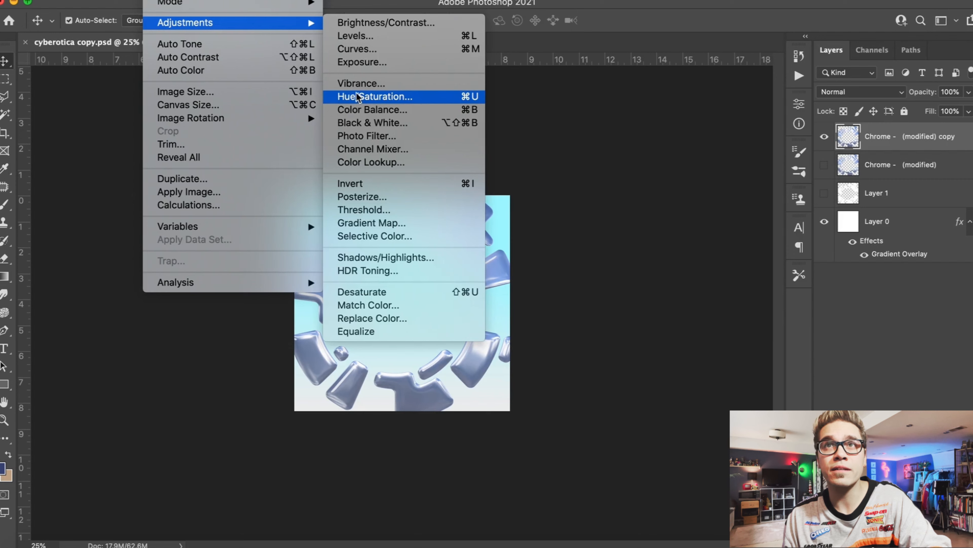
- Warp the chrome copy, pulling its lower-left corner beyond the canvas's right edge, lower-right corner below it, and upper-right corner past its left edge
mouse_move(125, 1)
mouse_move(207, 306)
left_click(355, 382)
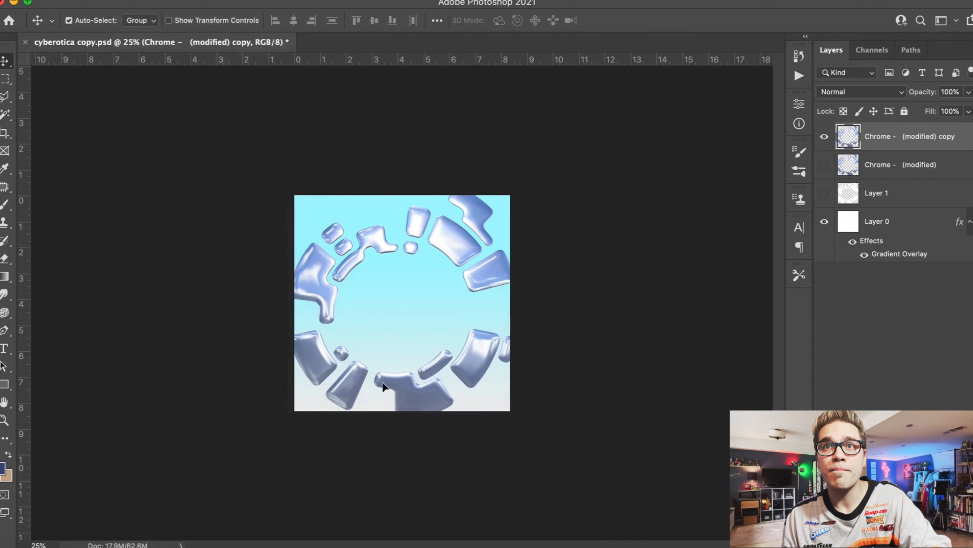
left_click_drag(517, 273, 314, 284)
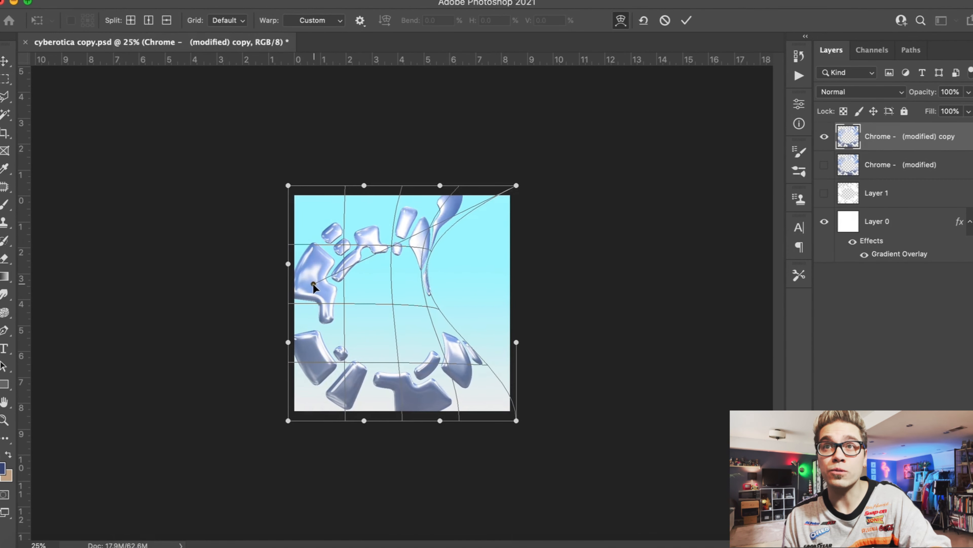
key("super+z")
left_click_drag(288, 421, 591, 277)
left_click_drag(516, 421, 462, 489)
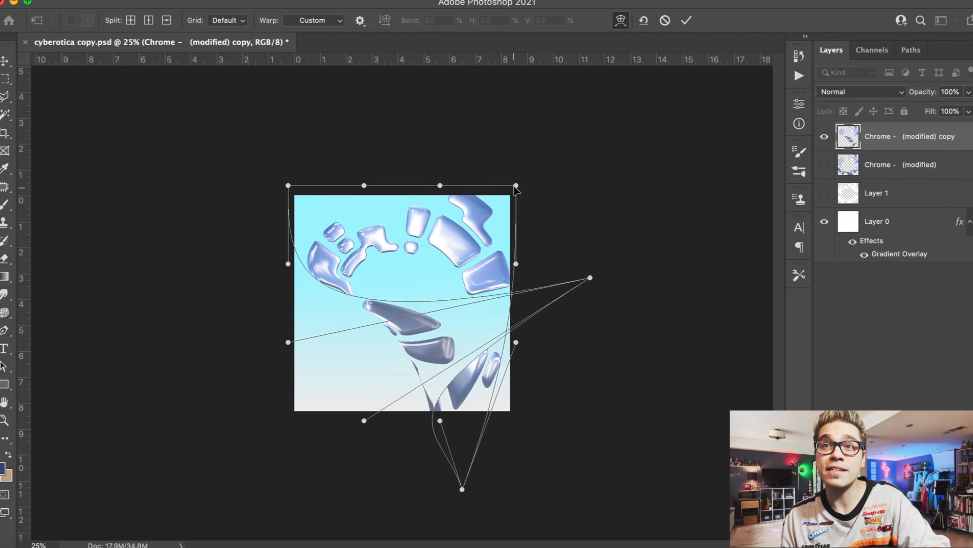
left_click_drag(516, 185, 168, 190)
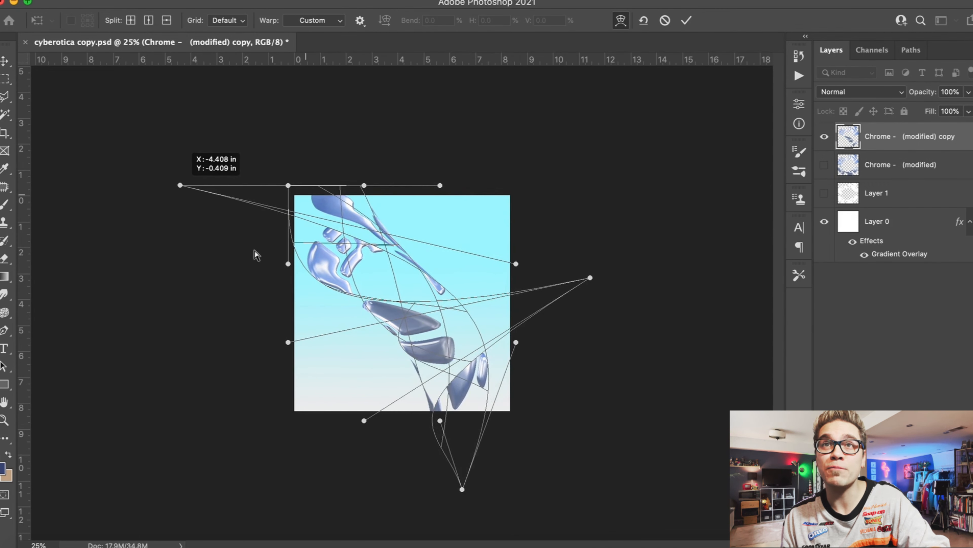
- Reshape the warp's curve handles and interior to stretch the chrome pieces across the upper and right canvas, and commit the warp
left_click_drag(290, 296, 287, 298)
left_click_drag(365, 186, 541, 189)
left_click_drag(359, 303, 390, 285)
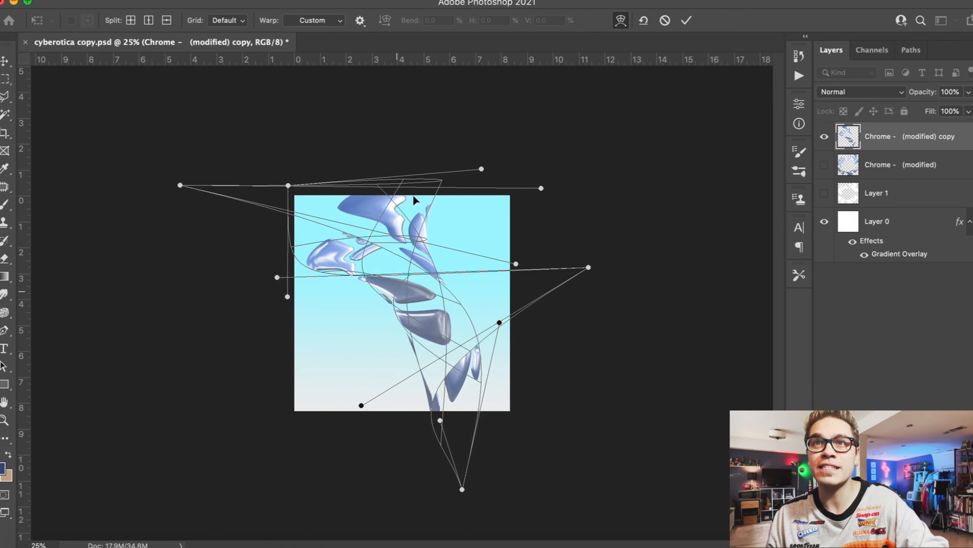
left_click_drag(471, 185, 520, 165)
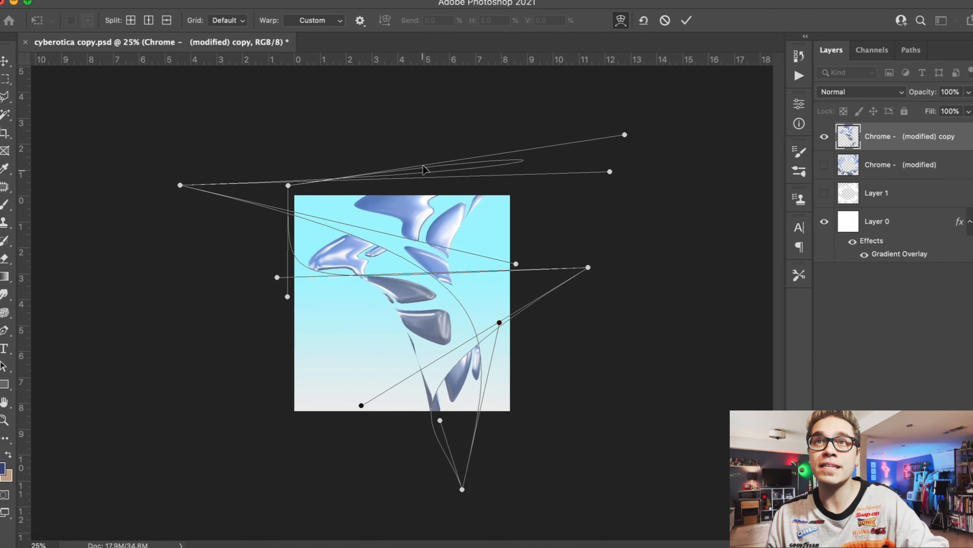
left_click_drag(424, 169, 392, 143)
left_click_drag(374, 204, 271, 124)
left_click_drag(416, 334, 434, 298)
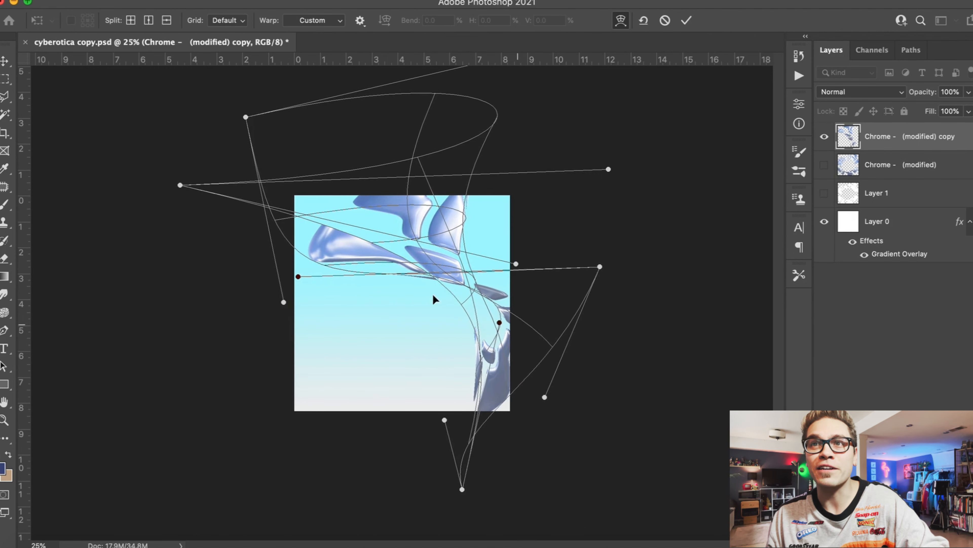
left_click_drag(417, 258, 404, 272)
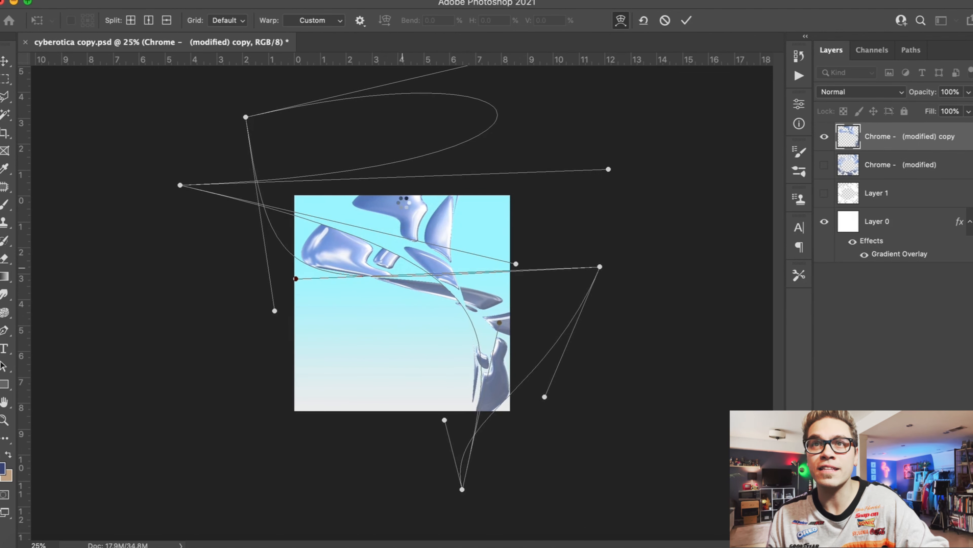
key("super+plus")
mouse_move(398, 179)
left_mouse_down()
mouse_move(375, 185)
mouse_move(400, 199)
left_mouse_up()
- Duplicate the warped chrome layer, scale the duplicate to 95.09%, and offset it slightly down and left
key("super+j")
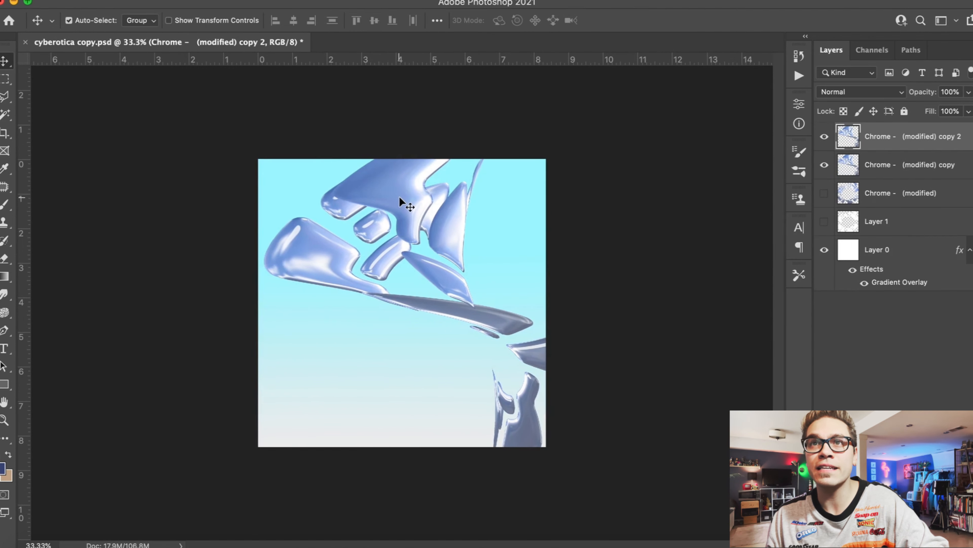
left_click(119, 1)
left_click(198, 291)
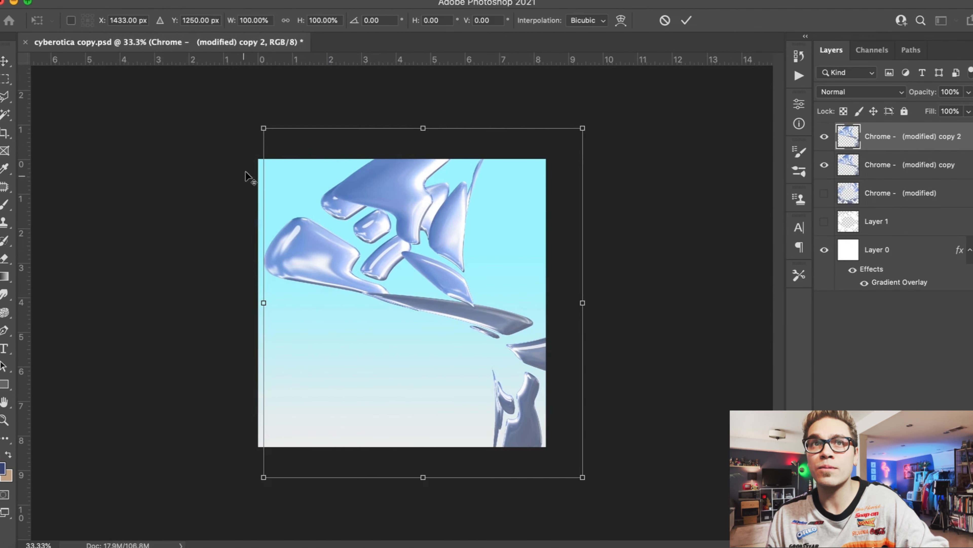
left_click_drag(263, 129, 272, 137)
left_click_drag(404, 222, 394, 230)
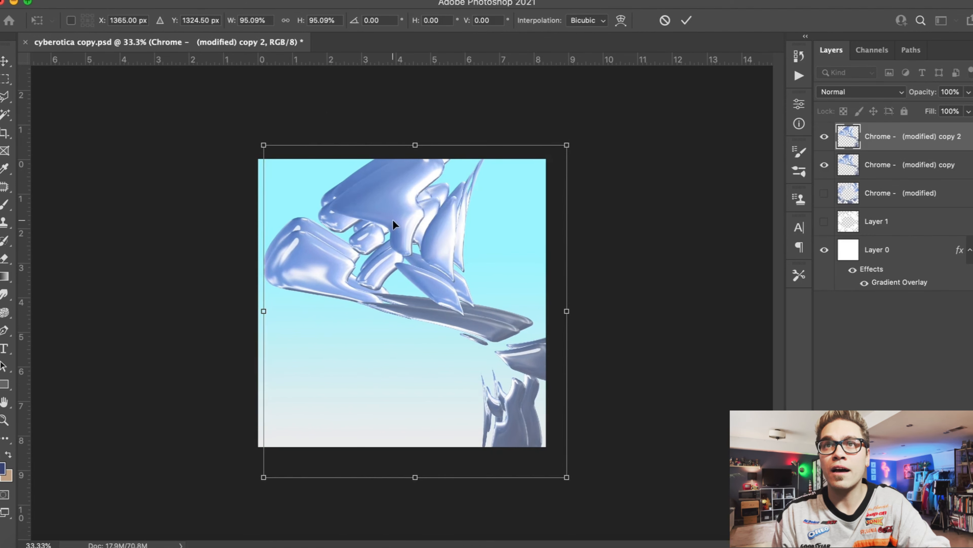
key("Return")
- Move the scaled duplicate below the first warped chrome layer and darken its shadows and midtones with Levels
left_click_drag(966, 137, 967, 177)
double_click(966, 176)
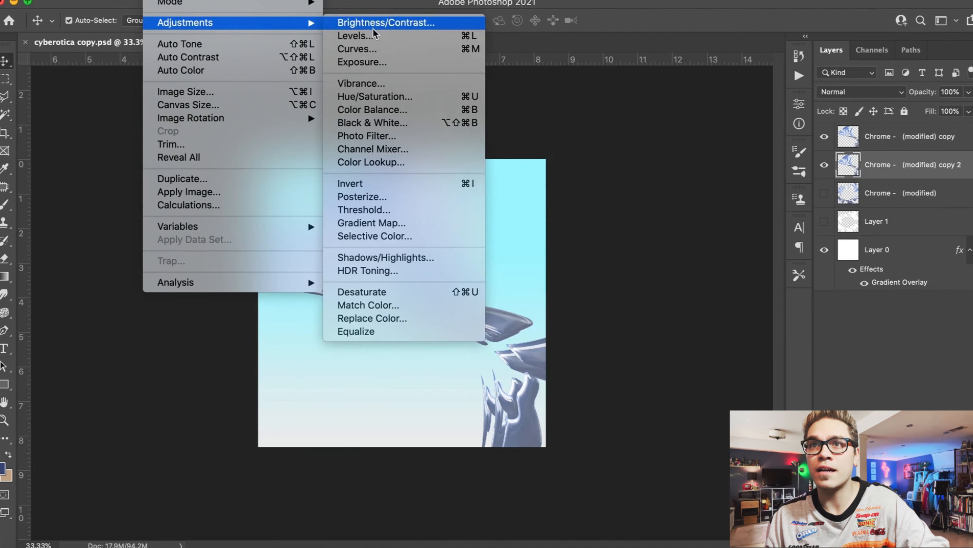
left_click(352, 35)
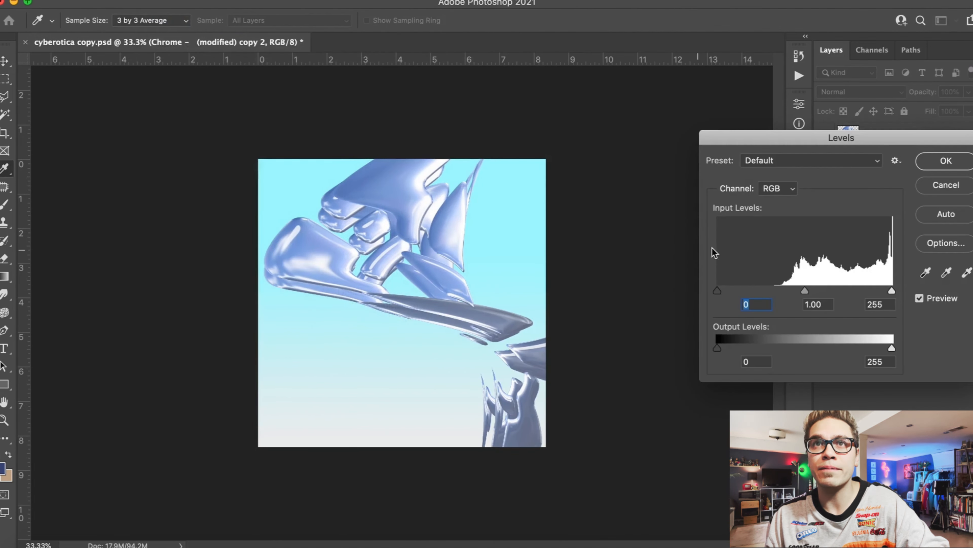
left_click_drag(805, 290, 817, 290)
left_click_drag(719, 292, 743, 290)
key("Return")
- Warp the darkened chrome copy, pulling its lower-right corner to the canvas's lower left and its upper corners toward and above the top centre
left_click(119, 1)
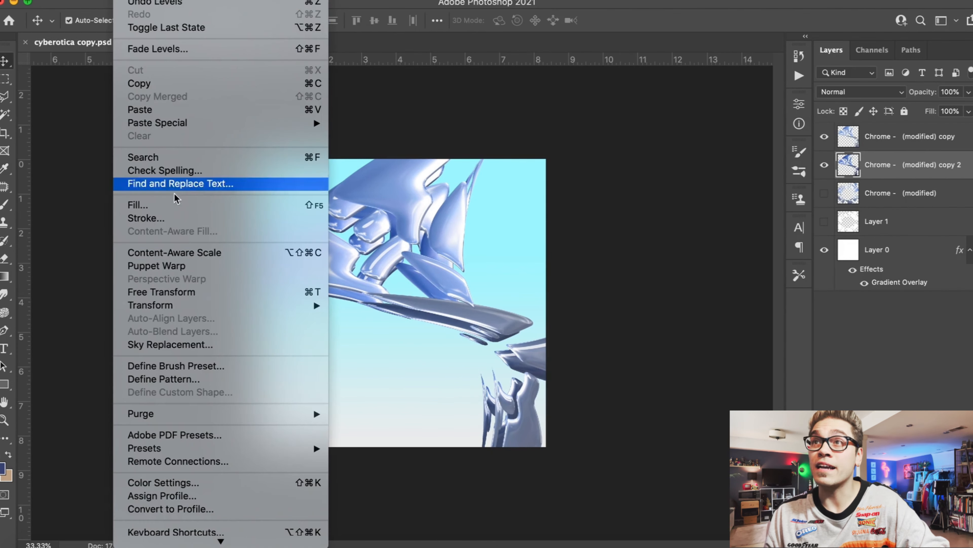
mouse_move(150, 305)
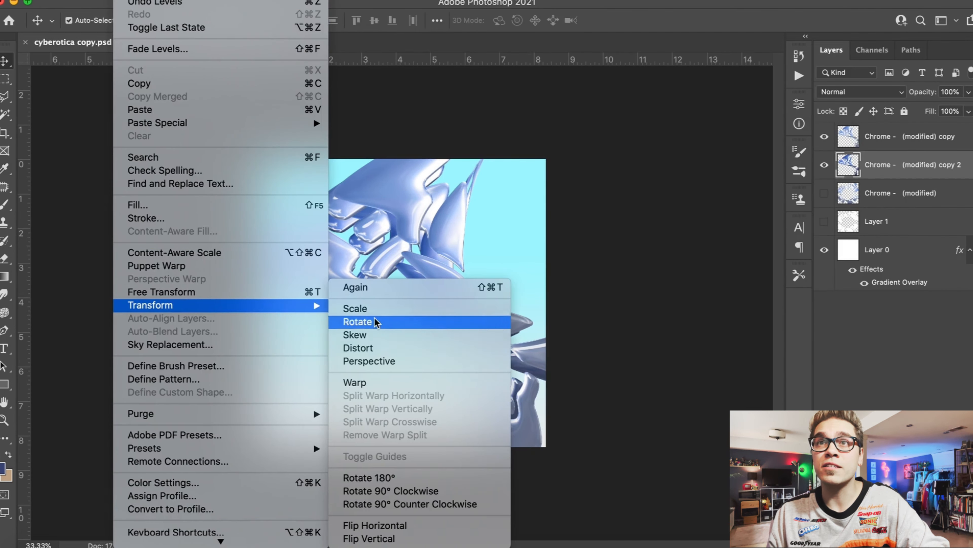
left_click(381, 379)
left_click_drag(411, 259, 317, 176)
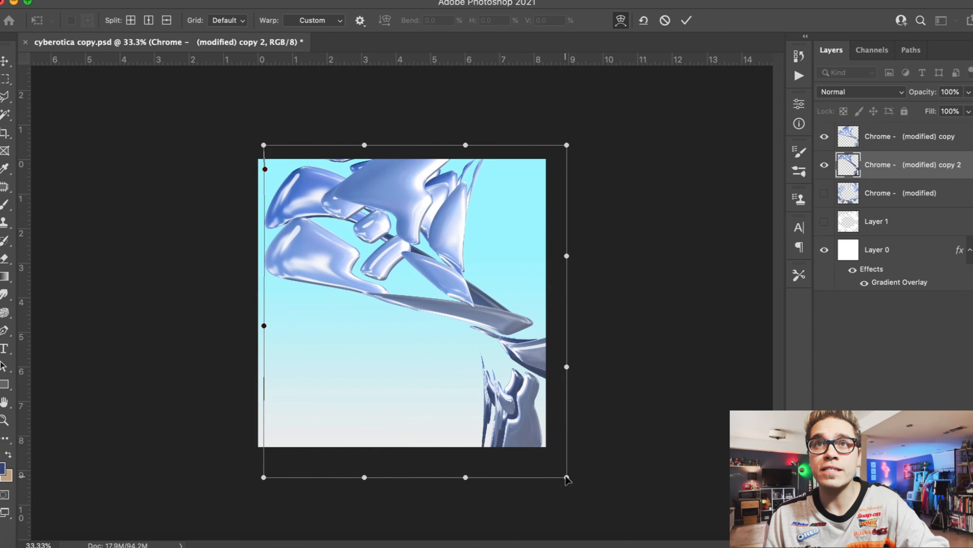
left_click_drag(568, 480, 292, 387)
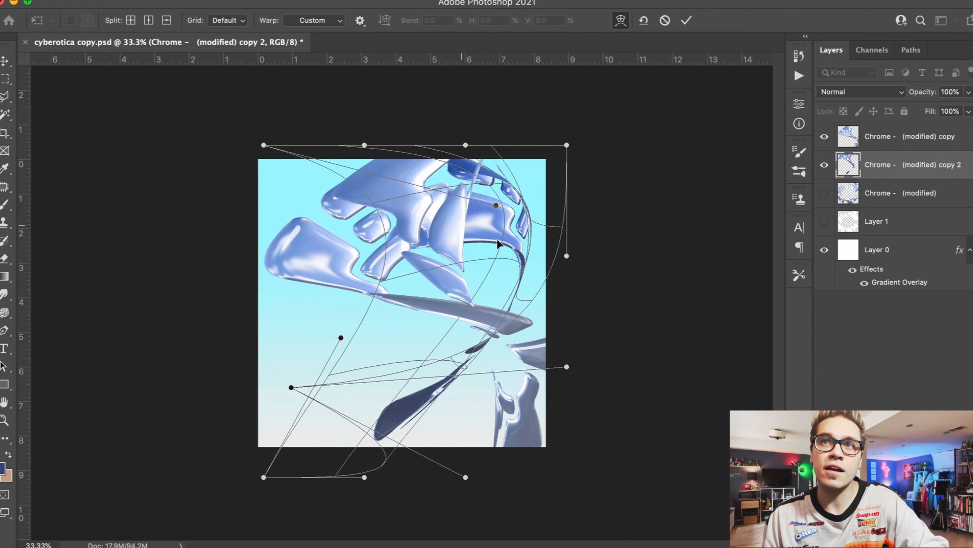
left_click_drag(499, 244, 535, 220)
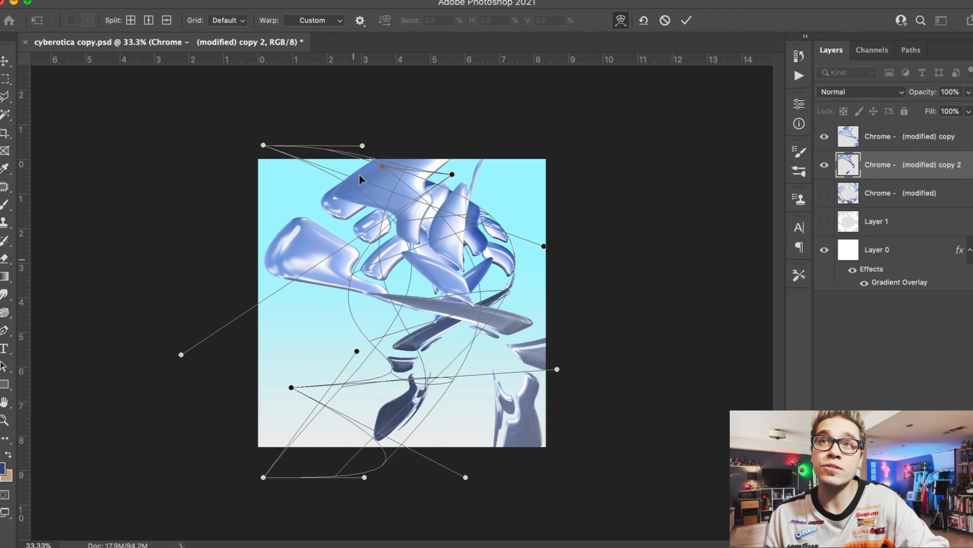
left_click_drag(360, 178, 529, 88)
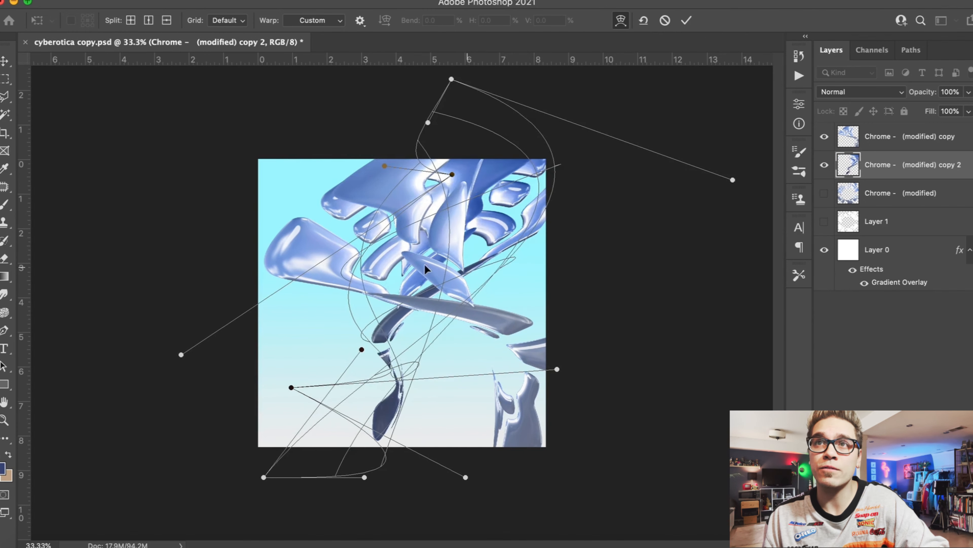
- Refine the darkened copy's warp curves so its pieces spread behind the front chrome toward the right and lower canvas, and commit
left_click_drag(426, 269, 406, 316)
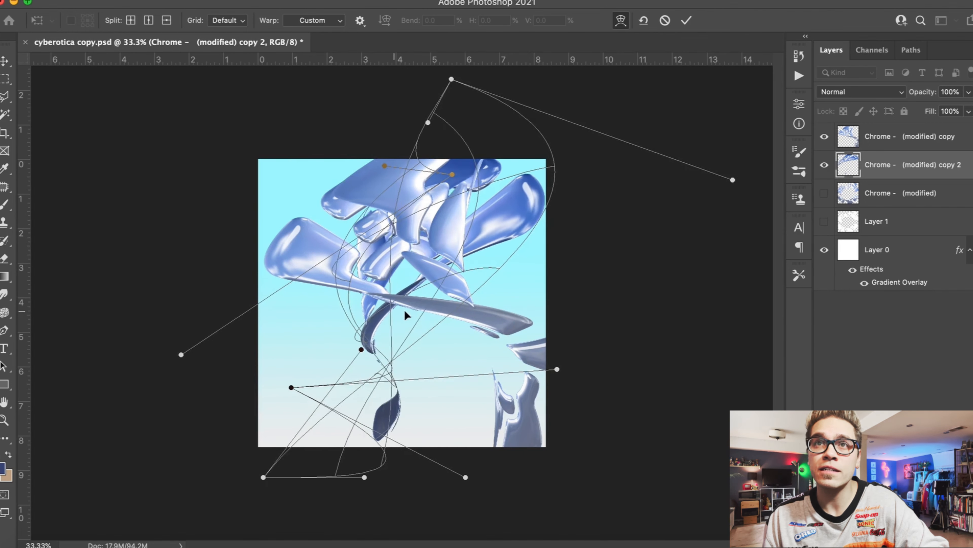
left_click_drag(397, 390, 443, 393)
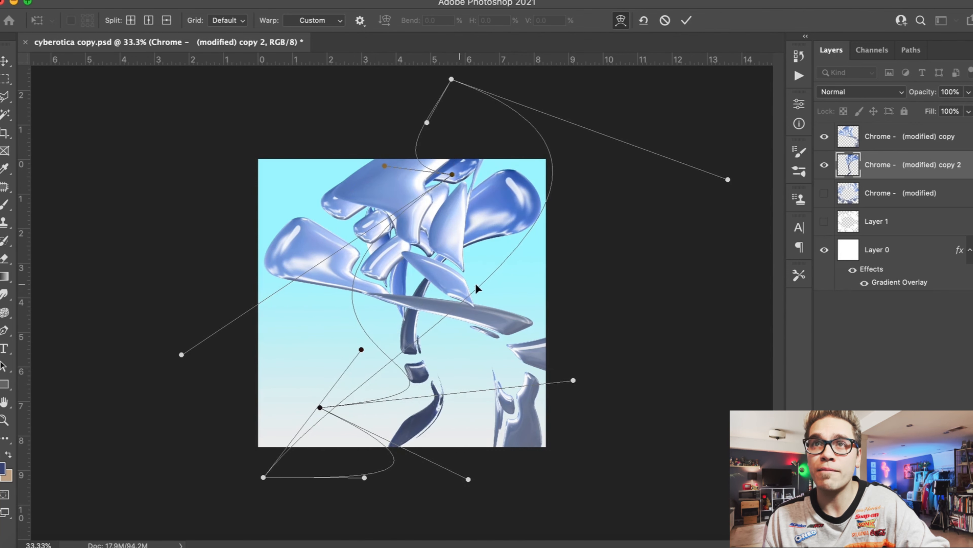
left_click_drag(477, 288, 525, 281)
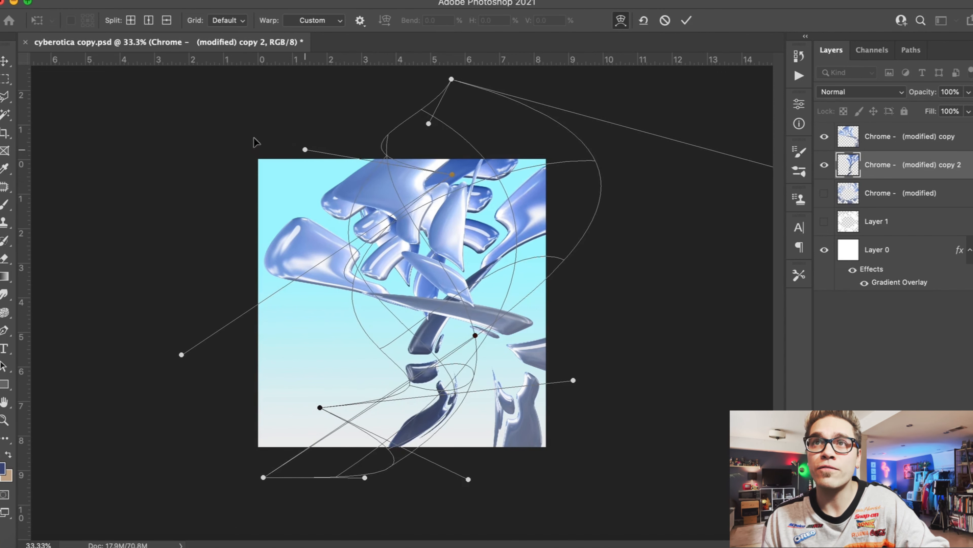
left_click_drag(193, 116, 82, 102)
left_click_drag(427, 161, 443, 174)
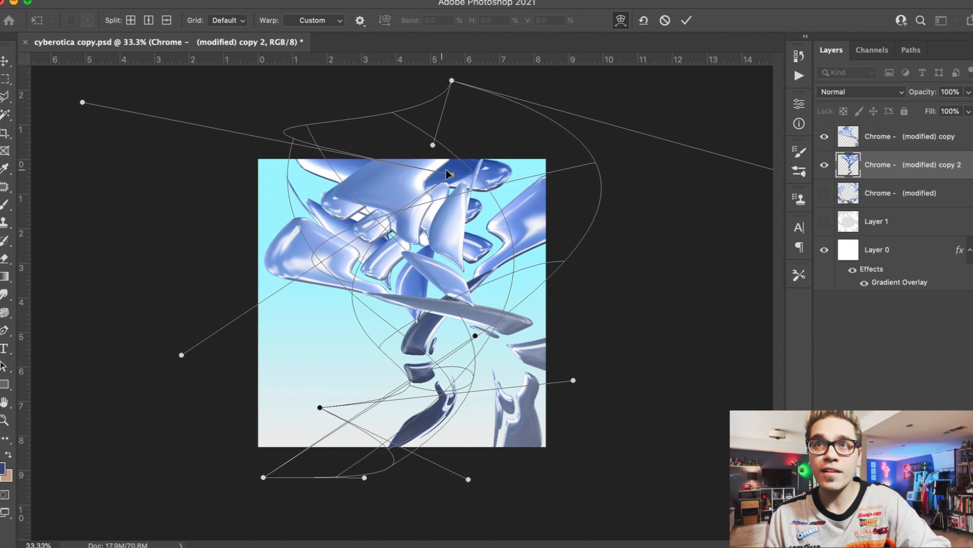
left_click_drag(502, 303, 527, 326)
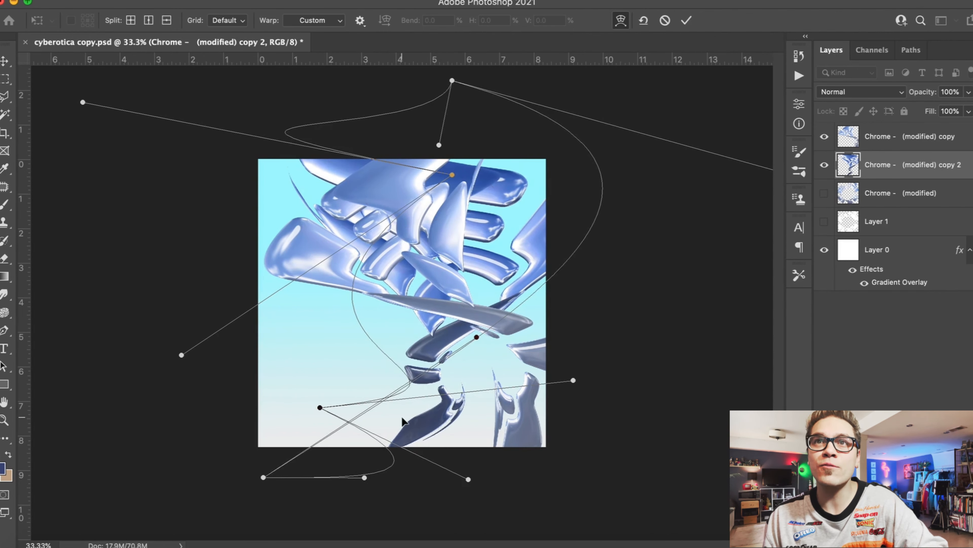
left_click_drag(309, 474, 333, 497)
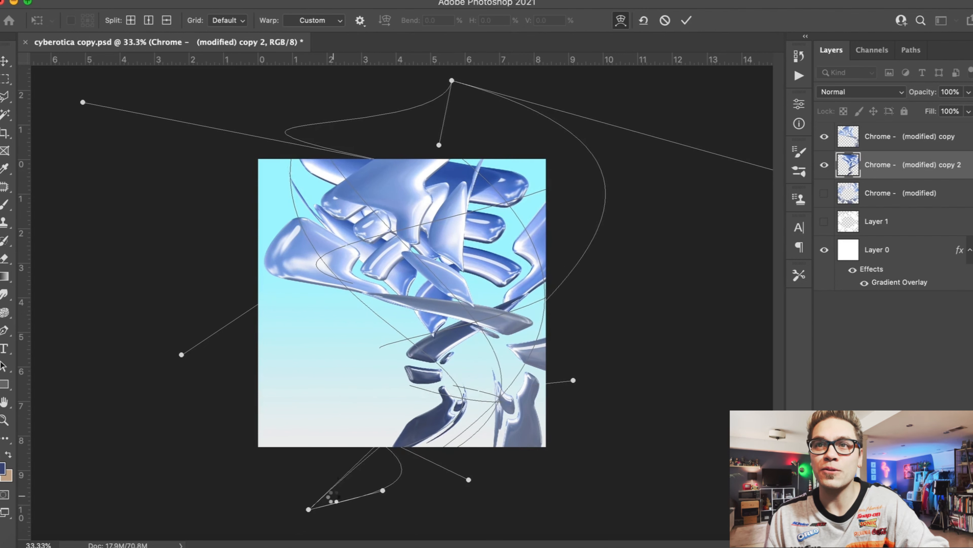
key("Return")
- Rotate the darkened chrome copy counterclockwise, shift it toward the canvas's upper left, and duplicate it
left_click(123, 1)
left_click(224, 294)
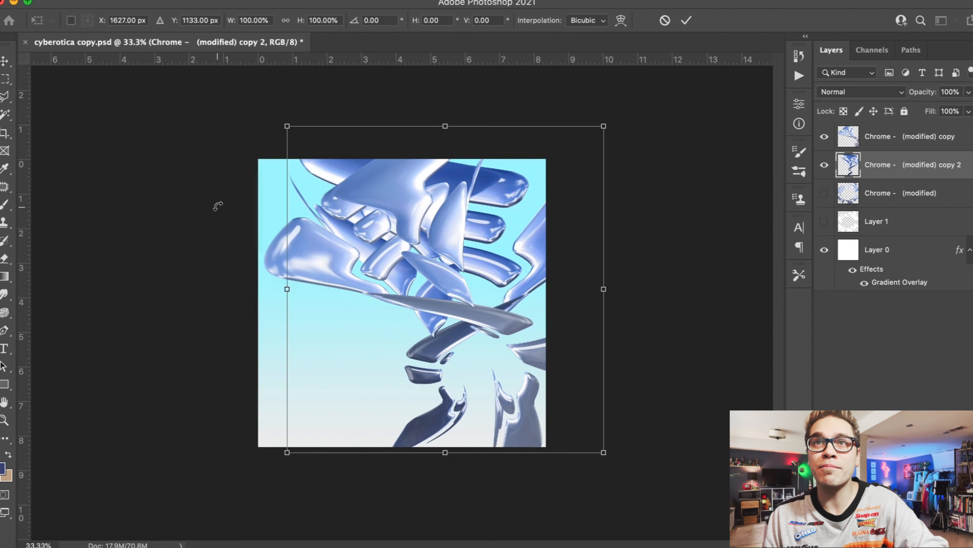
left_click_drag(216, 211, 190, 322)
left_click_drag(370, 144, 352, 120)
key("Return")
left_click_drag(309, 191, 293, 175)
key("super+j")
left_click(126, 0)
left_click(198, 295)
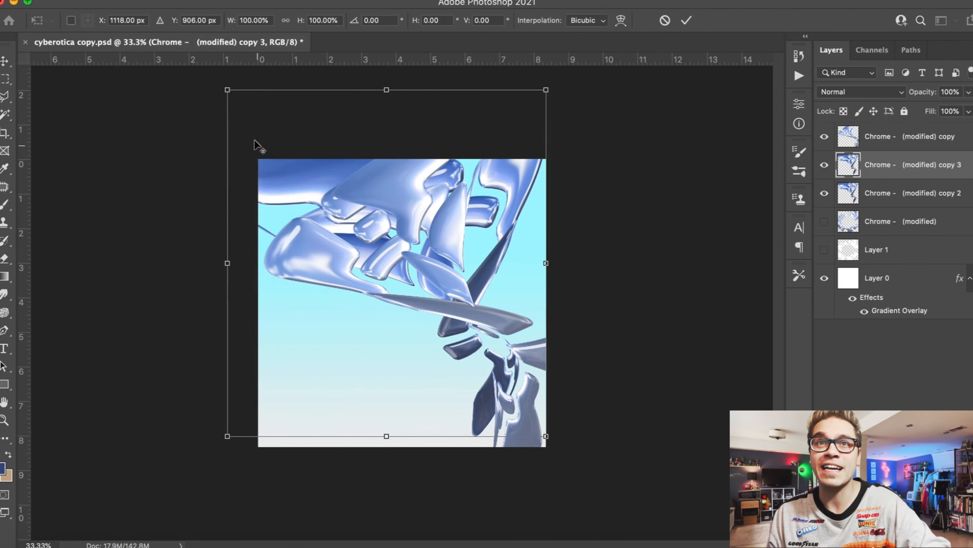
key("Escape")
- Move the new duplicate above the other chrome layers and brighten it with Levels, using midtones 1.97 and highlights 211
left_click_drag(847, 164, 847, 126)
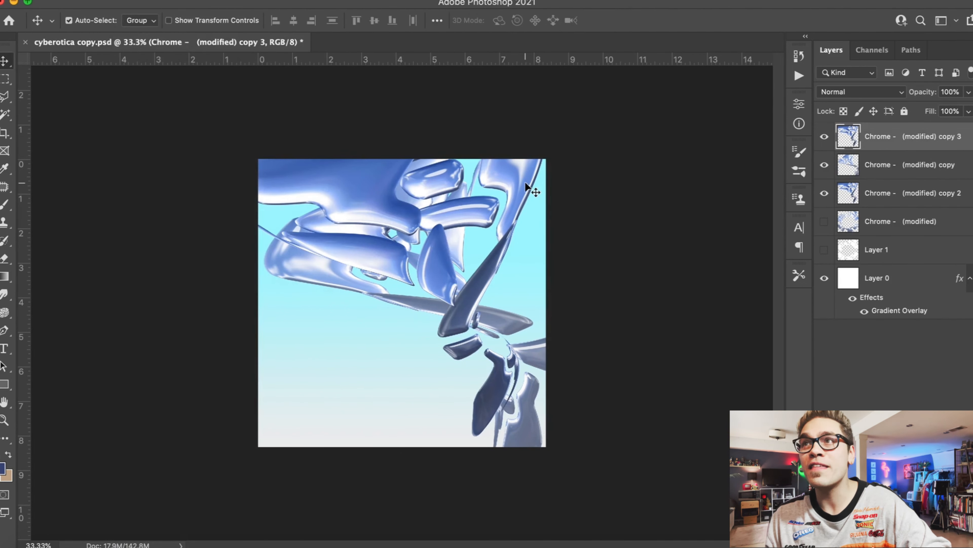
left_click(127, 1)
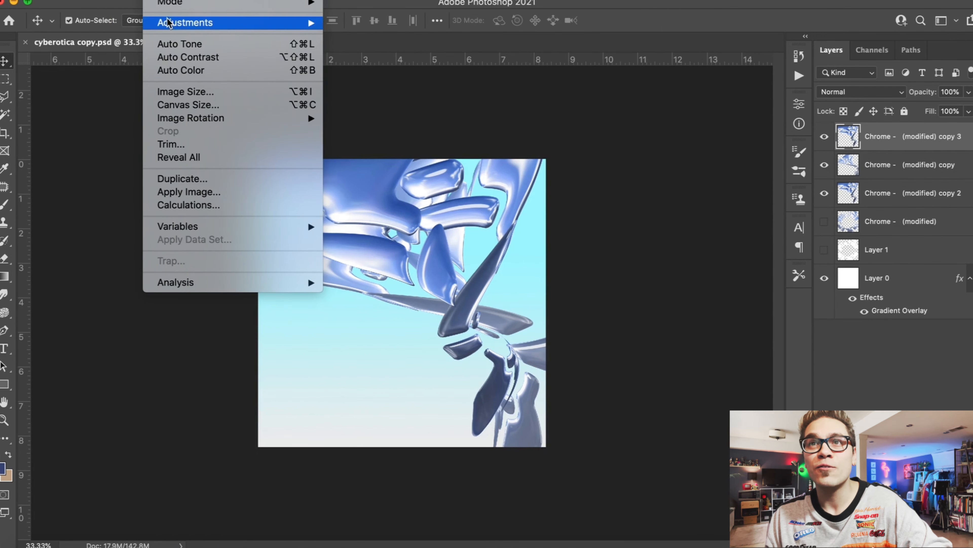
mouse_move(228, 23)
left_click(375, 42)
left_click_drag(891, 292, 862, 291)
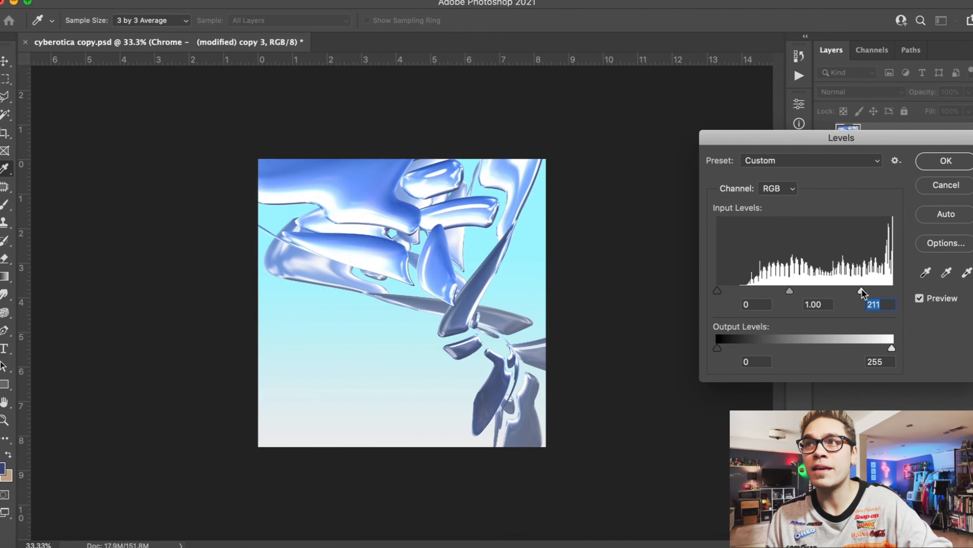
left_click_drag(785, 294, 756, 290)
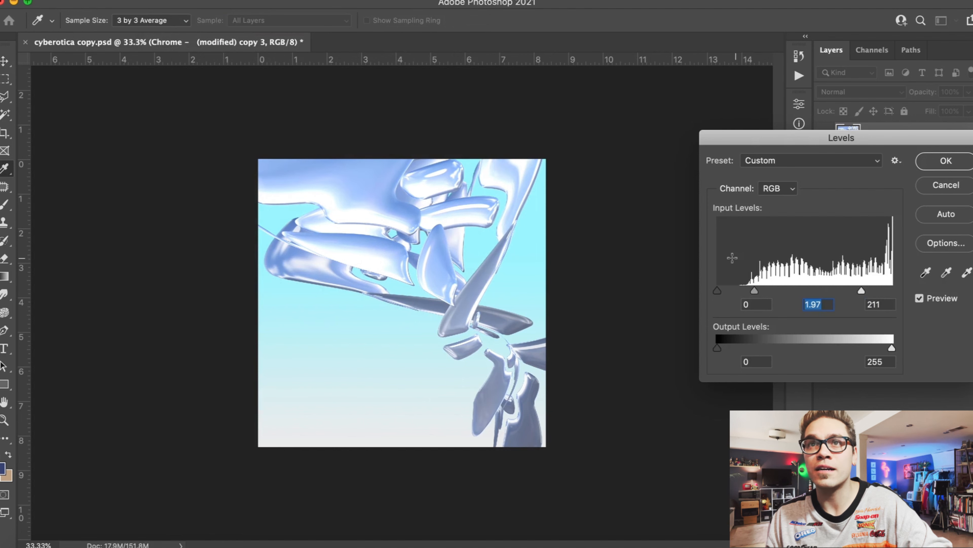
key("Return")
key("v")
- Try to warp the brightened copy, pulling its lower-left corner past the canvas's right edge and crossing its upper corners above the canvas
left_click(126, 1)
mouse_move(154, 304)
left_click(353, 384)
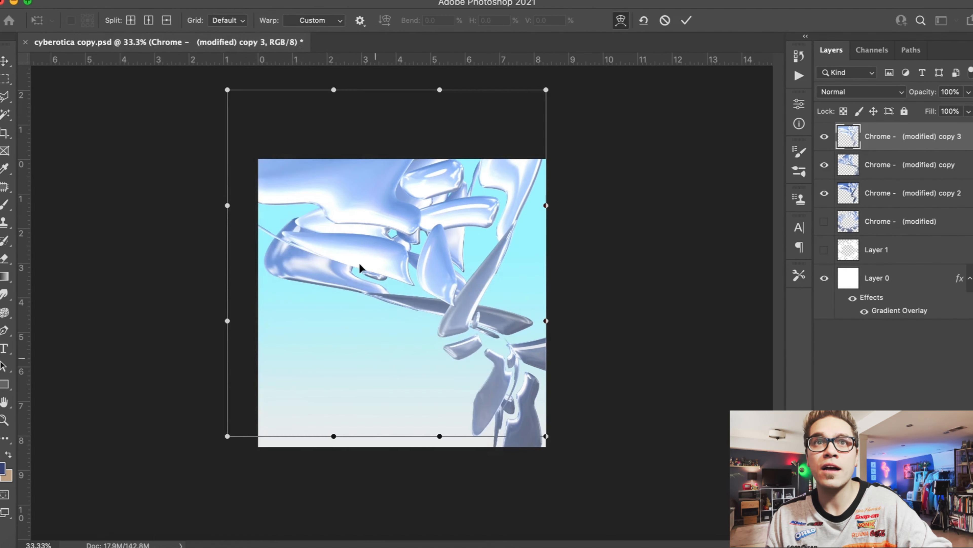
left_click_drag(438, 213, 578, 222)
left_click_drag(228, 90, 463, 62)
left_click_drag(531, 99, 232, 137)
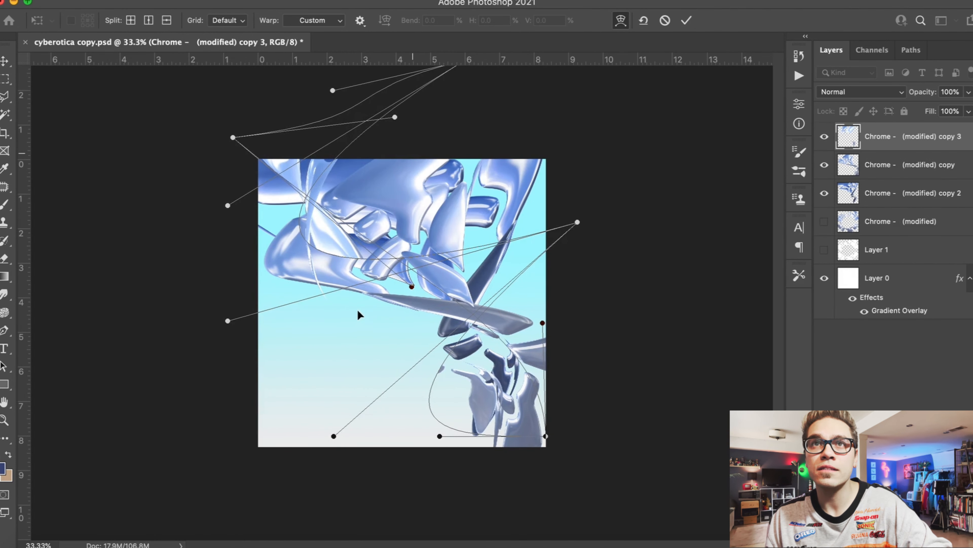
left_click_drag(329, 274, 398, 251)
mouse_move(358, 219)
left_mouse_down()
mouse_move(265, 223)
mouse_move(364, 234)
left_mouse_up()
left_click_drag(395, 117, 808, 127)
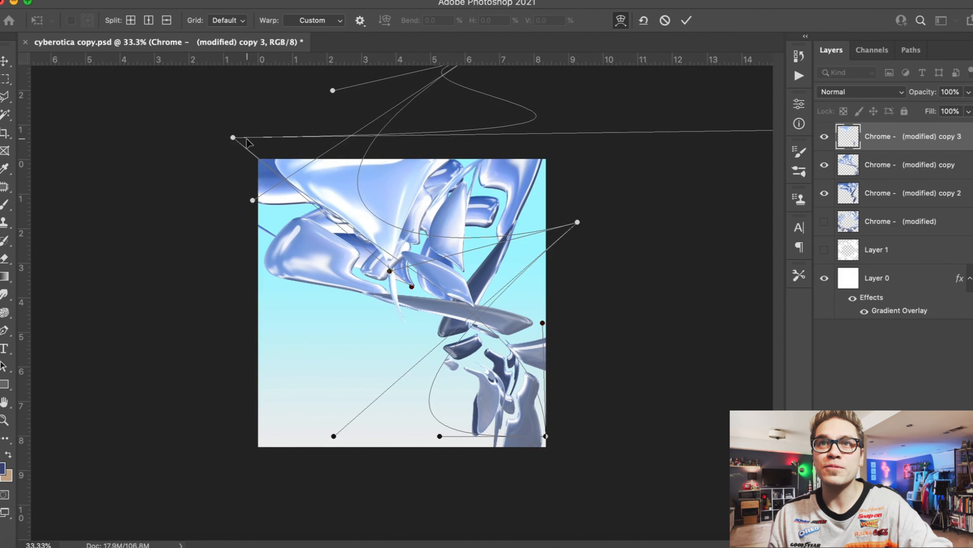
- Try to reshape the brightened copy's warp into broad folds by moving its upper-right corner onto the artwork and its lower-left corner farther right
left_click_drag(233, 137, 468, 228)
left_click_drag(447, 402, 470, 393)
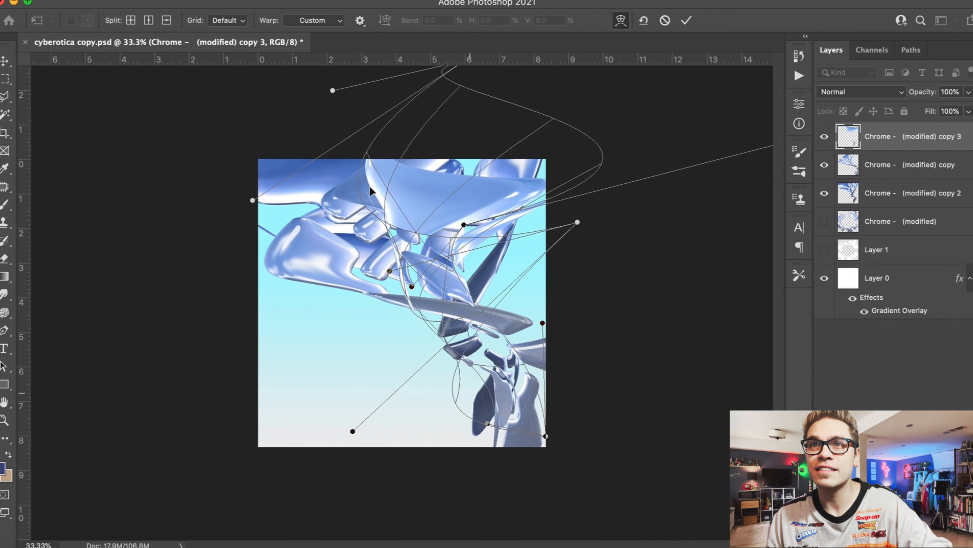
left_click_drag(401, 107, 195, 189)
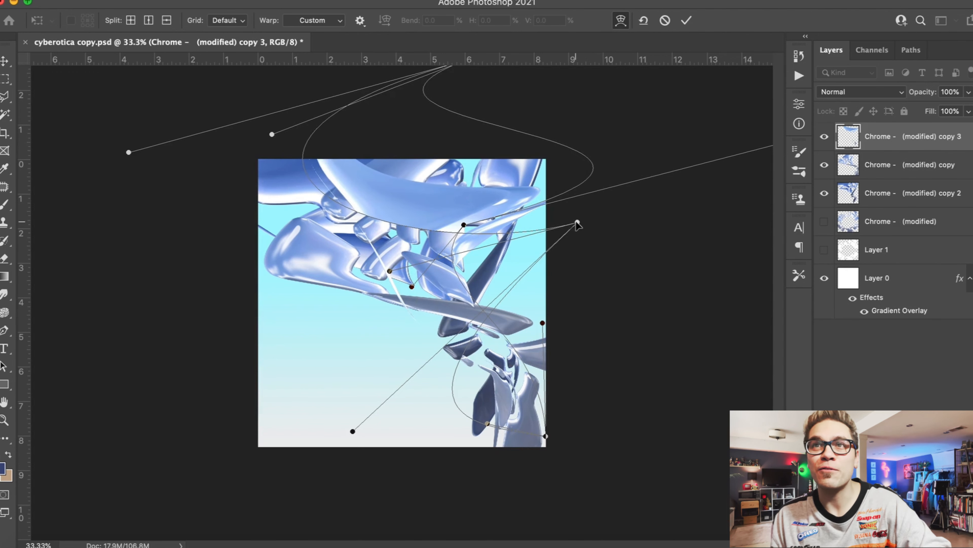
left_click_drag(577, 224, 350, 196)
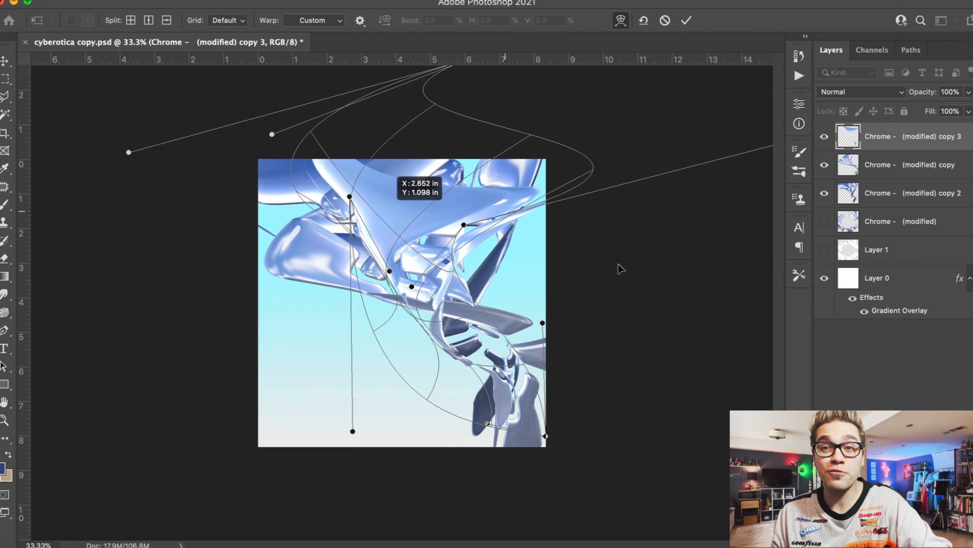
left_click_drag(620, 264, 800, 187)
left_click_drag(352, 431, 619, 394)
left_click_drag(558, 403, 575, 395)
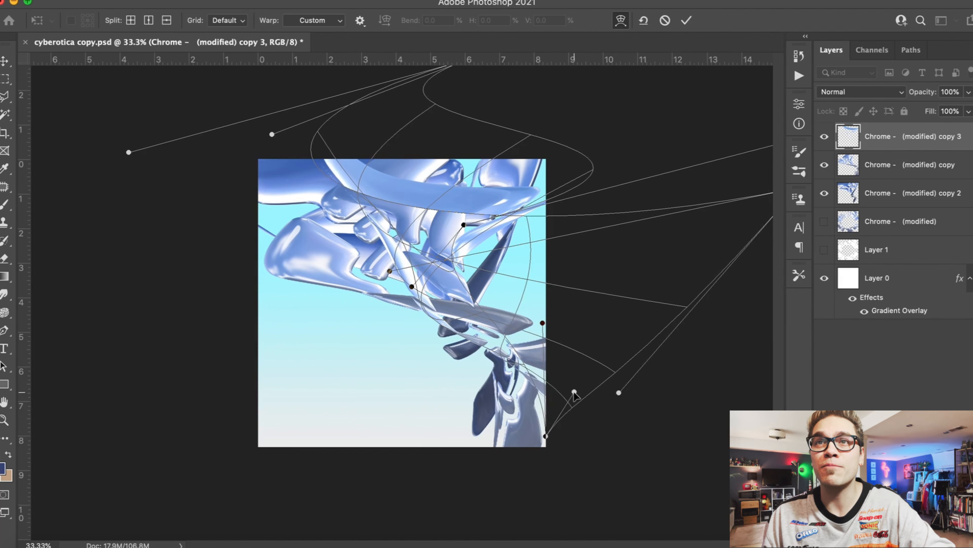
key("Return")
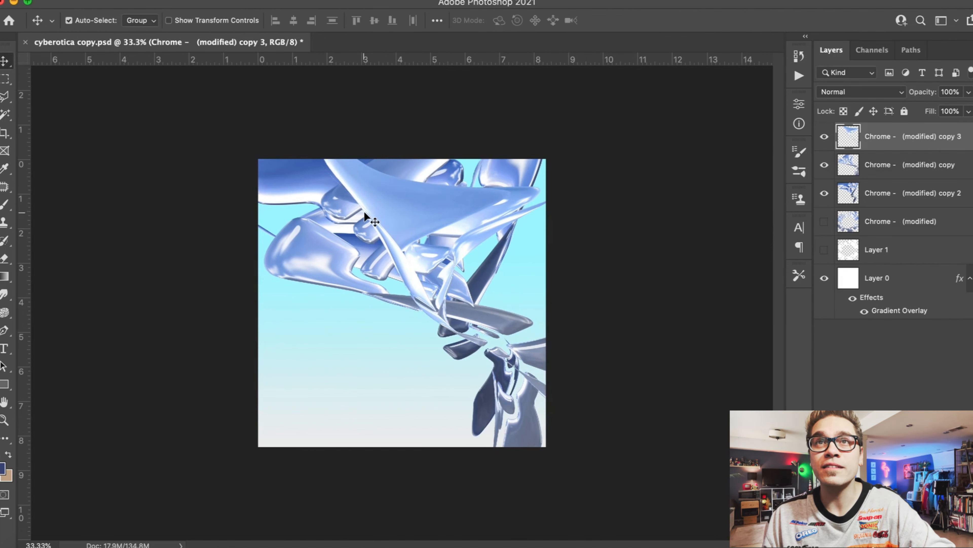
left_click_drag(363, 211, 323, 226)
- Warp the brightened copy, pulling its upper-right corner past the canvas's left edge, lower-left corner past the right edge, and lower-right corner to the lower left
left_click(123, 0)
mouse_move(191, 304)
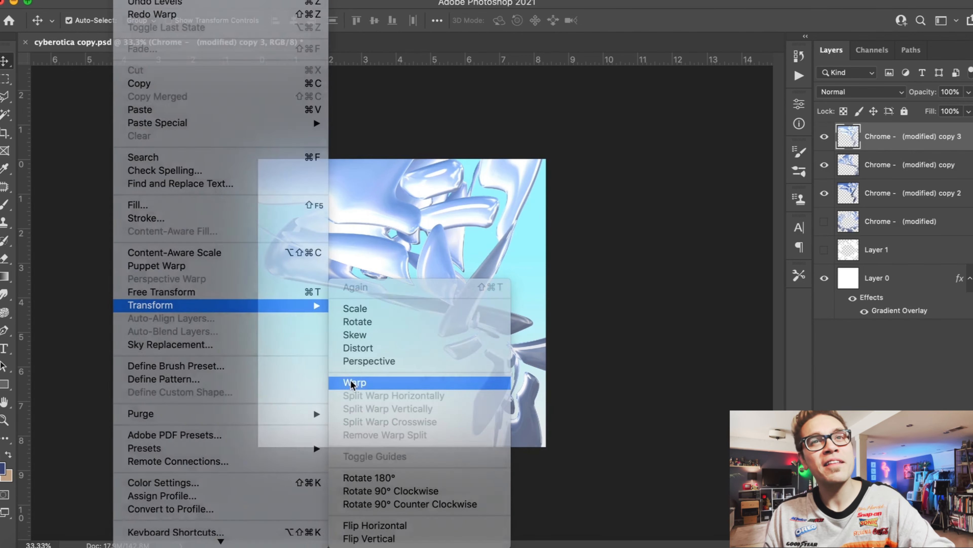
left_click(348, 378)
left_click_drag(546, 90, 93, 316)
left_click_drag(228, 206, 787, 213)
left_click_drag(227, 436, 644, 295)
left_click_drag(452, 403, 271, 394)
left_click_drag(452, 295, 368, 358)
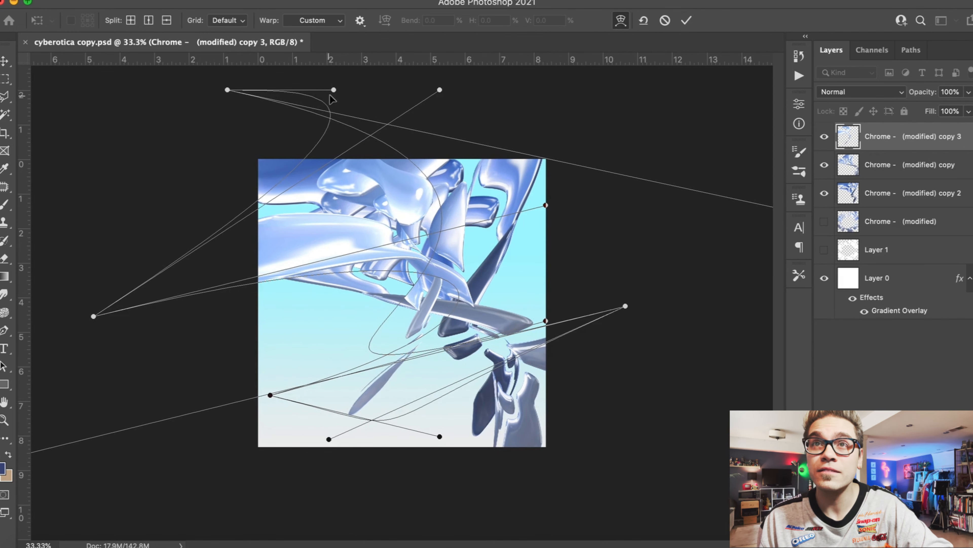
left_click_drag(333, 91, 452, 25)
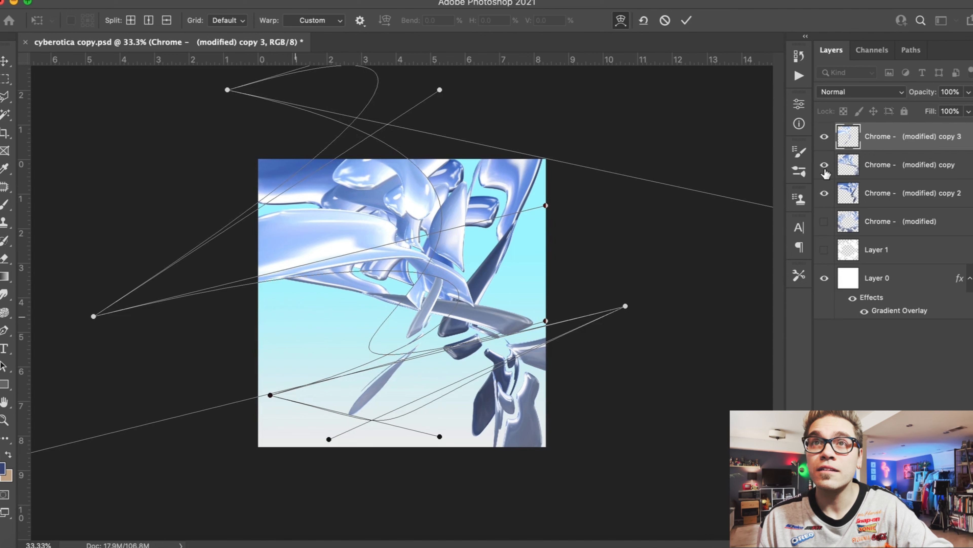
- Shift the warped bright copy down and right, hiding the other chrome layers temporarily, and send it below both of them
left_click_drag(825, 169, 824, 193)
left_click_drag(344, 253, 371, 277)
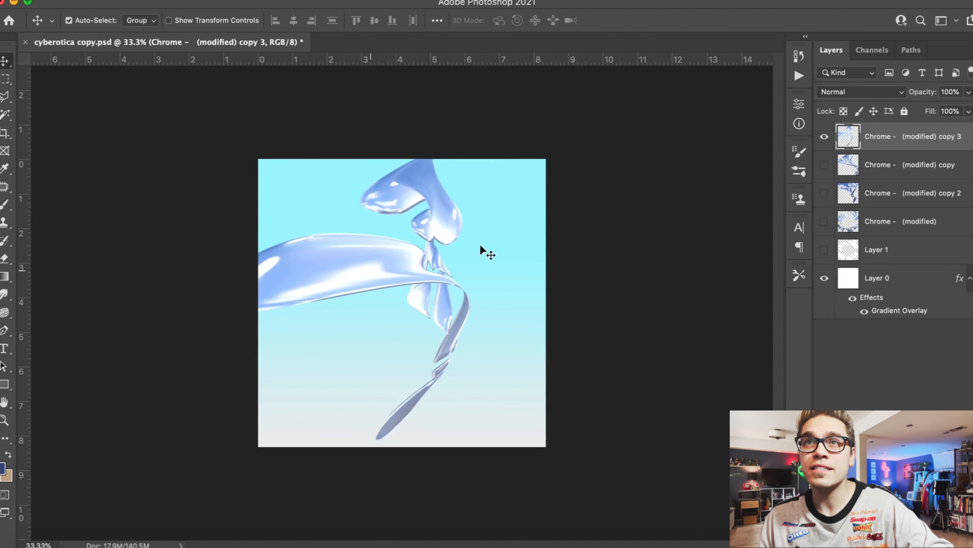
left_click_drag(824, 165, 824, 194)
left_click_drag(372, 268, 422, 304)
key("super+bracketleft")
key("super+bracketleft")
key("super+equal")
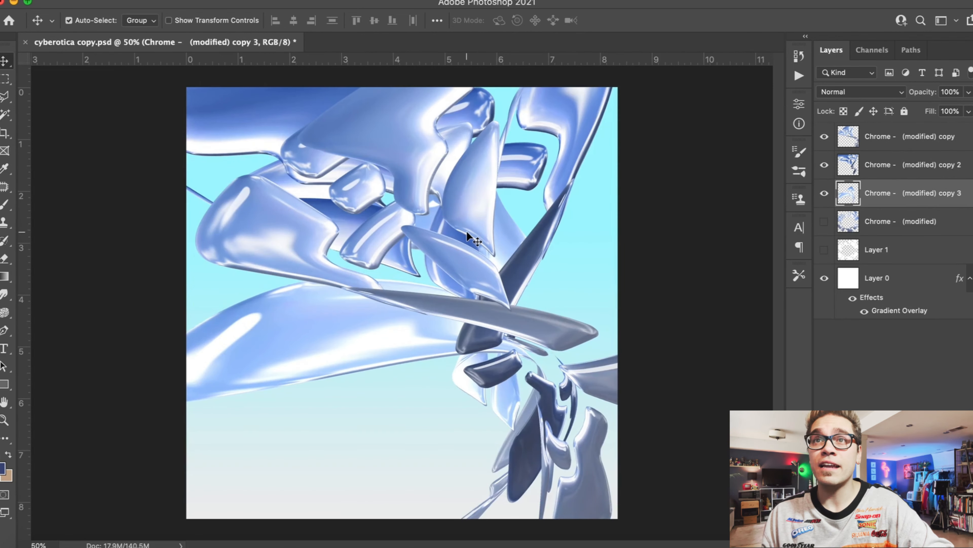
key("super+equal")
key("super+equal")
key("super+minus")
key("super+minus")
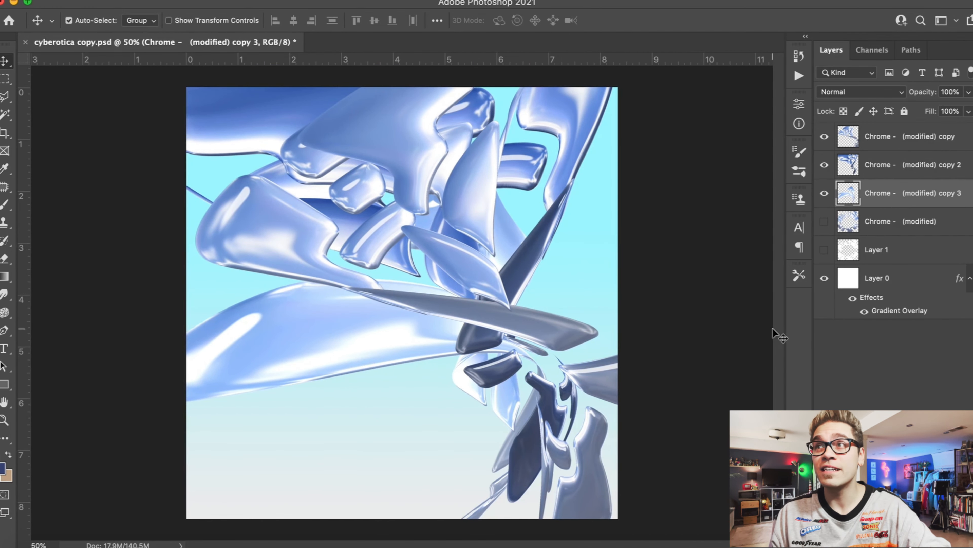
- Switch to Illustrator and move the "cyberotica" text from the font sheet to the empty pasteboard beside the artboard
left_click(487, 538)
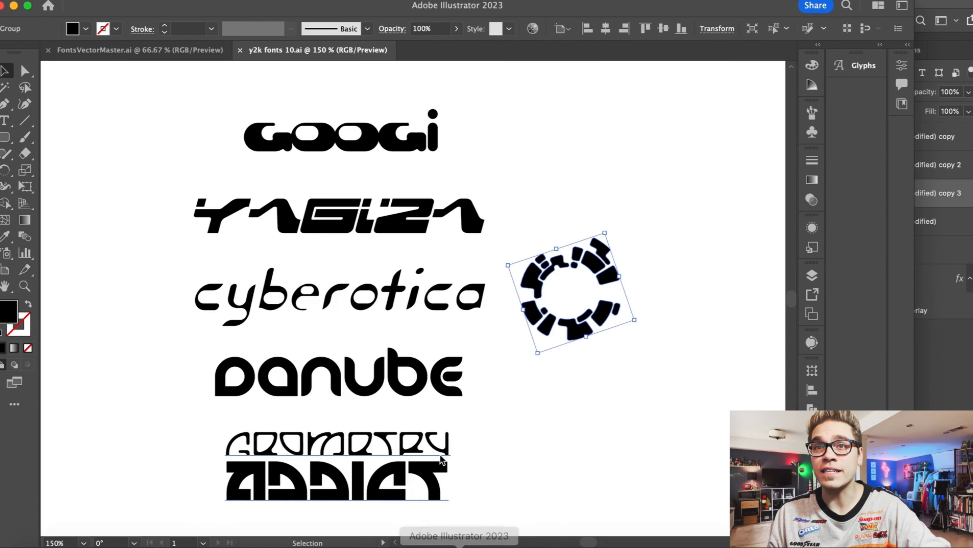
left_click(339, 288)
key("super+x")
scroll(608, 139, "right", 10)
key("super+v")
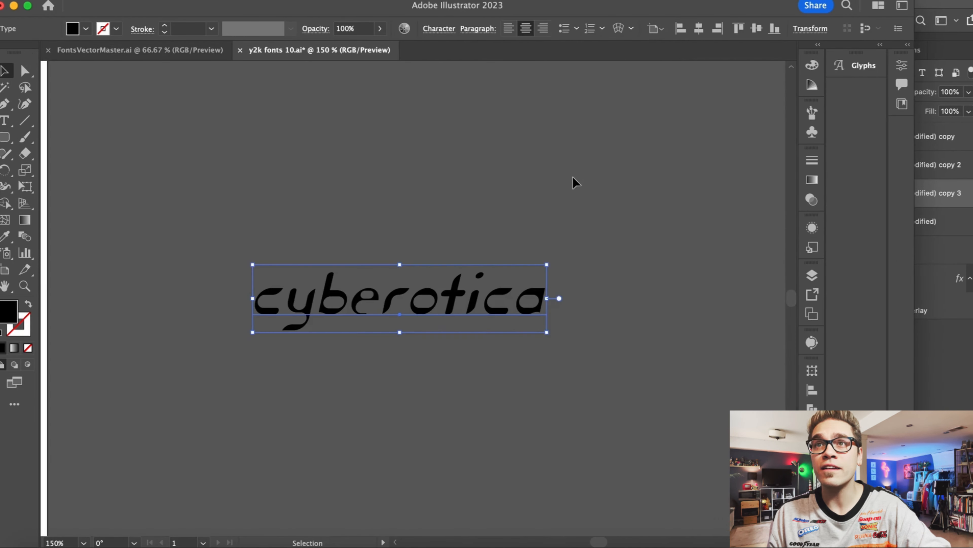
- Insert a space between each of the letters of "cyberotica" to spread the title out
left_click(572, 178)
key("super+equal")
key("super+equal")
double_click(615, 304)
key("Left")
key("Left")
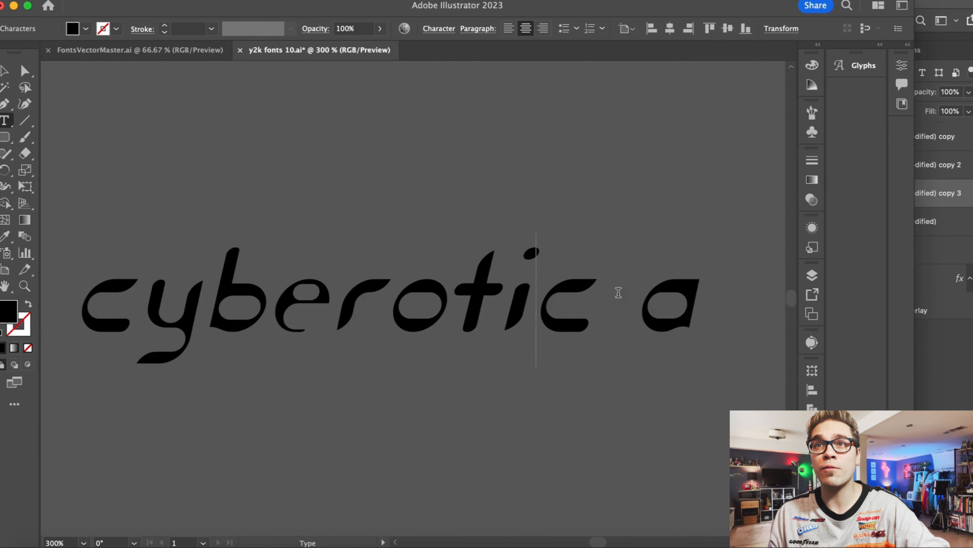
key("space")
key("Left")
key("Left")
key("space")
key("Left")
key("Left")
key("space")
key("Left")
key("Left")
key("space")
key("Left")
key("Left")
key("space")
key("Left")
key("Left")
key("space")
key("Left")
key("Left")
key("space")
key("Left")
key("Left")
key("space")
key("Escape")
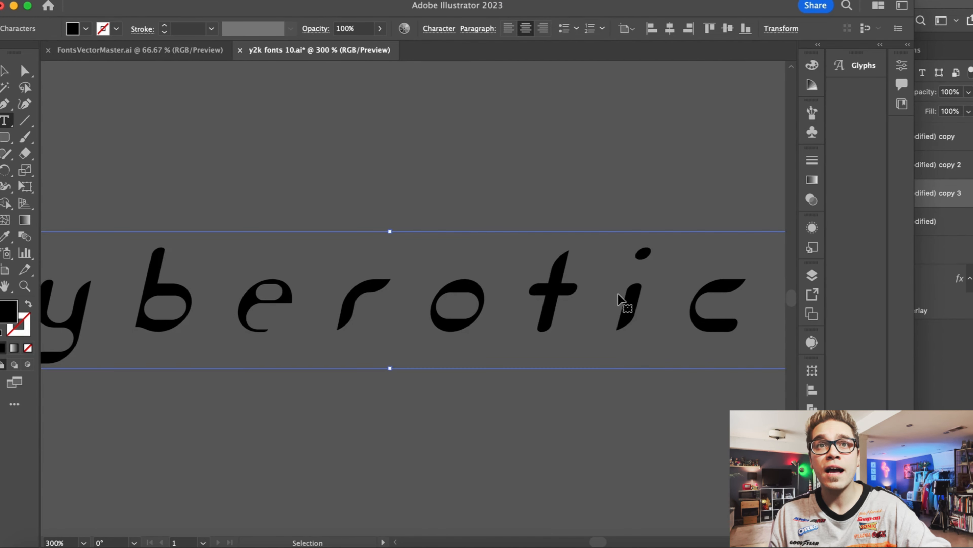
key("super+minus")
key("super+minus")
left_click(427, 206)
scroll(451, 212, "down", 1)
scroll(451, 212, "right", 1)
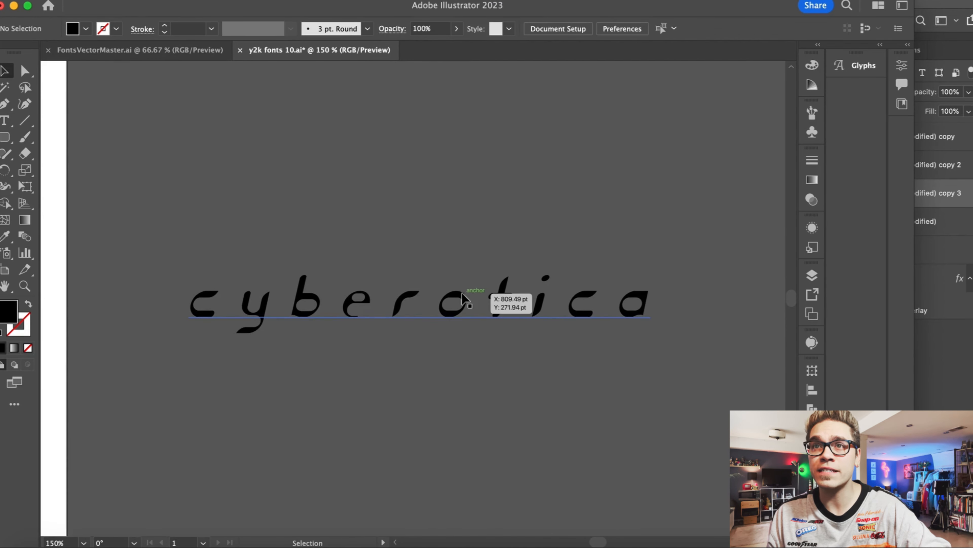
- Duplicate the spaced title above itself and replace the copy's text with "trance & techno vol 2"
left_click_drag(471, 304, 471, 180, "alt")
double_click(469, 180)
key("super+a")
type("TRAN")
key("super+a")
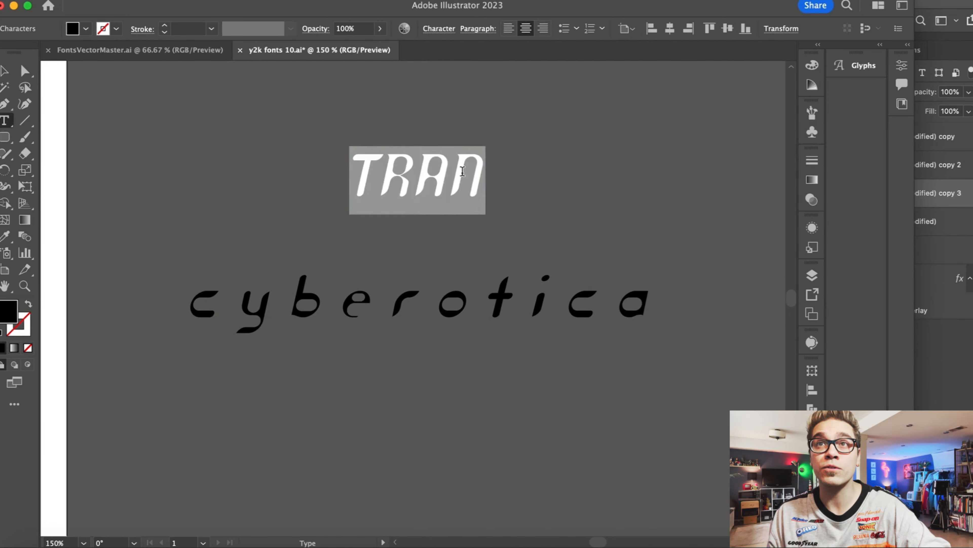
type("trance & techno vol 2")
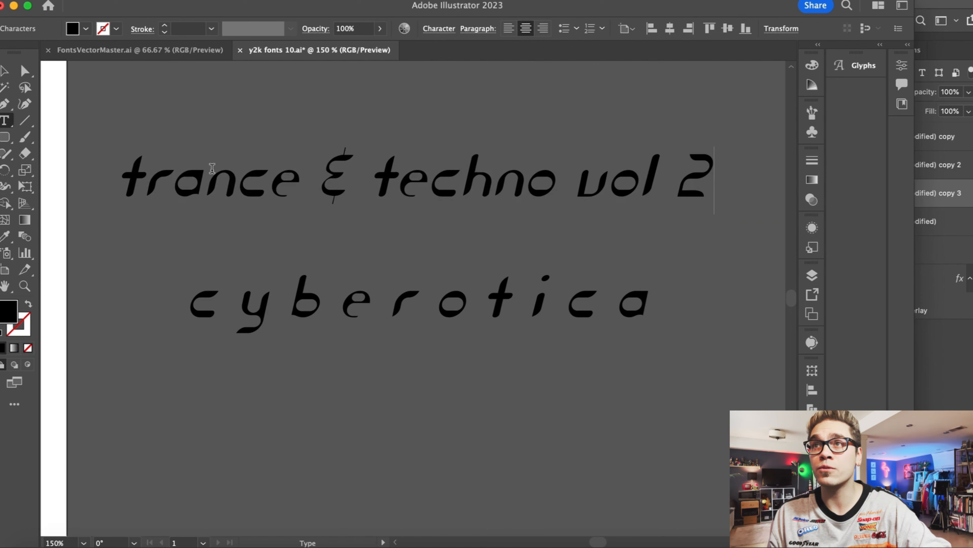
- Scale the subtitle down to about half size and change its wording to "trance//techno vol 2"
left_click(10, 71)
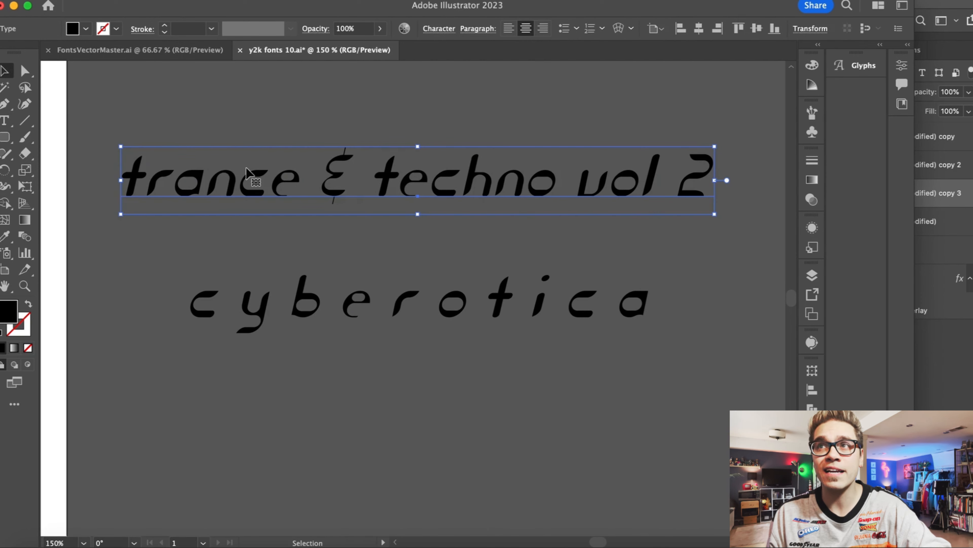
left_click_drag(120, 146, 411, 179)
key("BackSpace")
key("BackSpace")
type("//")
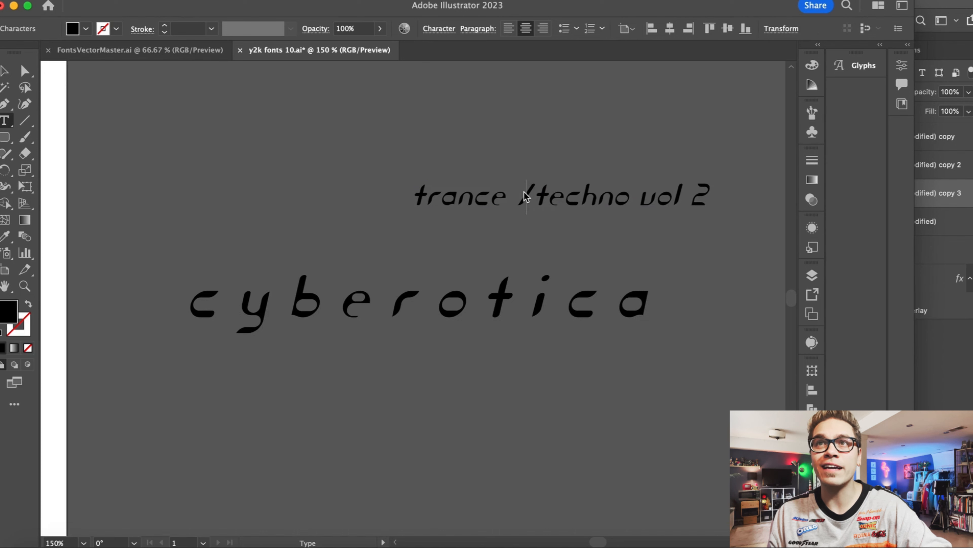
key("Left")
key("Left")
key("BackSpace")
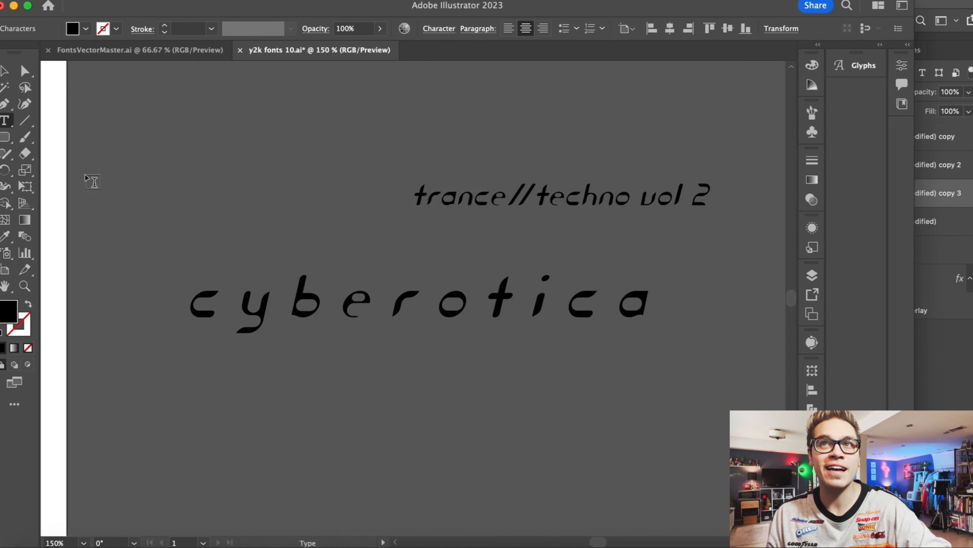
- Position the subtitle directly beneath the "cyberotica" title, toward its right end
key("Escape")
left_click_drag(644, 204, 568, 351)
left_click(520, 235)
- Copy the angular tech bar shapes from the vector sheet in FontsVectorMaster.ai
left_click(115, 50)
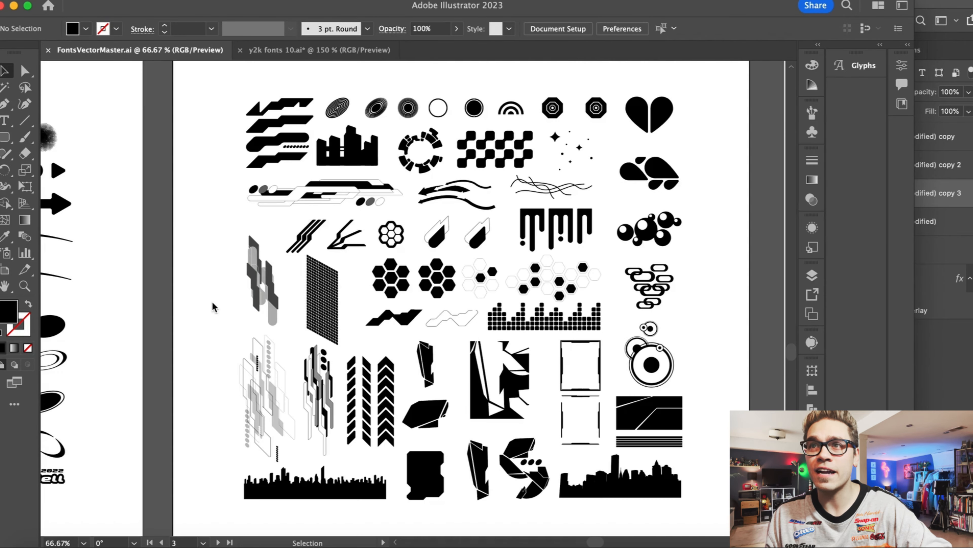
scroll(213, 305, "left", 10)
scroll(212, 305, "right", 10)
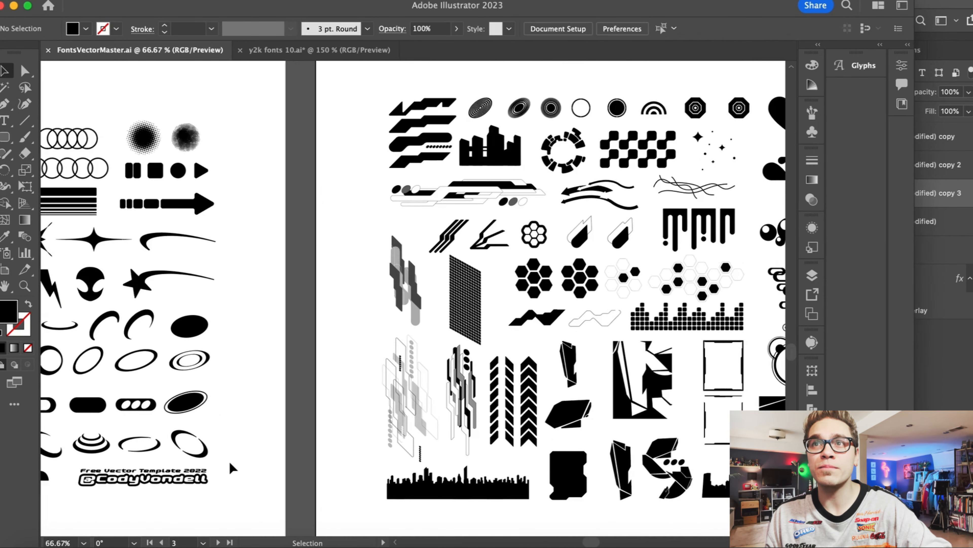
scroll(220, 472, "left", 7)
left_click(221, 471)
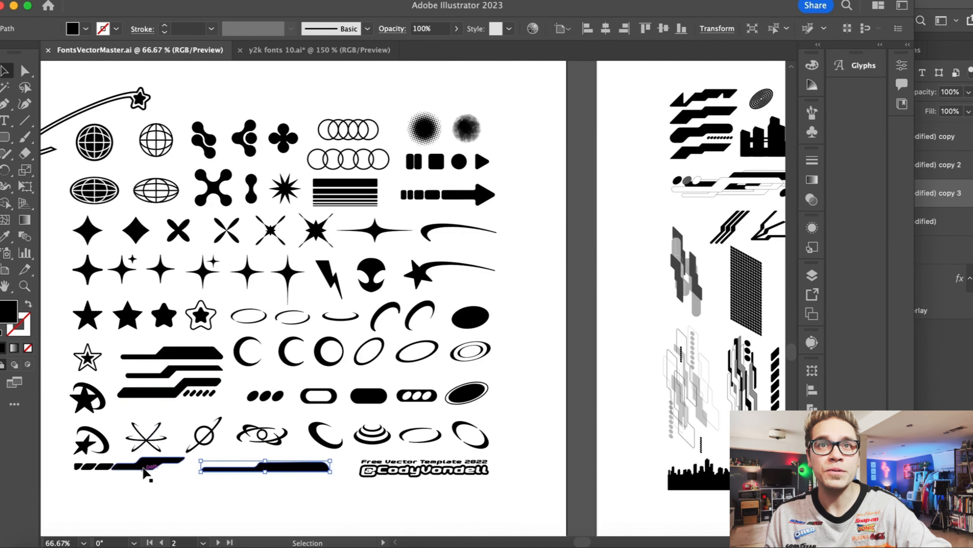
- Paste the tech bars into y2k fonts 10.ai, separate them above the lettering, and place the long rounded bar just over the title
left_click(319, 50)
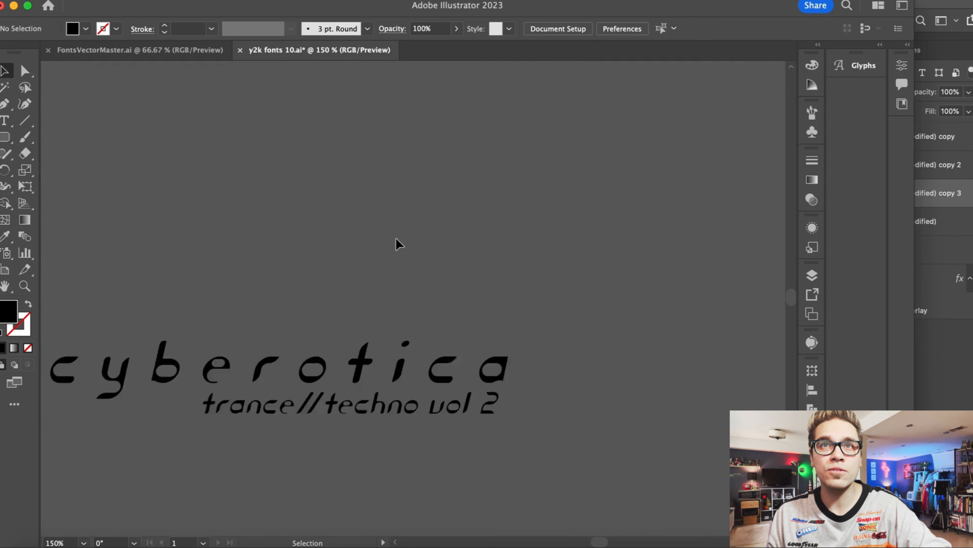
scroll(396, 238, "right", 2)
scroll(396, 238, "up", 1)
key("super+v")
left_click(398, 305)
left_click_drag(315, 418, 615, 186)
left_click_drag(608, 424, 423, 334)
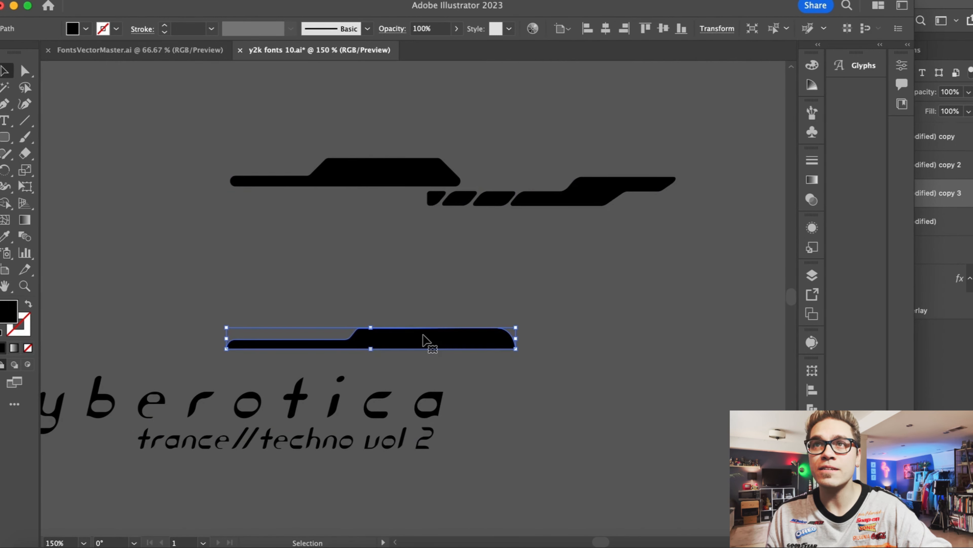
- Mirror the long rounded bar above the title vertically so its stepped edge faces downward
right_click(425, 339)
left_click(315, 50)
key("Return")
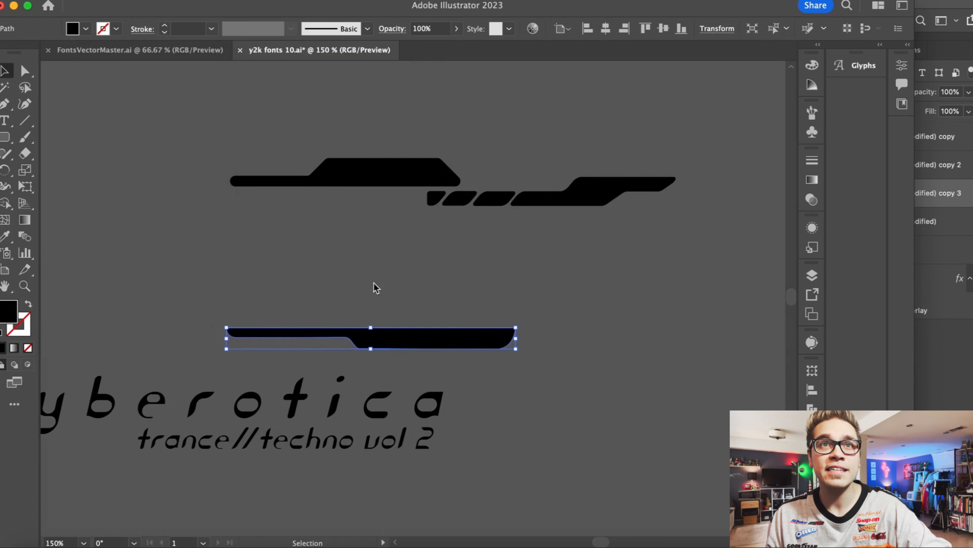
- Move the subtitle well below the title and place the flipped bar directly beneath "cyberotica"
left_click(373, 283)
scroll(380, 301, "left", 4)
scroll(379, 301, "down", 3)
left_click_drag(398, 356, 453, 495)
left_click_drag(559, 246, 485, 337)
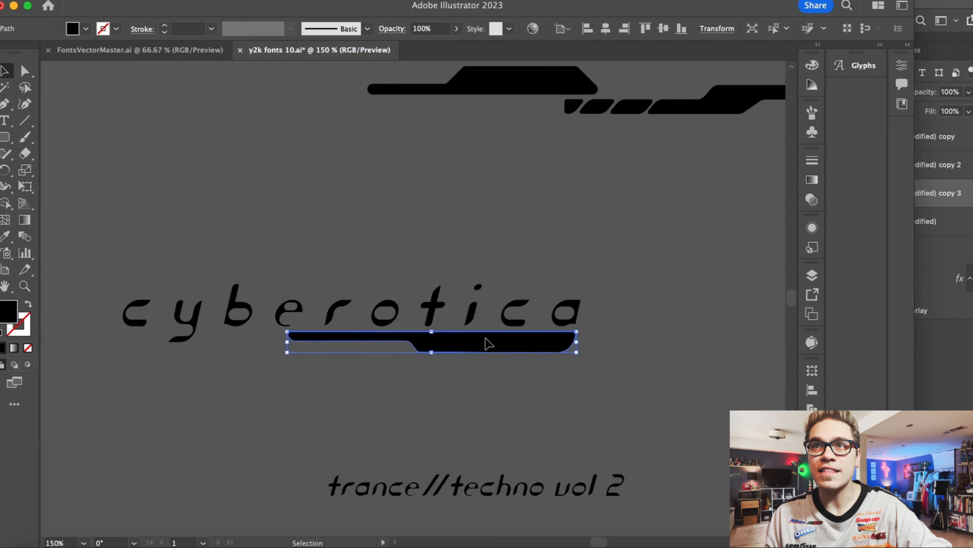
- Stretch the bar to the title's full width and flatten it into a thin underline
left_click_drag(288, 345, 124, 347)
left_click_drag(350, 356, 380, 284)
left_click(339, 220)
key("super+z")
left_click(357, 336)
key("super+plus")
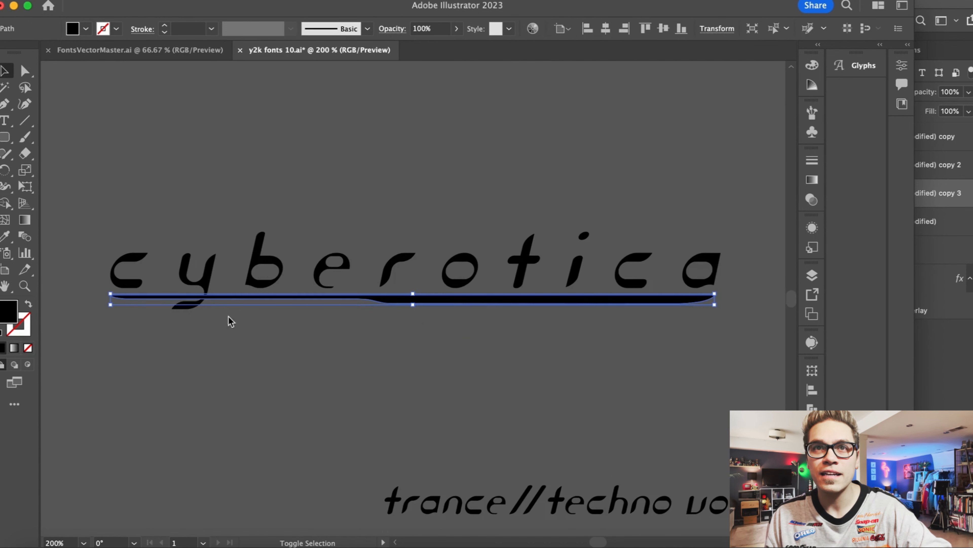
- Shorten the underline bar from its starting end so it begins just after the tail of the "y"
left_click_drag(111, 298, 180, 299)
key("super+plus")
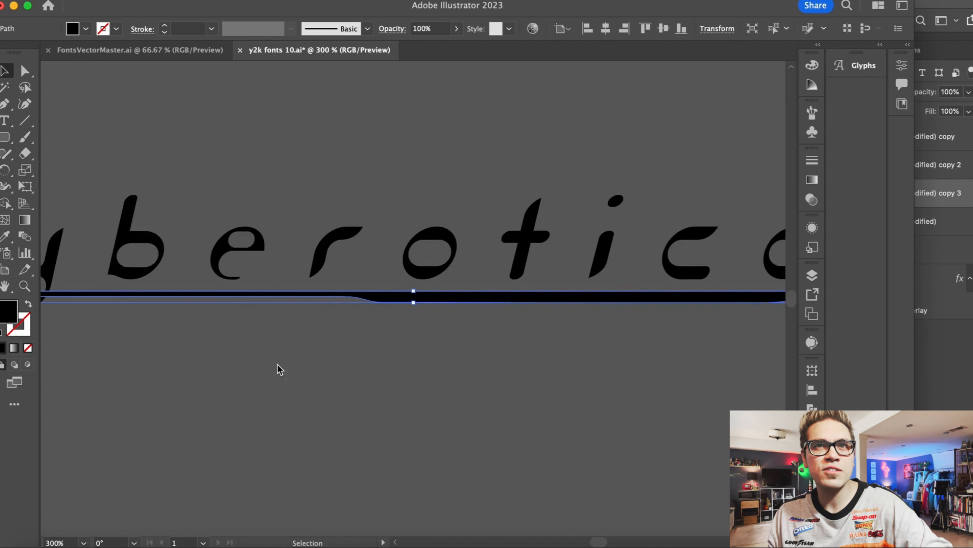
left_click(281, 371)
left_click_drag(281, 371, 355, 376)
left_click(309, 301)
left_click_drag(261, 310, 318, 316)
left_click(342, 412)
key("super+1")
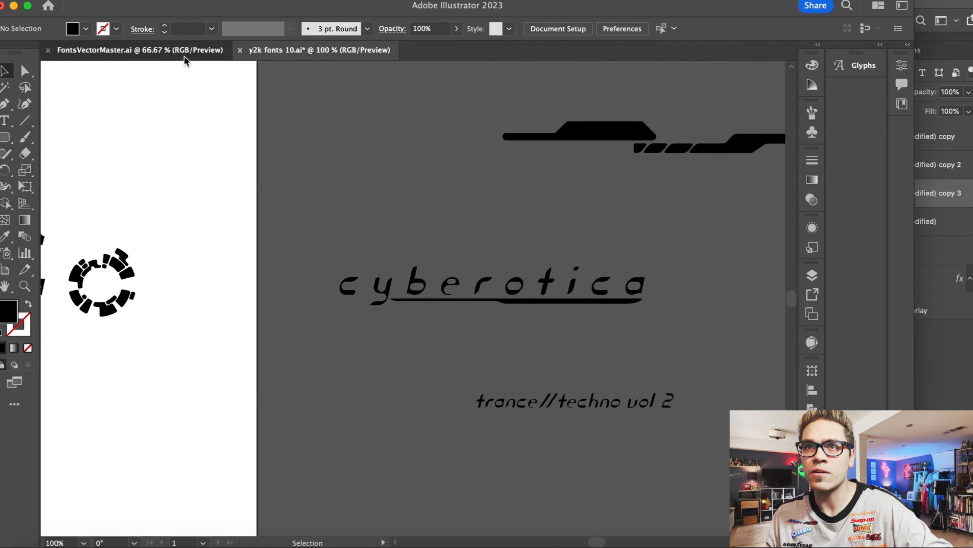
- Copy the row of slanted dashes from FontsVectorMaster.ai and paste it into y2k fonts 10.ai
left_click(182, 51)
left_click(211, 392)
key("super+c")
left_click(298, 49)
key("super+v")
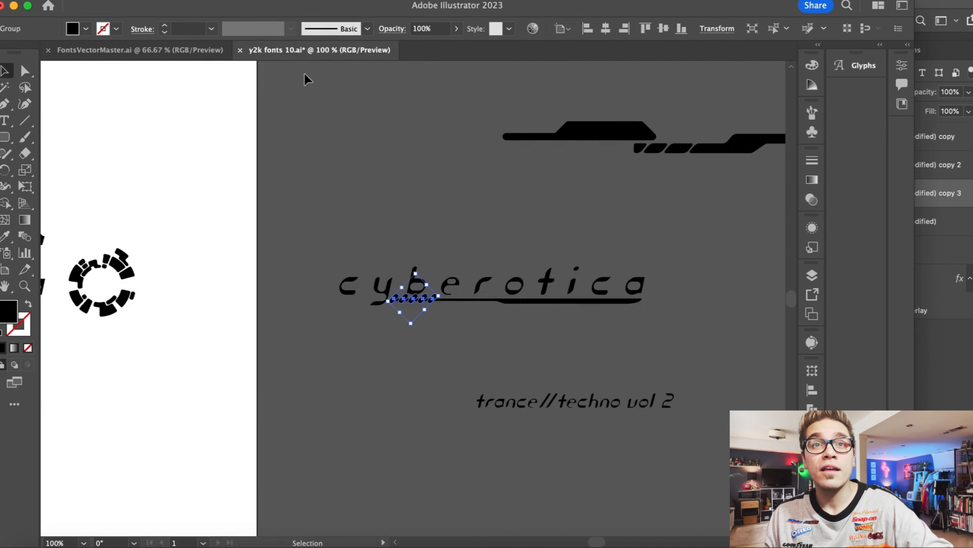
- Scale the slanted dashes down and set them on the underline bar beneath the "b"
left_click(306, 79)
key("super+plus")
key("super+plus")
key("super+plus")
left_click(443, 302)
left_click_drag(342, 310, 405, 309)
left_click(493, 178)
scroll(493, 178, "right", 5)
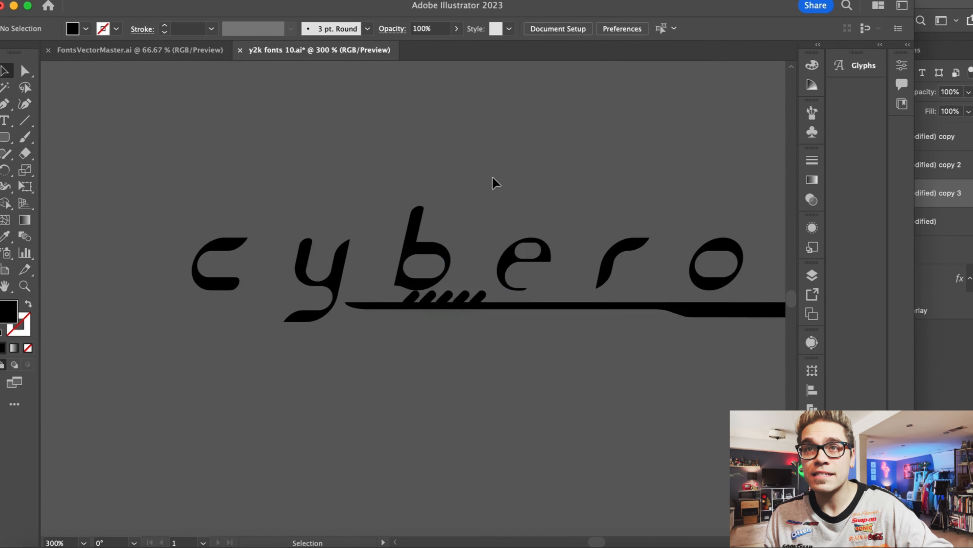
- Move the slanted dashes to just below the underline bar, near the "e"
left_click_drag(284, 311, 464, 335)
left_click(495, 387)
key("super+minus")
key("super+minus")
key("super+minus")
key("super+minus")
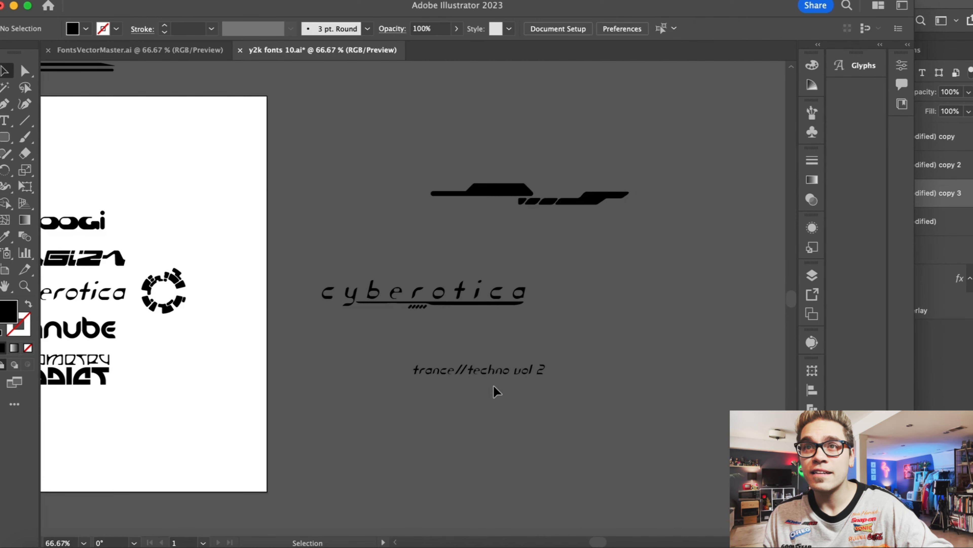
- Copy the long tapered bar above the artboard and place the copy along the top of the "cyberotica" title
left_click(92, 65)
key("super+c")
key("super+v")
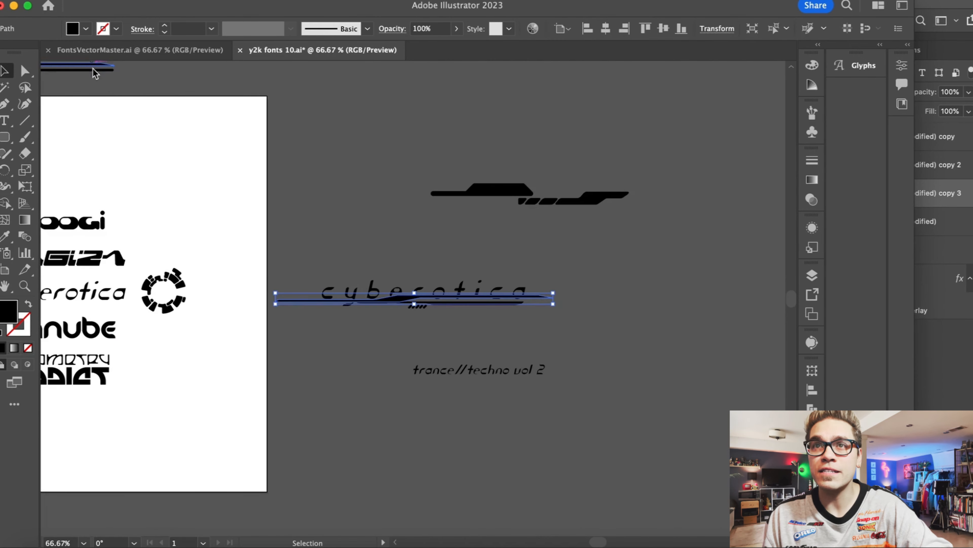
key("super+plus")
key("super+plus")
left_click_drag(408, 292, 306, 255)
- Duplicate the slanted dashes in front of the "c", enlarge that copy to about 37 pt wide, and set the original aside below
left_click_drag(428, 323, 185, 296)
left_click(188, 242)
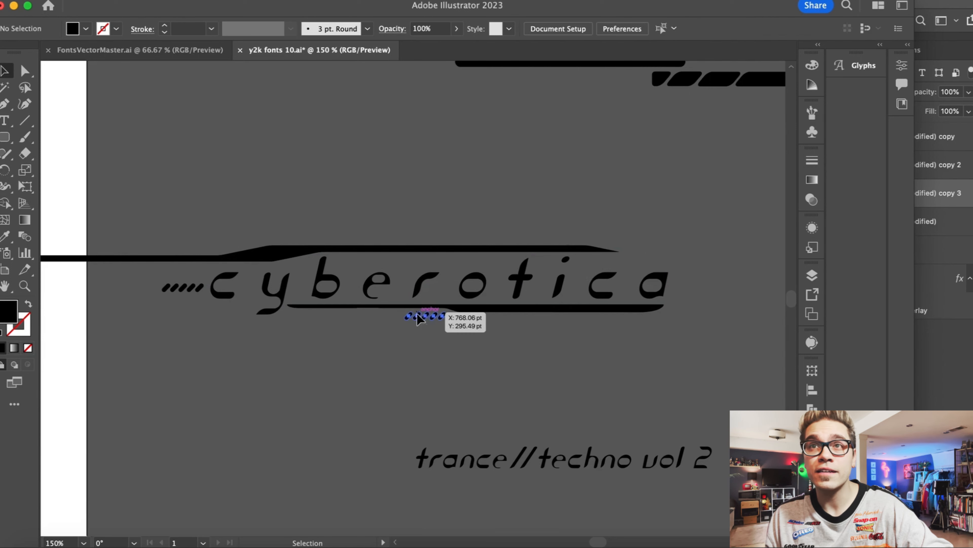
left_click_drag(419, 318, 246, 486)
left_click(194, 198)
left_click(168, 288)
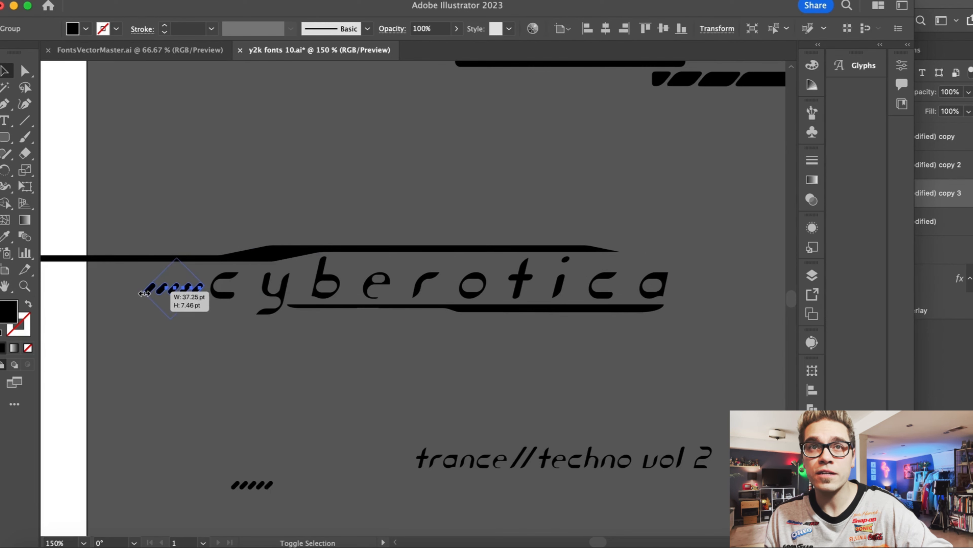
left_click(166, 220)
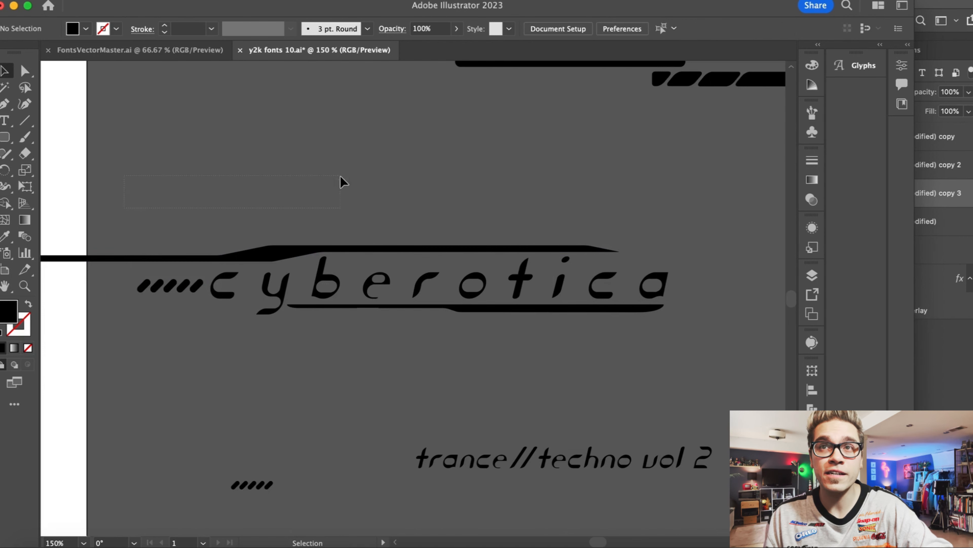
- Shorten the underline bar slightly at its starting end and lower it a little to clear the title letters
left_click(498, 313)
left_click_drag(299, 318, 298, 316)
left_click_drag(481, 317, 481, 336)
left_click(441, 224)
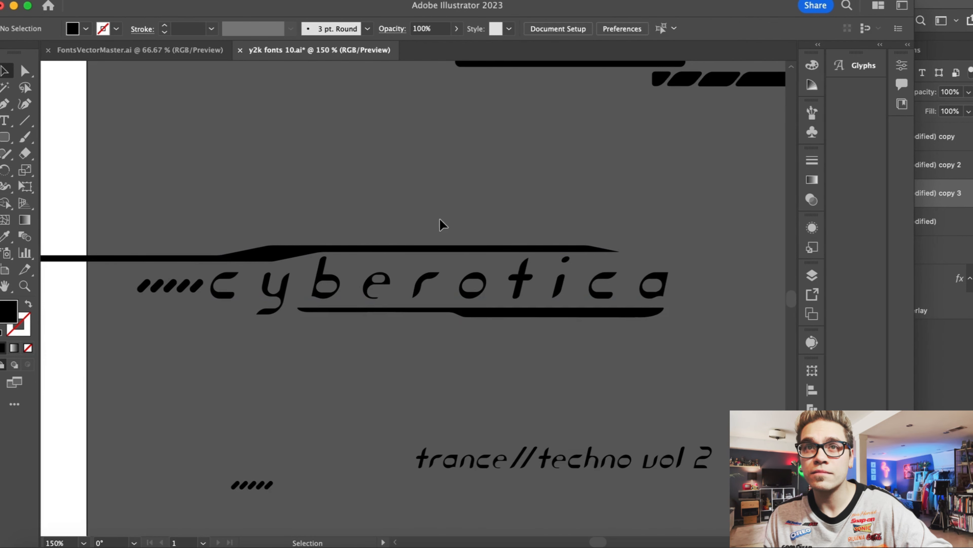
left_click(531, 247)
left_click(579, 317)
left_click(572, 380)
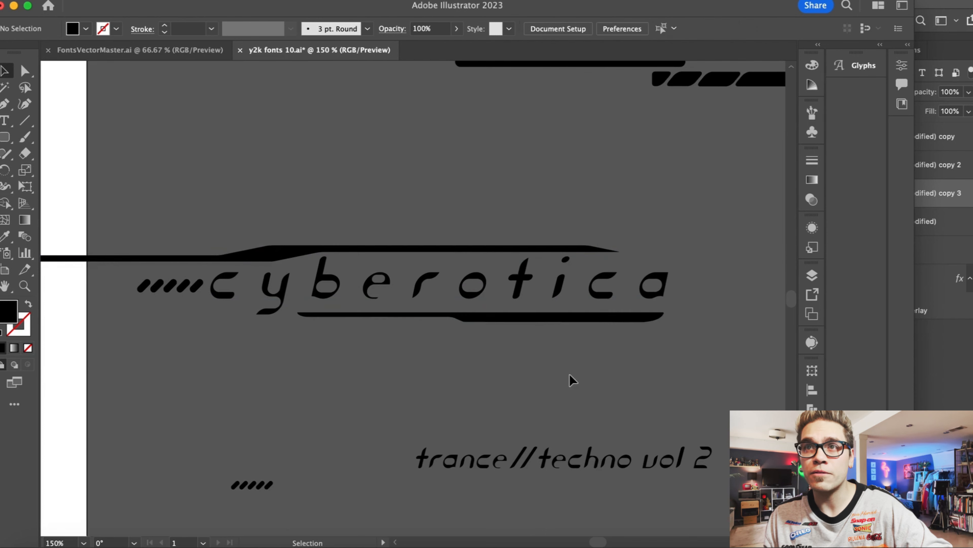
- Copy the title together with its bars and slanted dashes, and switch to Photoshop
key("super+minus")
left_click(228, 232)
left_click(302, 219)
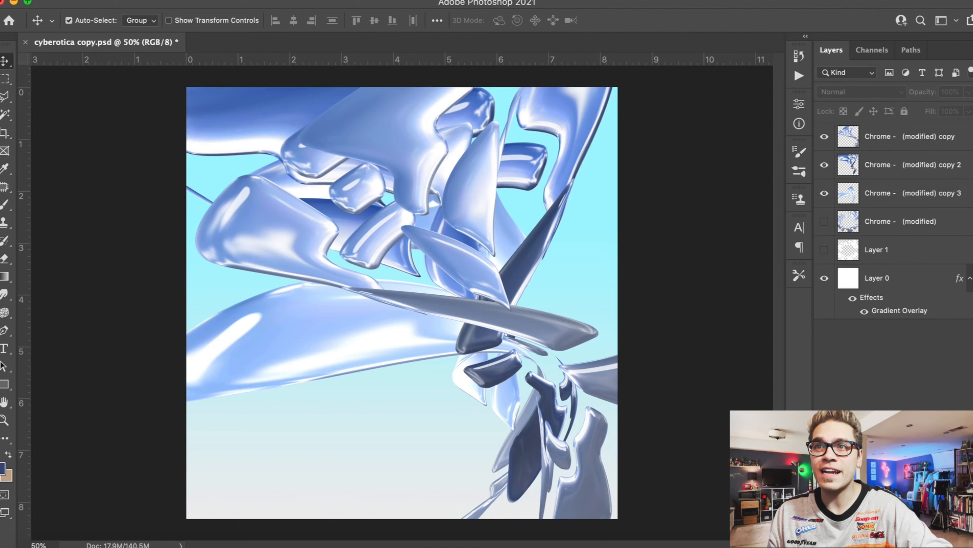
- Flip the whole chrome artwork canvas horizontally
left_click(124, 1)
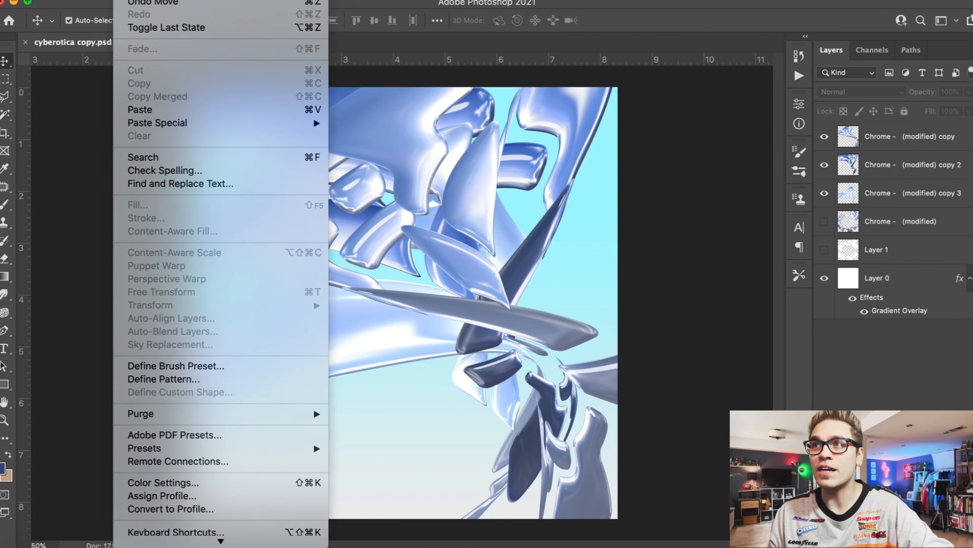
mouse_move(155, 1)
mouse_move(226, 119)
left_click(366, 177)
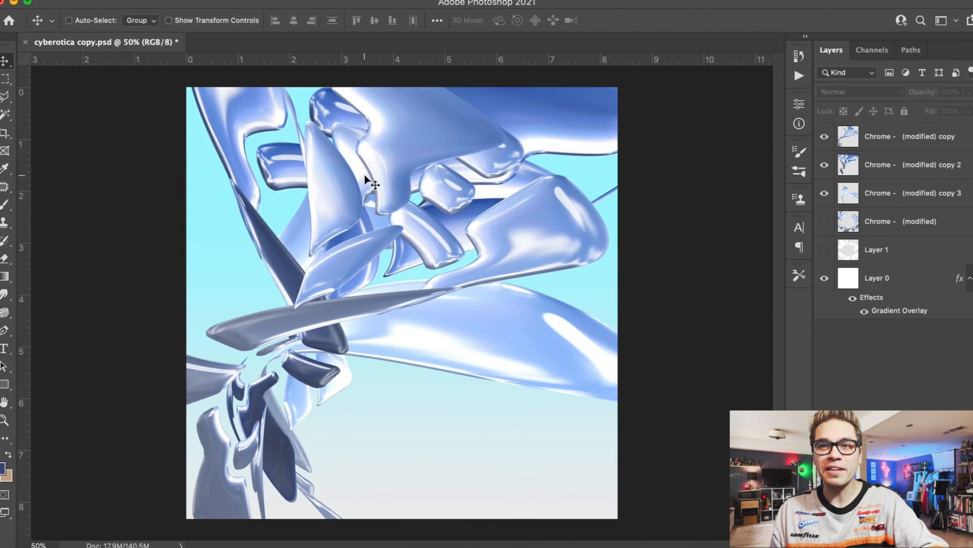
- Try pasting the title artwork onto the middle of the cover, scaled to about 145%
key("super+v")
key("Return")
left_click_drag(250, 284, 124, 213)
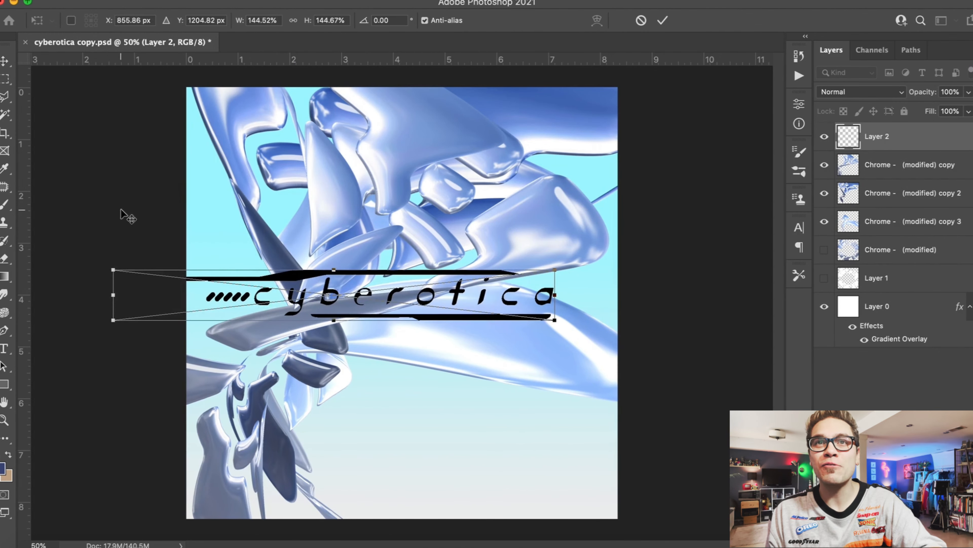
key("Return")
- Try a dark slate-blue colour overlay sampled from the chrome and a thick white outside stroke on the title layer
double_click(901, 145)
left_click(515, 388)
left_click(775, 251)
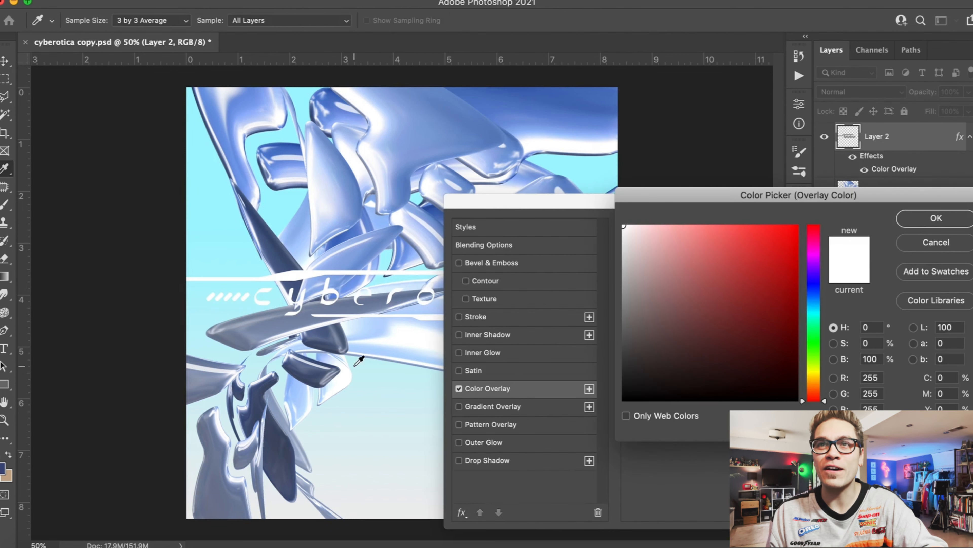
left_click(318, 351)
key("Return")
left_click(498, 317)
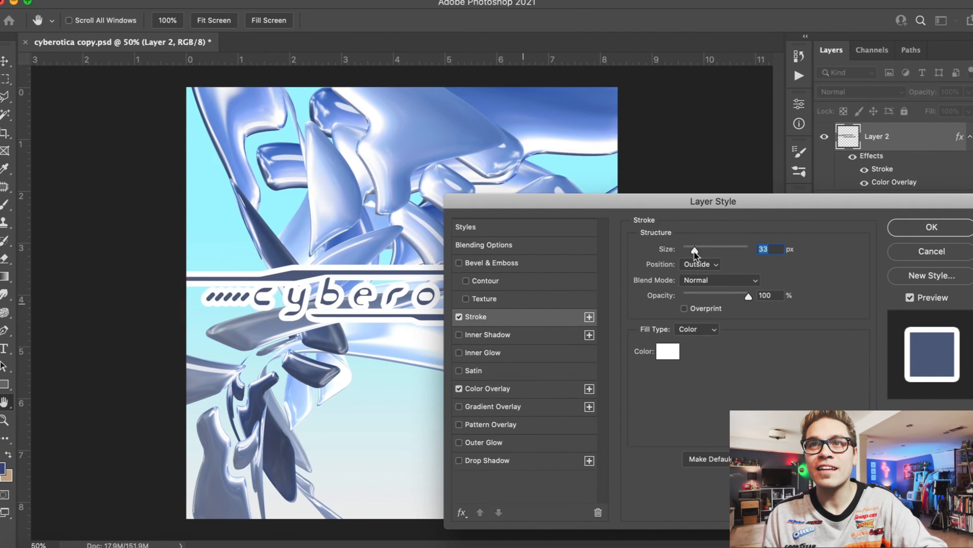
left_click_drag(694, 251, 699, 251)
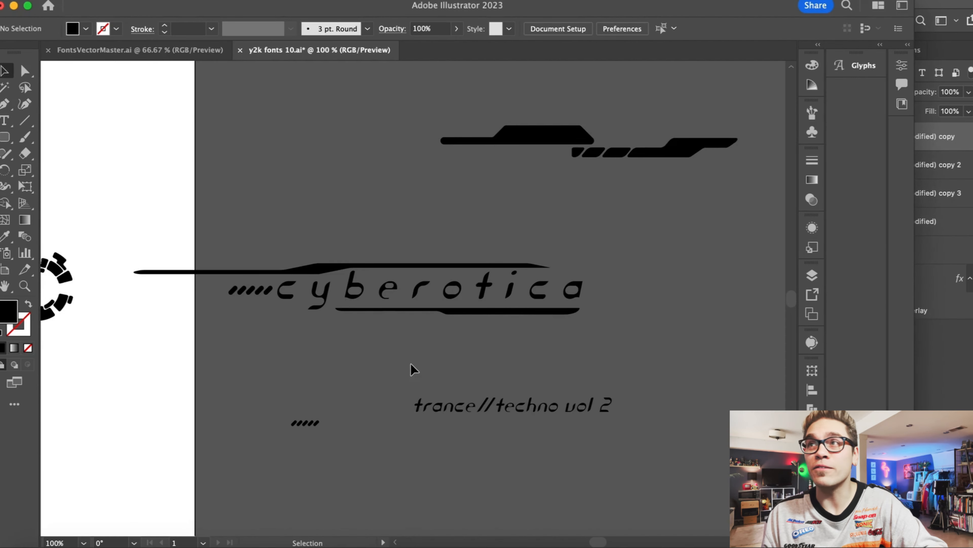
- In Illustrator, tighten the letter spacing of the "cyberotica" title so its letters sit close together
key("super+equal")
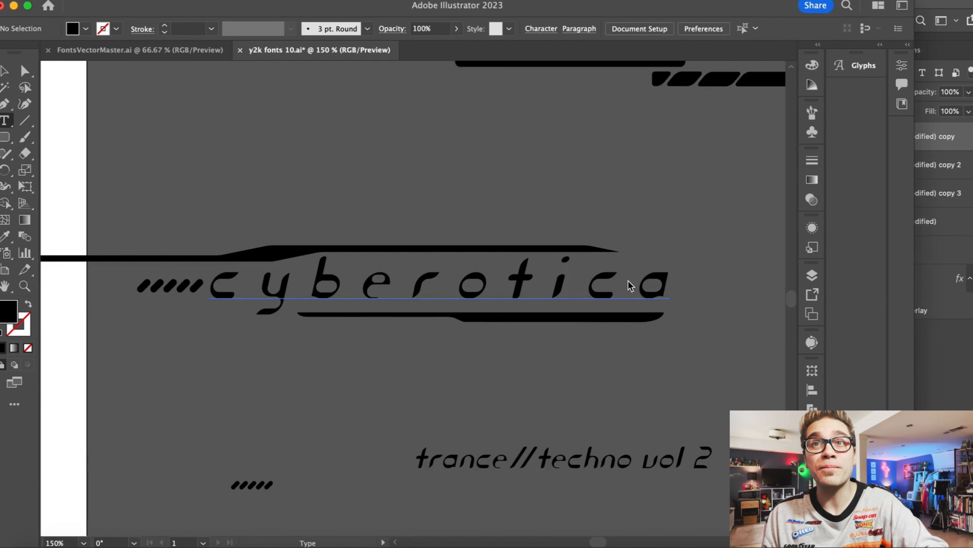
key("alt+Right")
key("alt+Right")
key("super+z")
key("super+z")
key("super+z")
key("super+z")
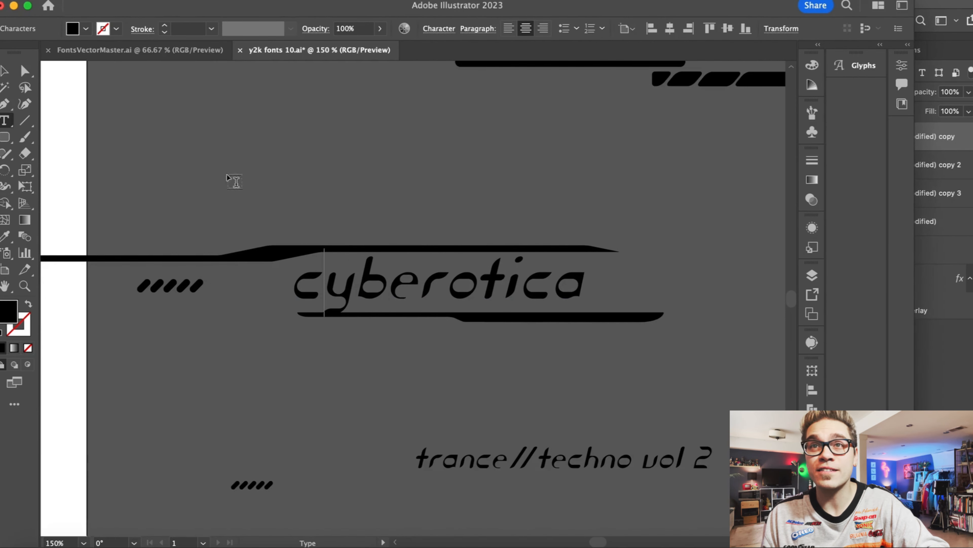
key("Escape")
left_click(216, 139)
- Realign the underline bar with the tightened title and shorten it to about 144 pt, starting after the tail of the "y"
left_click_drag(420, 313, 339, 301)
key("super+equal")
key("super+equal")
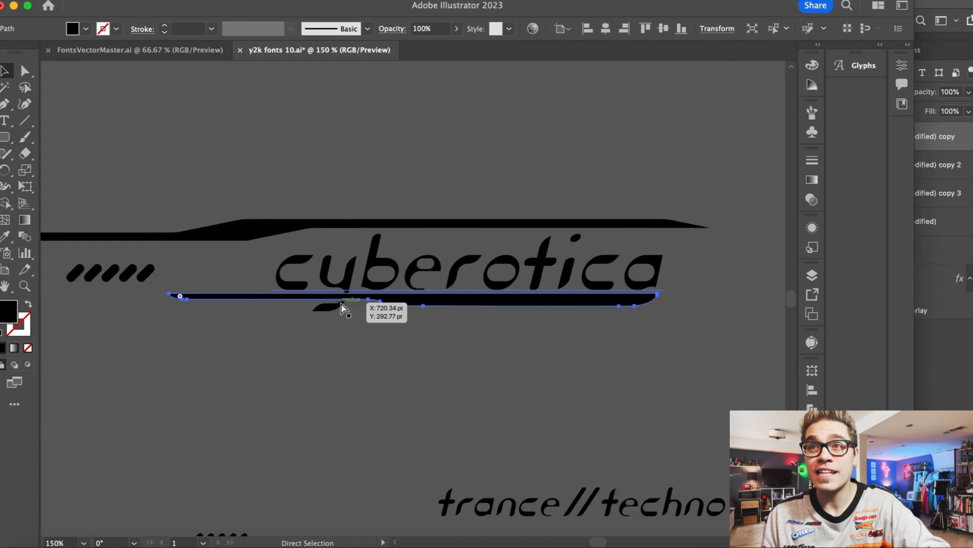
left_click_drag(49, 296, 324, 302)
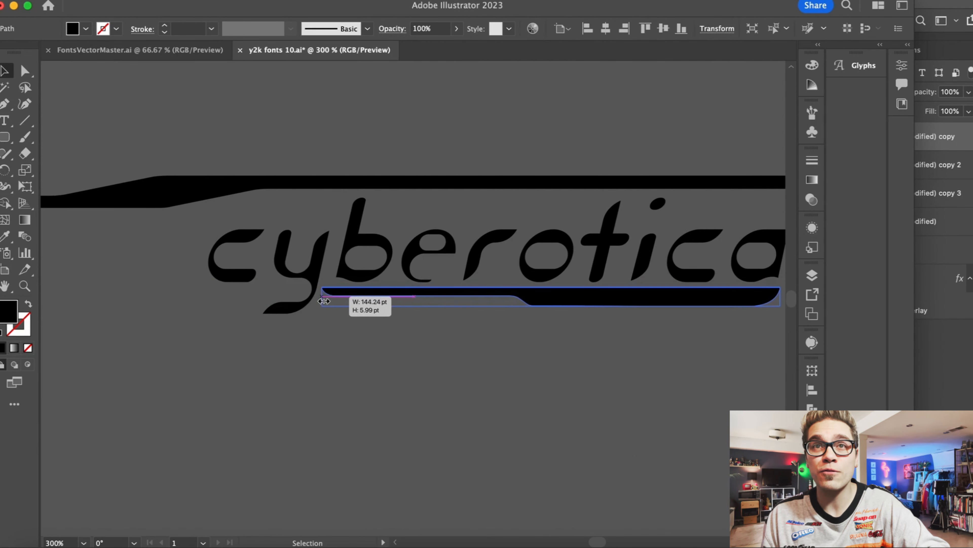
left_click(329, 348)
key("super+minus")
- Shorten the upper tapered bar from both ends so it finishes level with the title's last letter
left_click(620, 223)
left_click_drag(710, 228, 675, 229)
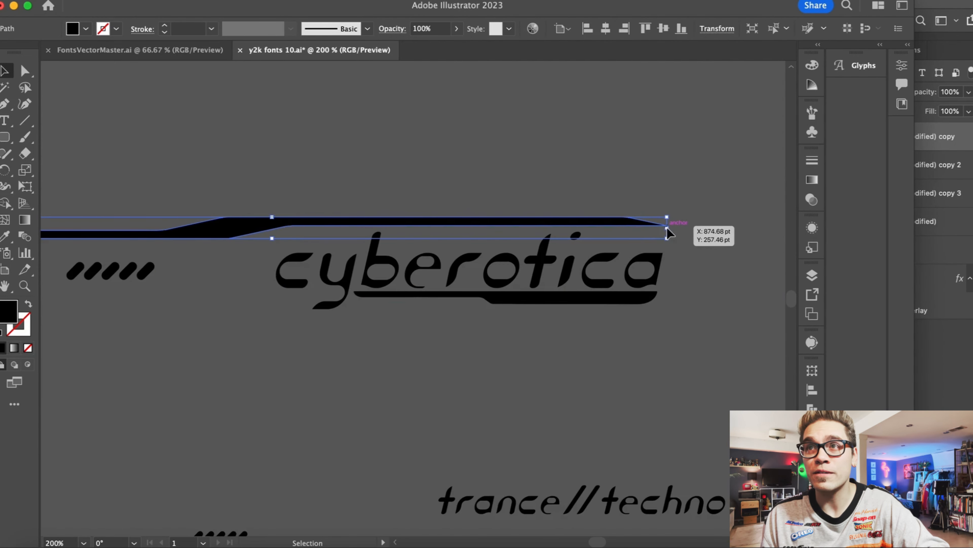
key("super+minus")
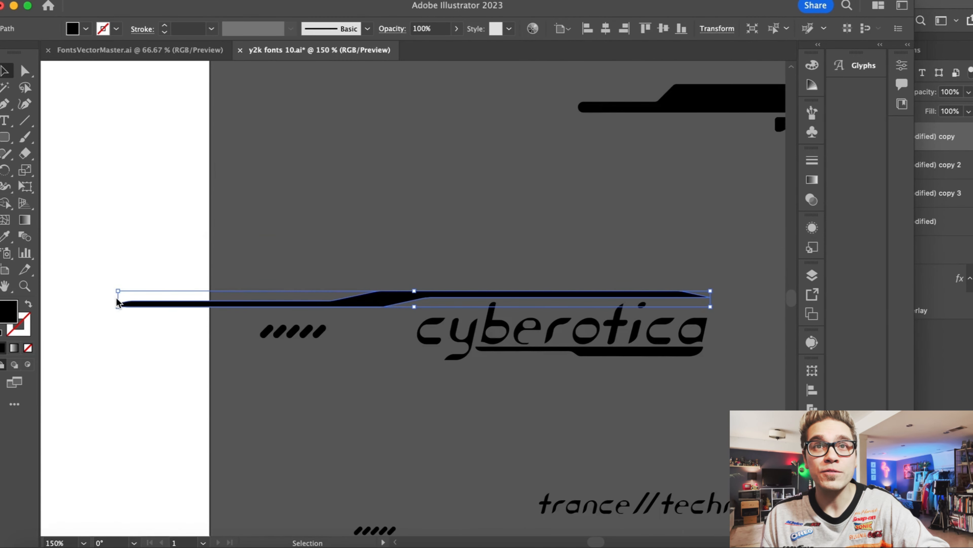
left_click_drag(119, 302, 247, 303)
- Move the slanted dashes right in front of the "c" and lower the underline bar slightly
left_click_drag(296, 330, 380, 338)
left_click(300, 274)
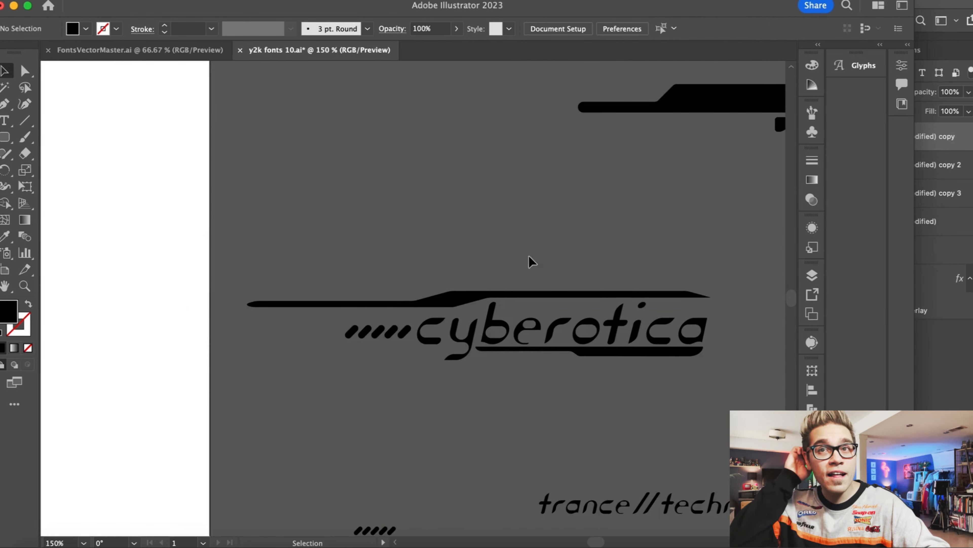
left_click_drag(628, 353, 630, 358)
left_click(484, 277)
- Copy the tightened title artwork into cyberotica copy.psd and place it near the cover's bottom edge at about 177% scale
left_click_drag(358, 252, 637, 417)
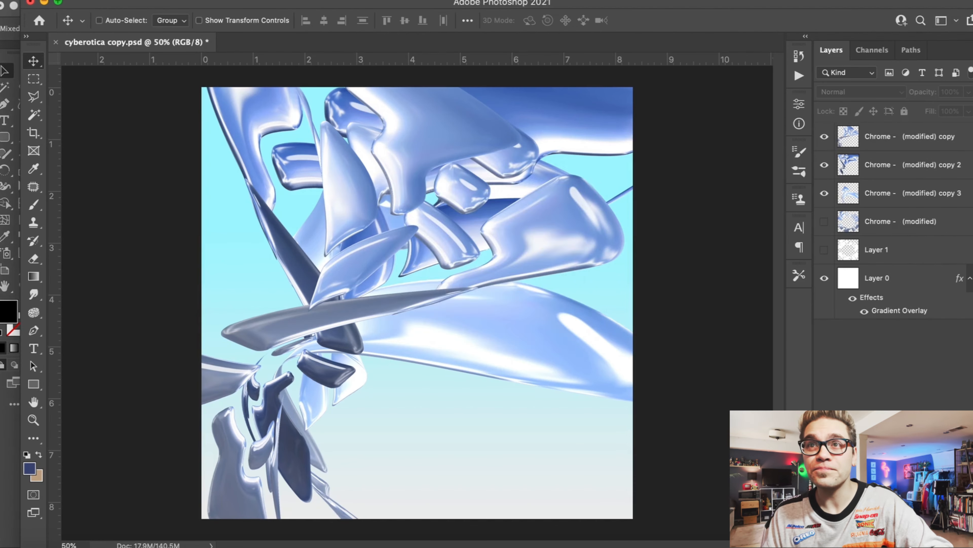
key("super+v")
key("Return")
left_click_drag(310, 323, 148, 346)
left_click_drag(335, 290, 387, 423)
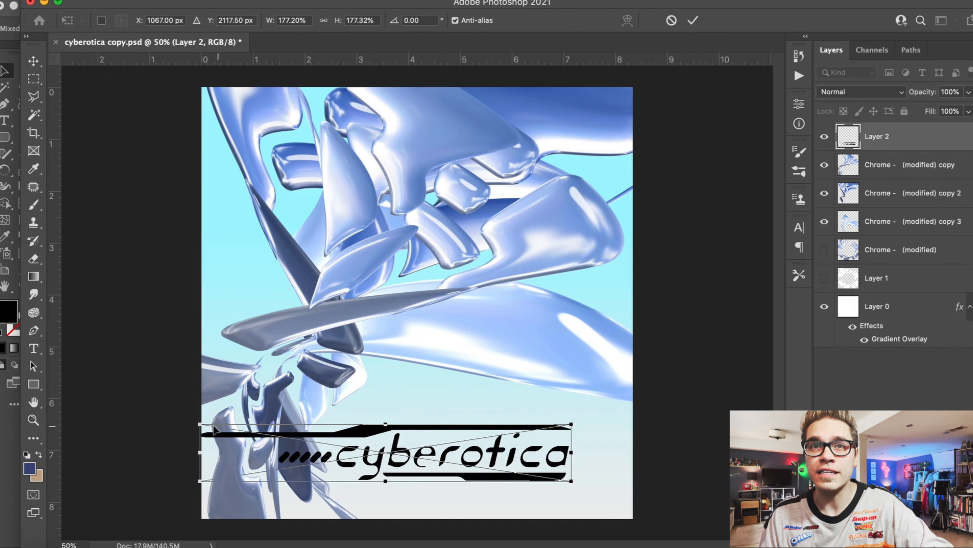
- Enlarge the title artwork so its upper bar runs off the cover's edge, and shift it slightly upward
left_click_drag(200, 421, 149, 416)
left_click_drag(571, 478, 602, 489)
key("Return")
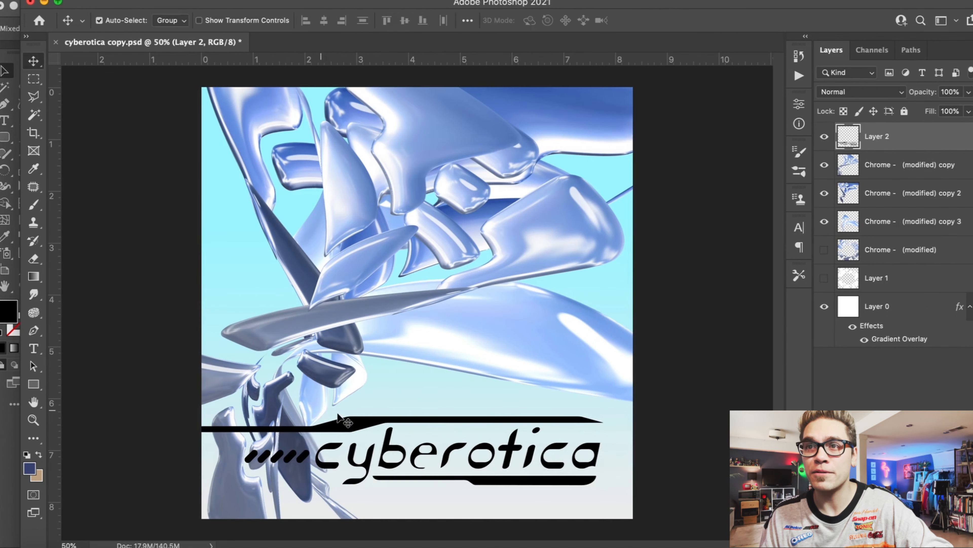
left_click_drag(344, 424, 358, 415)
- Apply a dark slate-blue colour overlay and a thick white stroke to the title layer
double_click(924, 138)
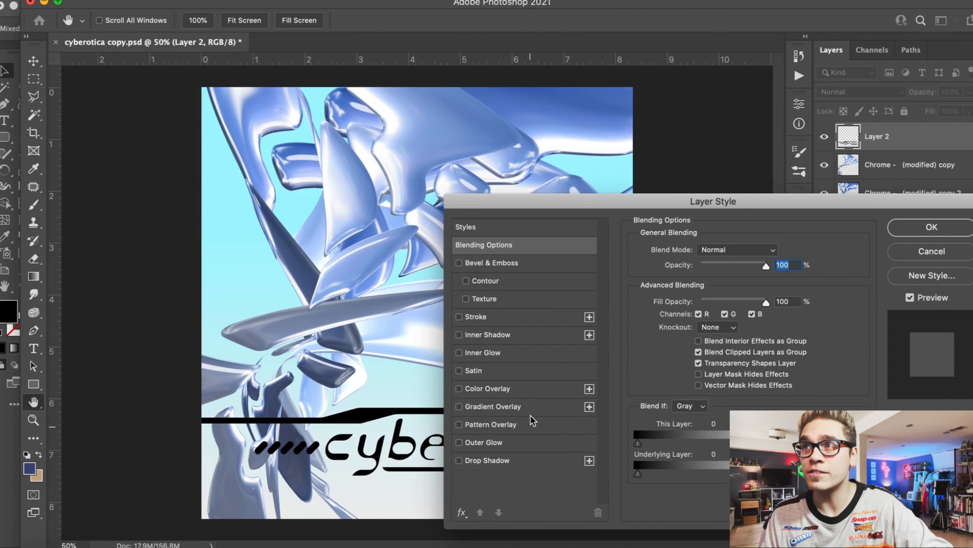
left_click(531, 389)
left_click(502, 324)
left_click_drag(695, 242, 700, 251)
key("Return")
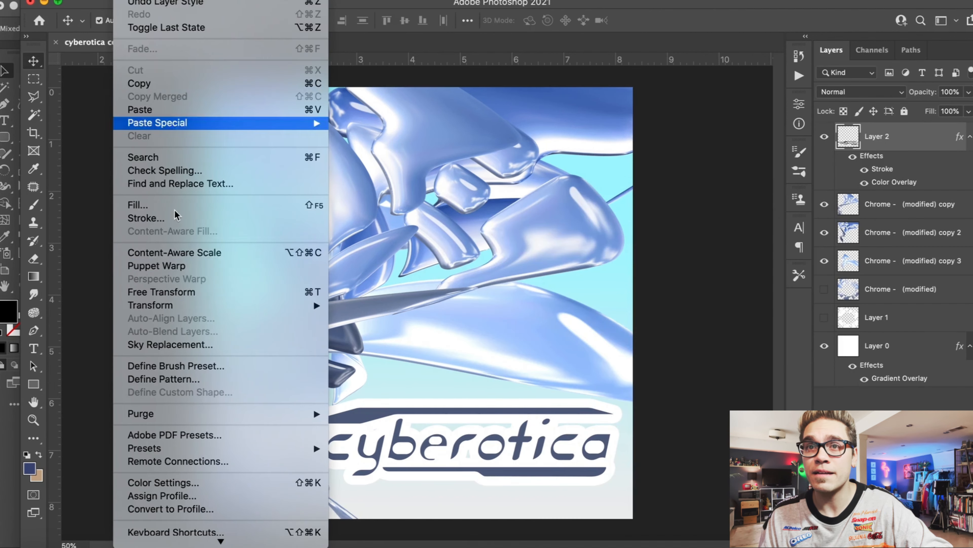
- Scale the outlined title down, keeping its upper bar running off the cover's left edge
left_click(161, 292)
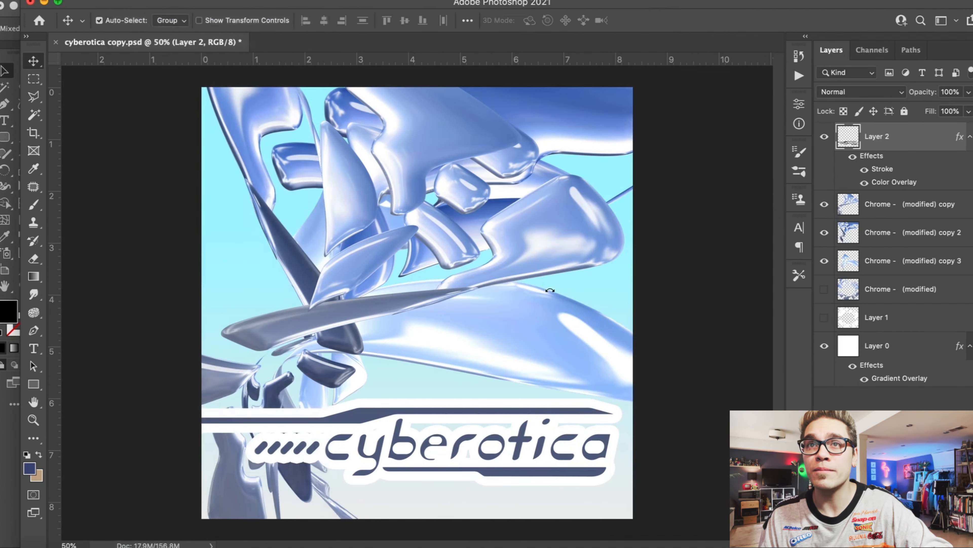
left_click_drag(615, 405, 520, 399)
key("Return")
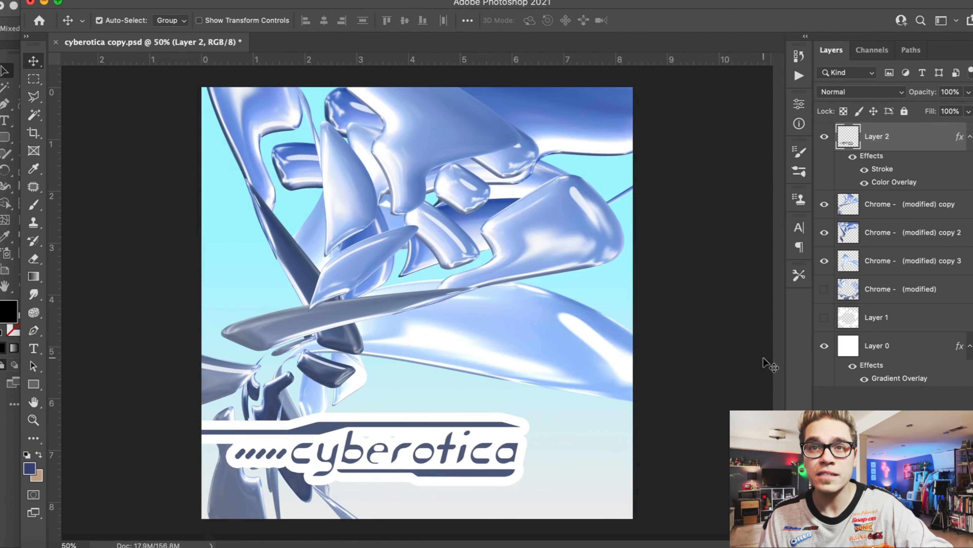
- Move the outlined title higher over the chrome shapes and check its stroke settings
left_click_drag(364, 443, 338, 362)
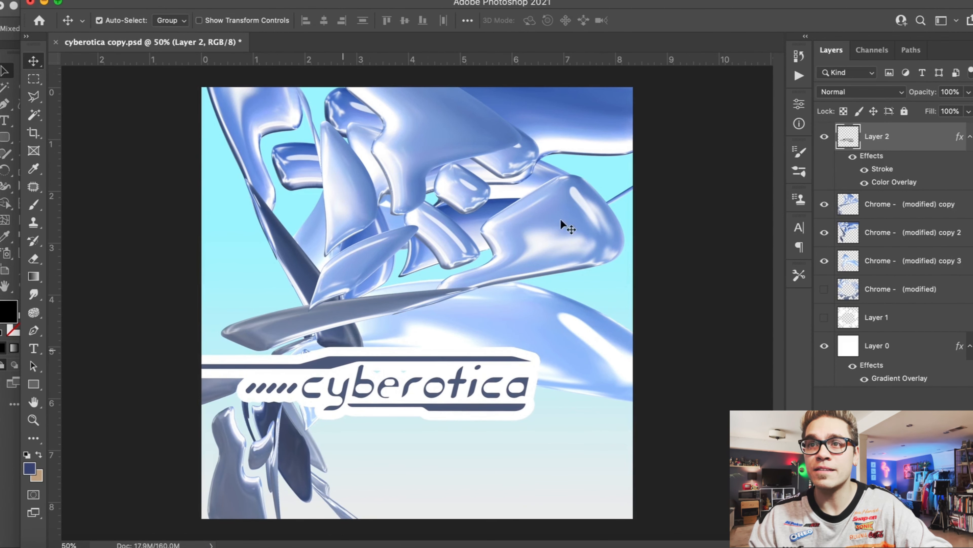
double_click(901, 154)
left_click(475, 316)
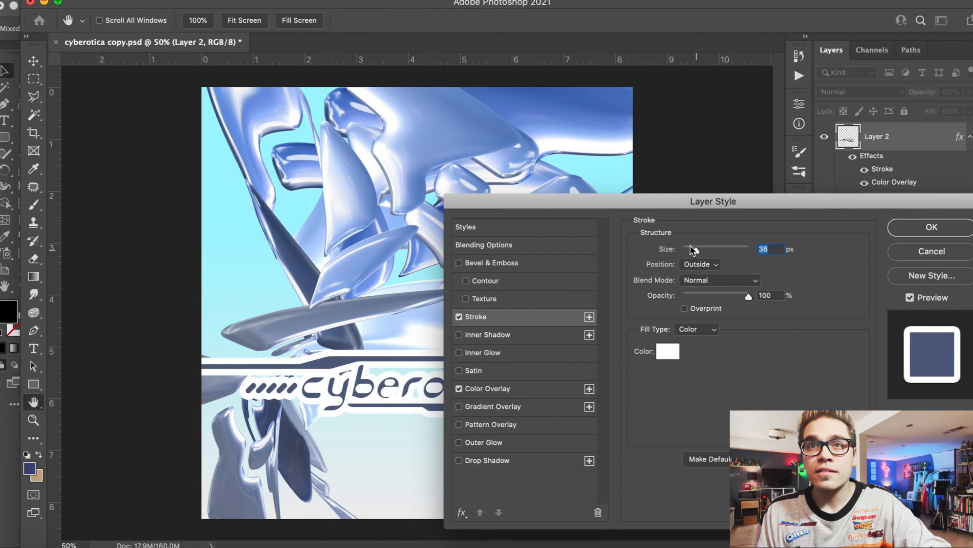
key("Return")
- Scale the outlined title down slightly and nudge it upward, keeping its upper bar running off the cover's left edge
key("z")
left_click(174, 283)
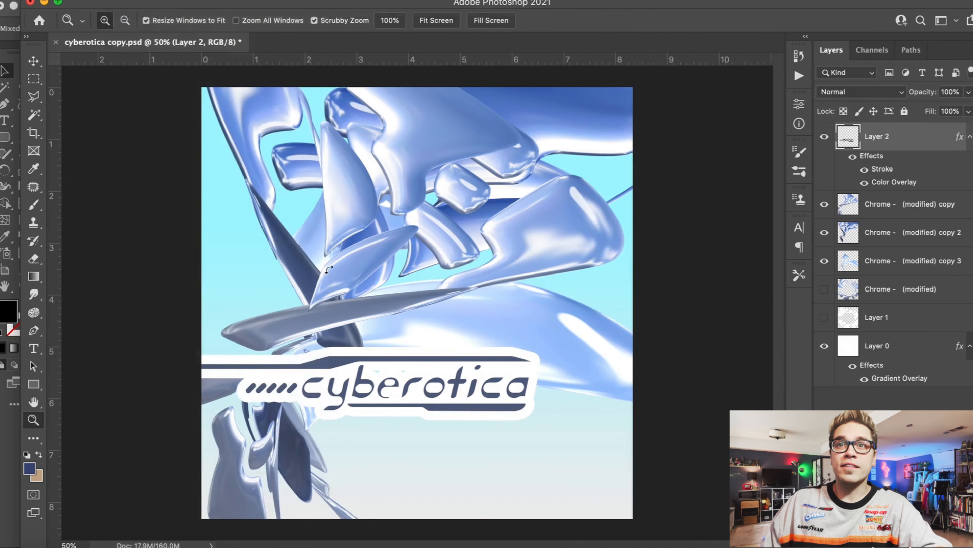
left_click_drag(532, 357, 503, 357)
key("Return")
key("v")
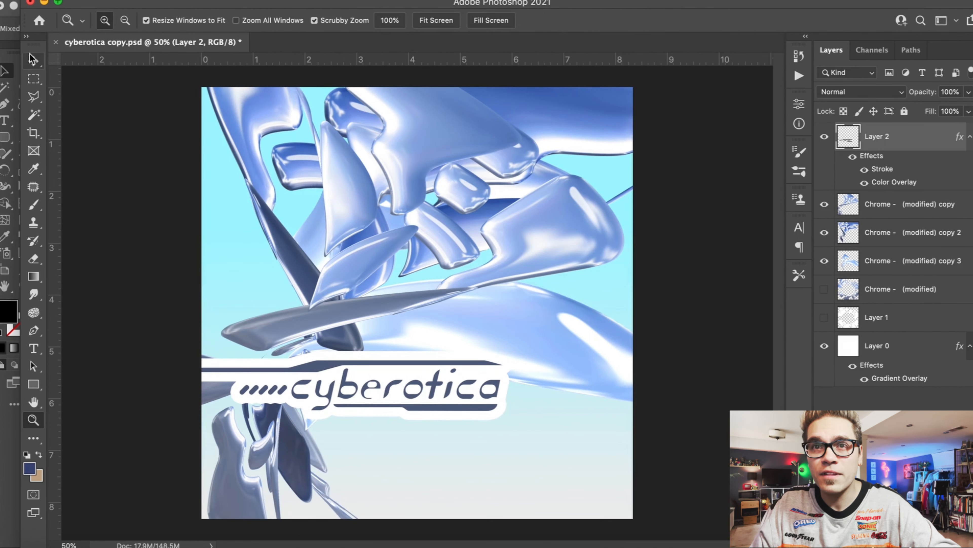
left_click_drag(317, 373, 323, 361)
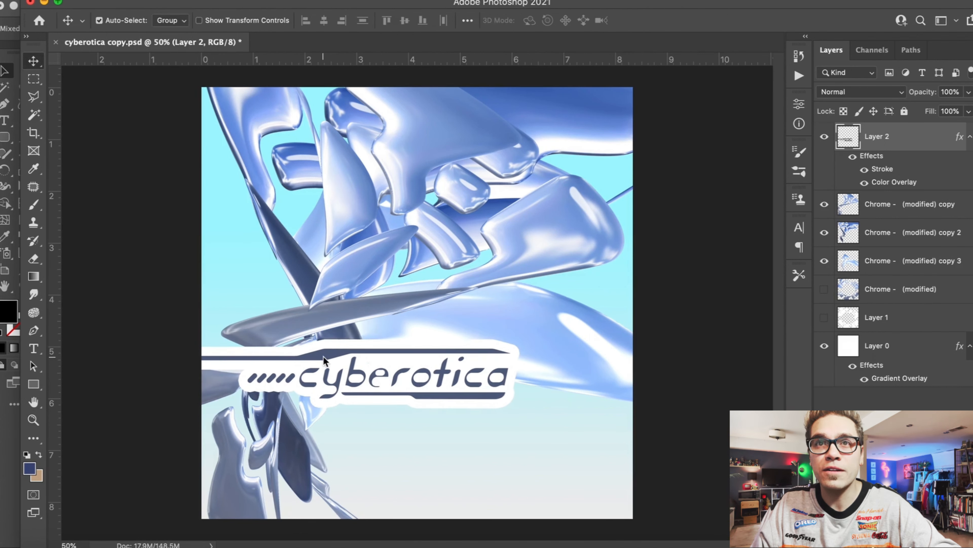
- Rasterize the title's layer style so the white stroke and colour overlay become part of the layer's pixels
key("w")
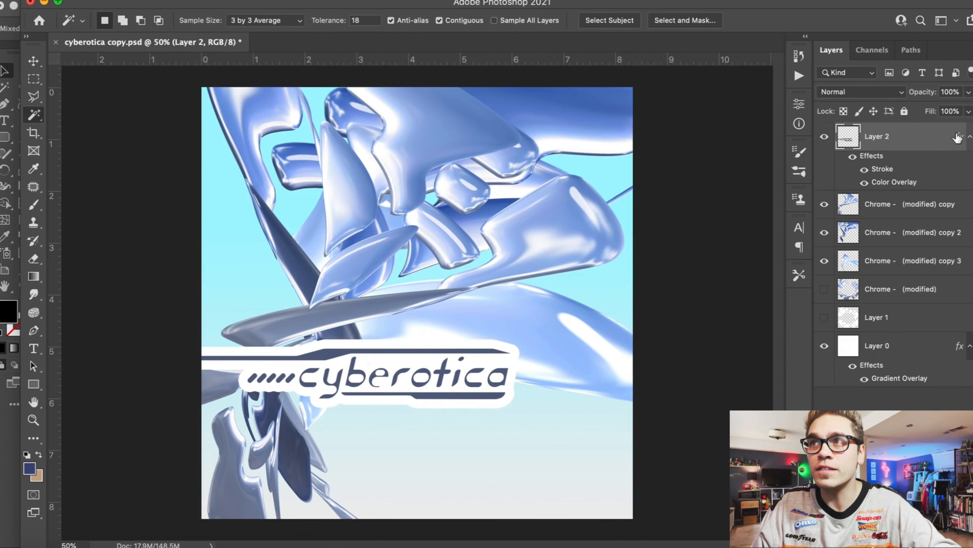
left_click(969, 136)
left_click(193, 1)
mouse_move(233, 279)
left_click(421, 373)
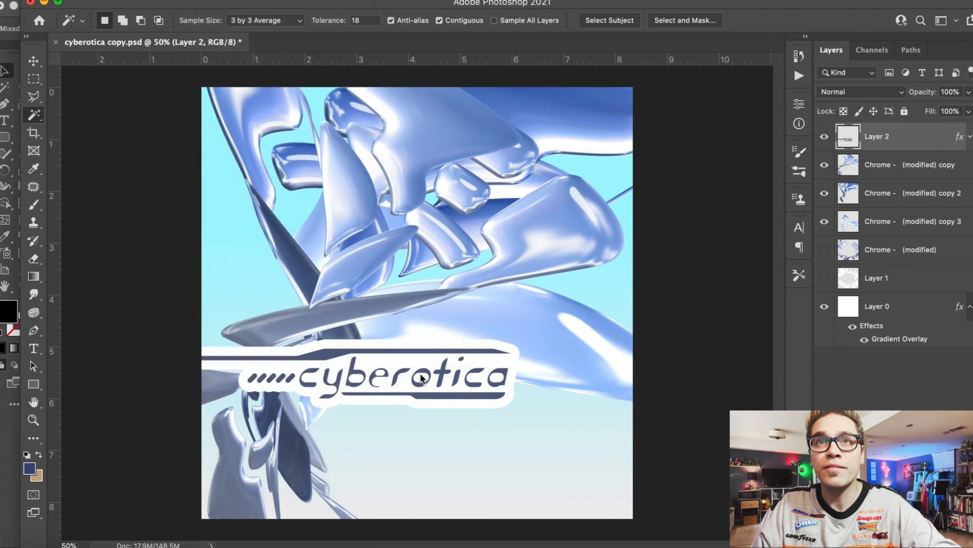
- Copy the title's white outline onto its own layer using the Magic Wand selection and hide the original title layer
key("super+shift+alt+n")
left_click(824, 167)
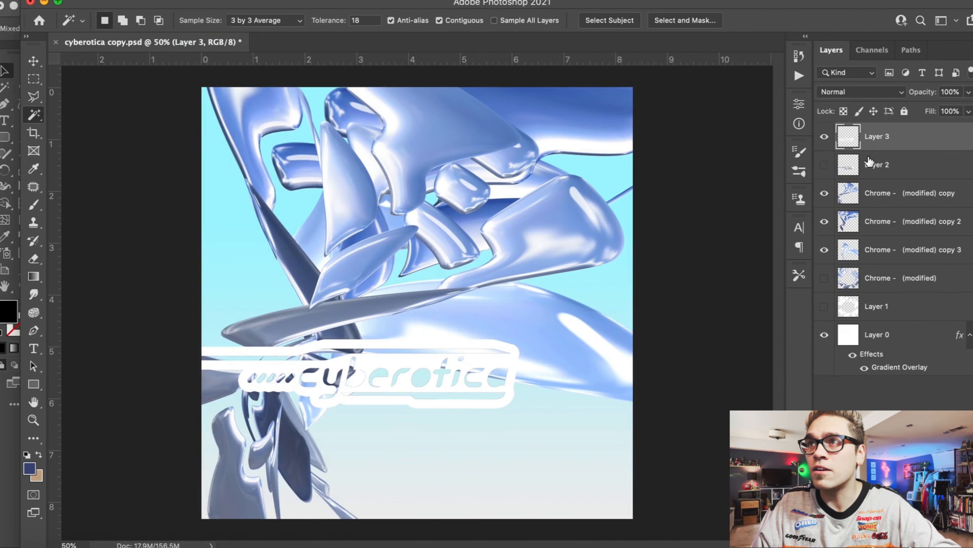
key("super+e")
left_click(528, 310)
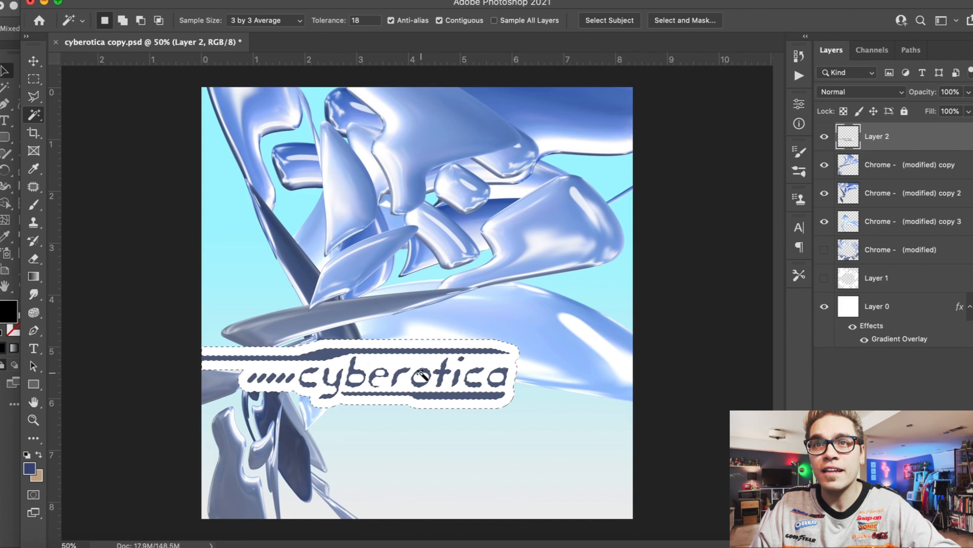
left_click(423, 376, "shift")
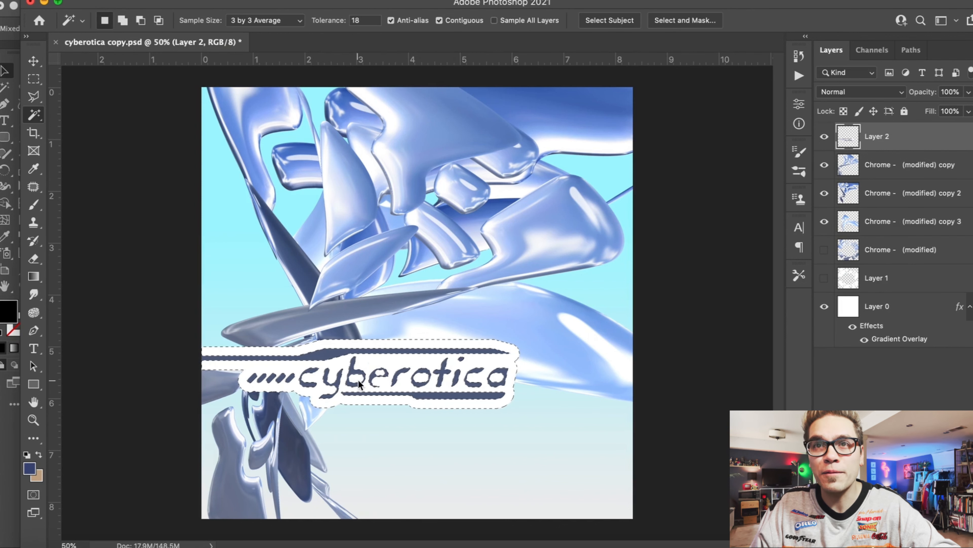
key("super+j")
left_click(825, 165)
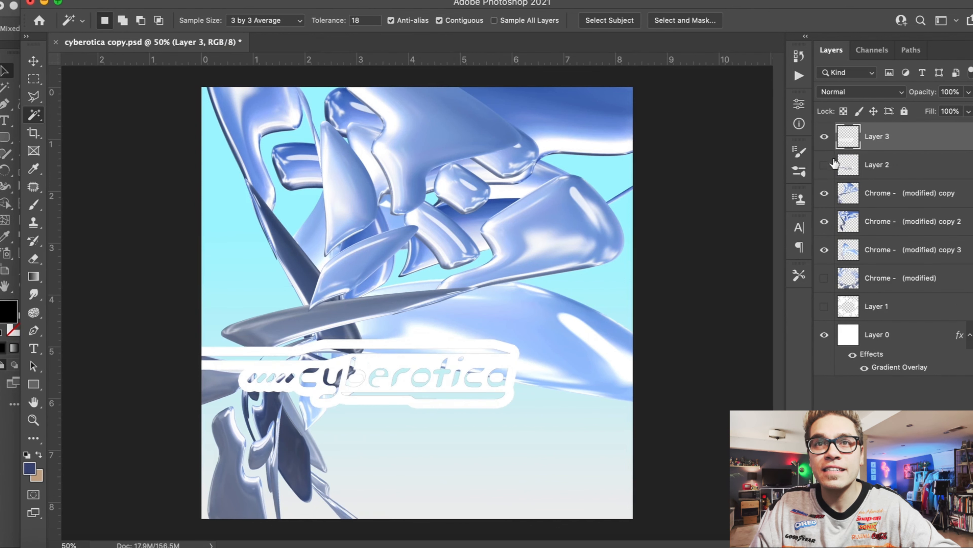
- Apply a dark slate-blue colour overlay to the copied outline layer
double_click(930, 139)
left_click(495, 388)
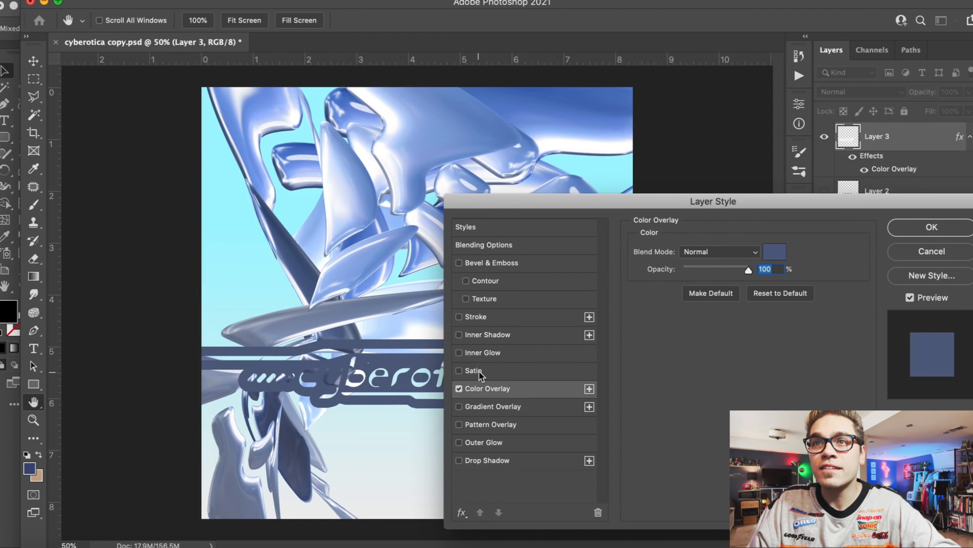
key("Return")
- Delete the copied outline layer, show the title layer again, and move the title down toward the cover's bottom edge
key("v")
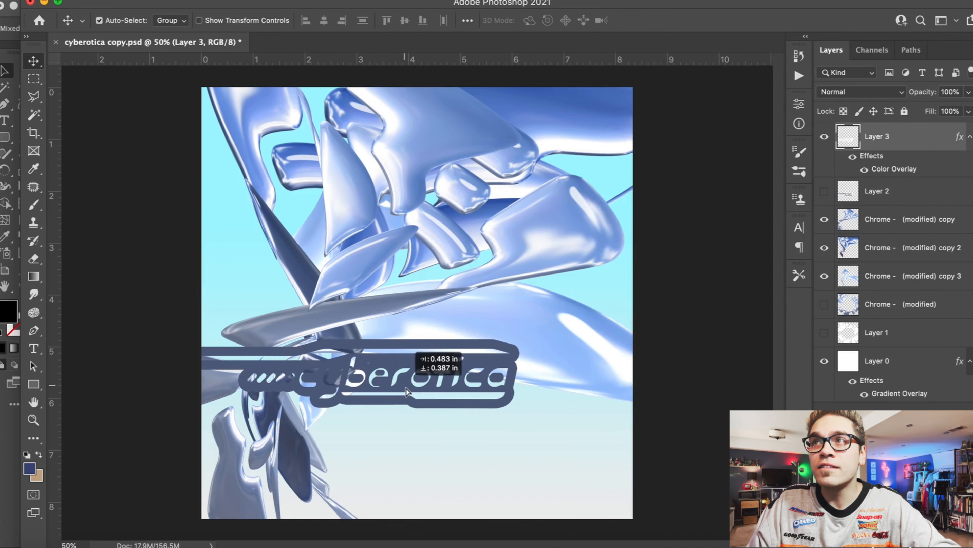
key("BackSpace")
left_click(825, 137)
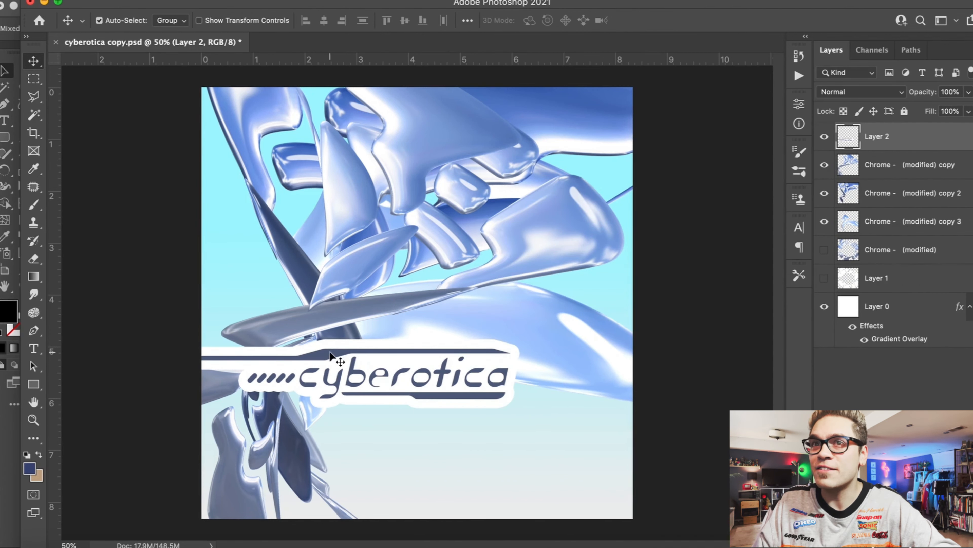
left_click_drag(331, 355, 329, 410)
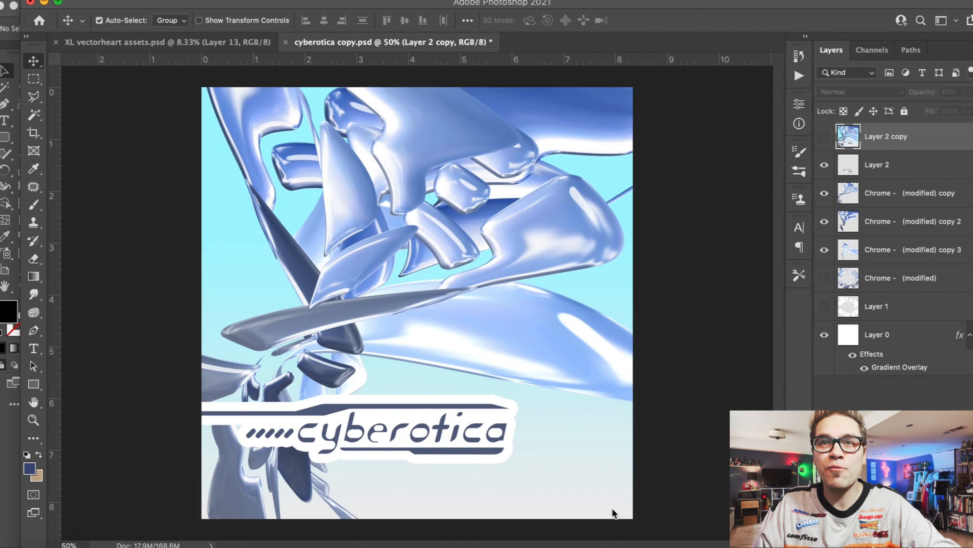
- Bring the halftone dot pattern from XL vectorheart assets.psd into cyberotica copy.psd, stacked directly above Layer 1
left_click(881, 315)
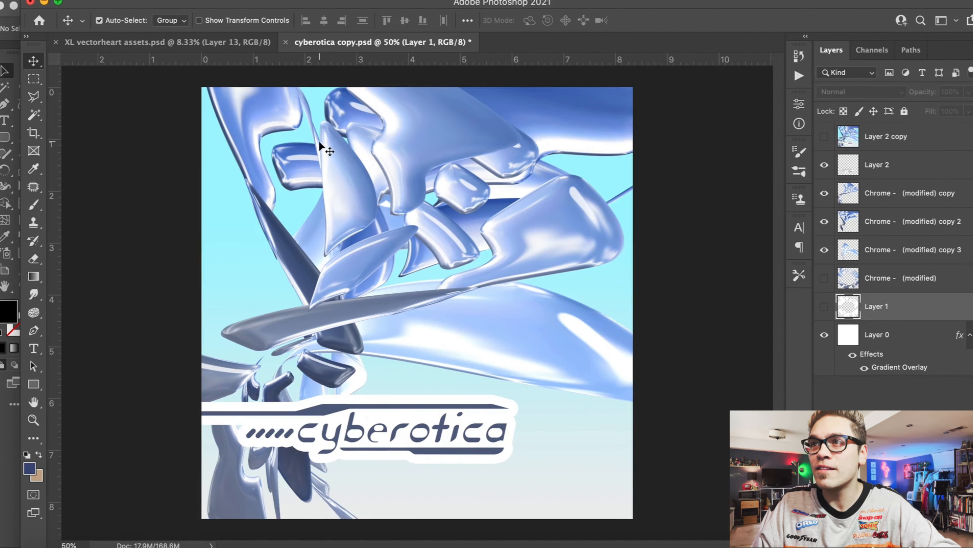
left_click(162, 44)
left_click_drag(891, 246, 462, 328)
key("super+minus")
key("super+minus")
key("super+minus")
- Scale the halftone pattern down to less than half size and position it behind the chrome shapes across the whole cover
left_click(119, 1)
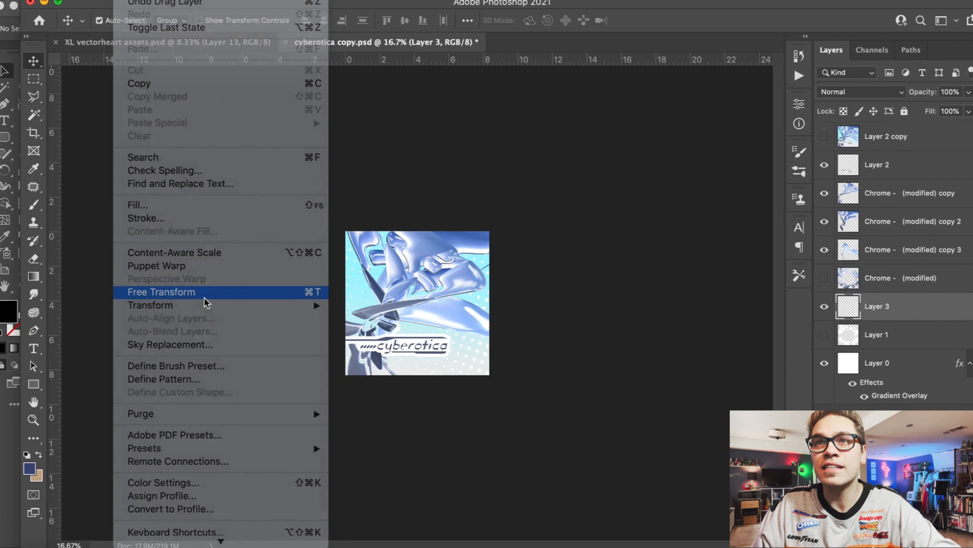
left_click(208, 294)
left_click_drag(217, 153, 341, 199)
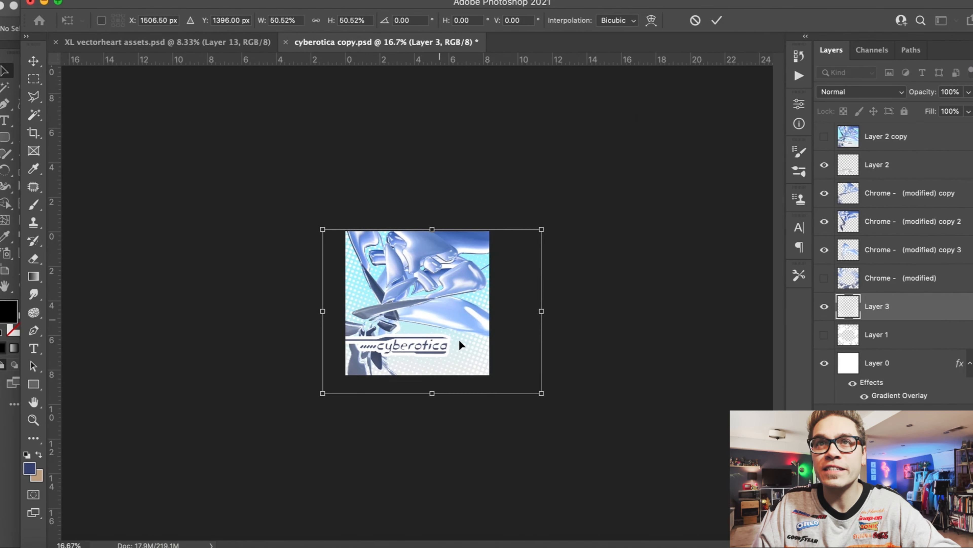
left_click_drag(544, 395, 518, 376)
key("Return")
key("super+plus")
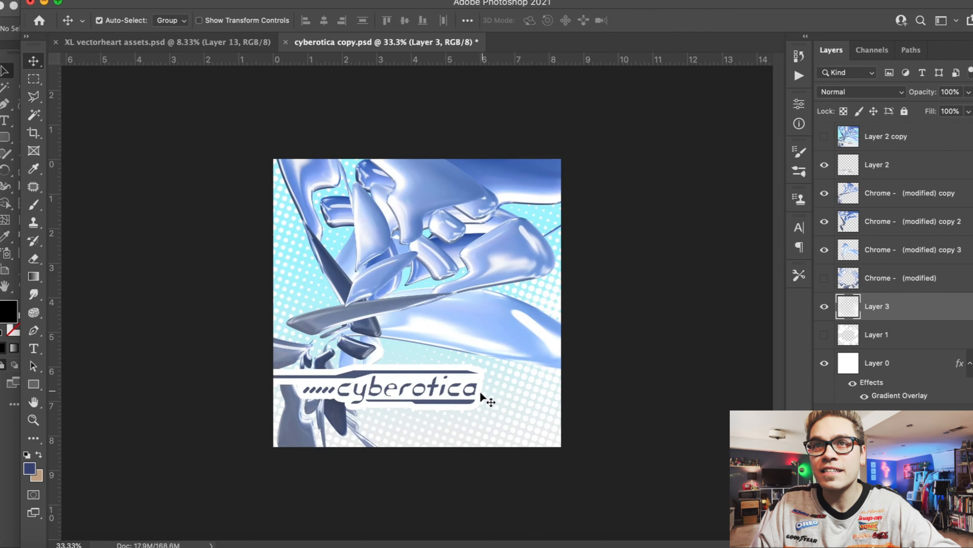
- Flip the halftone pattern on both axes and scale it to about 74% so it matches the cover's width
left_click(119, 1)
left_click(199, 298)
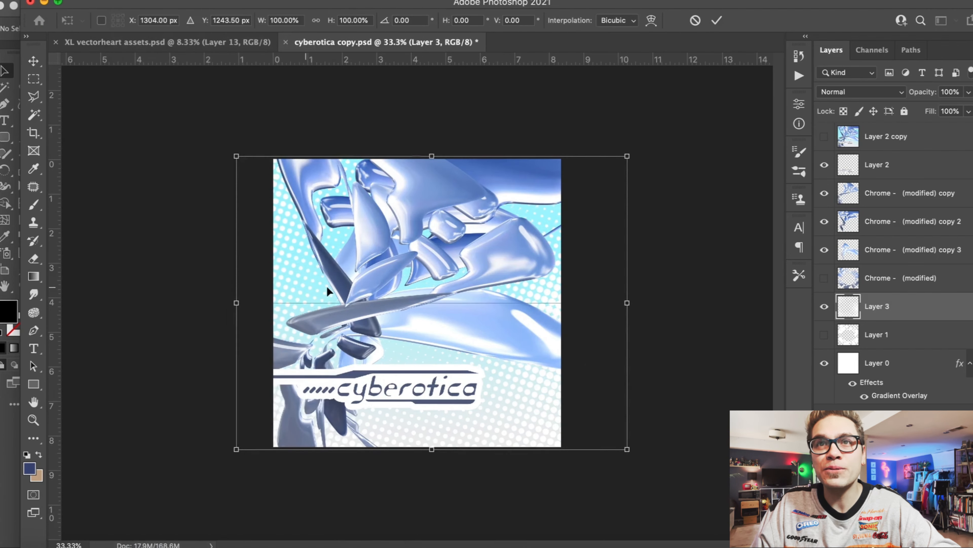
left_click_drag(326, 289, 258, 275)
left_click_drag(358, 137, 543, 375)
left_click_drag(447, 367, 441, 358)
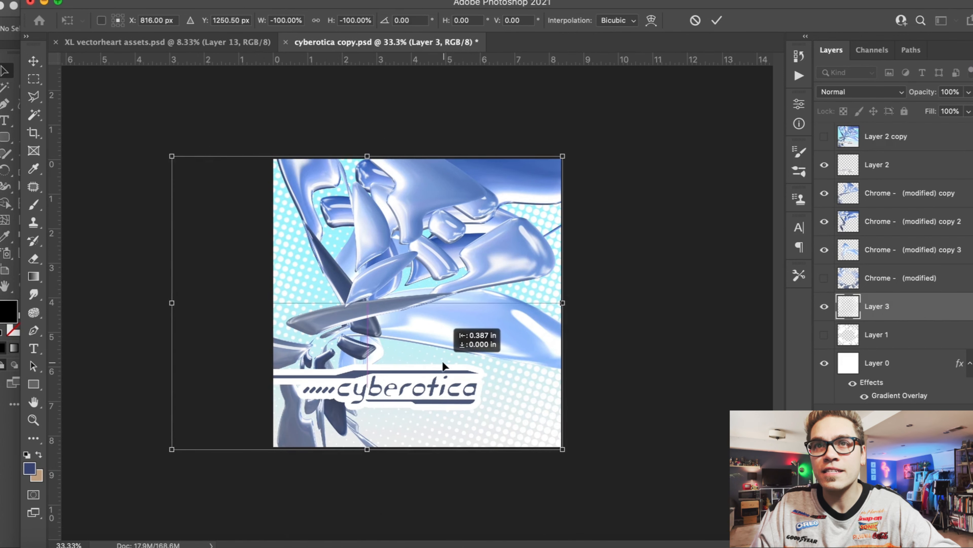
left_click_drag(185, 156, 317, 176)
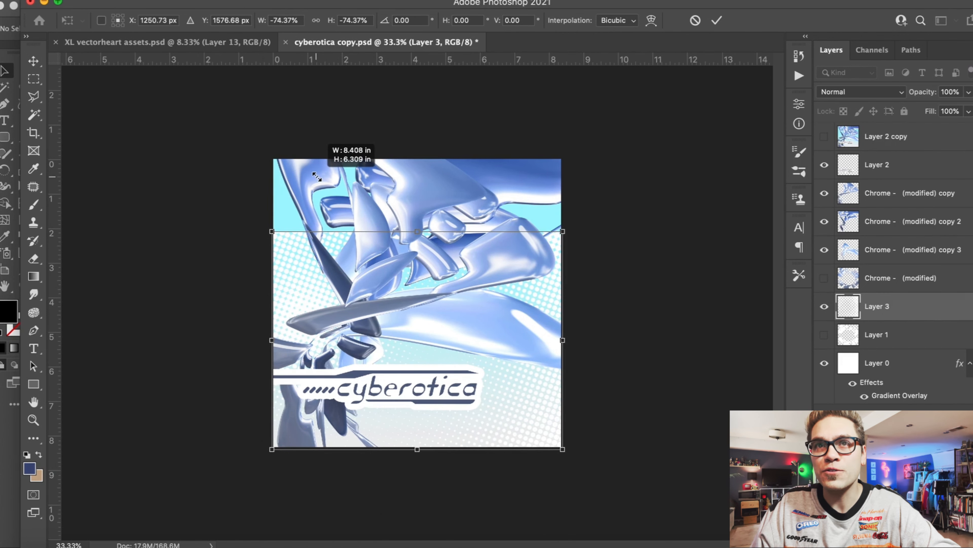
key("Return")
- Reorient the halftone pattern and move it up about 2.1 in to align with the cover's top edge
left_click(130, 0)
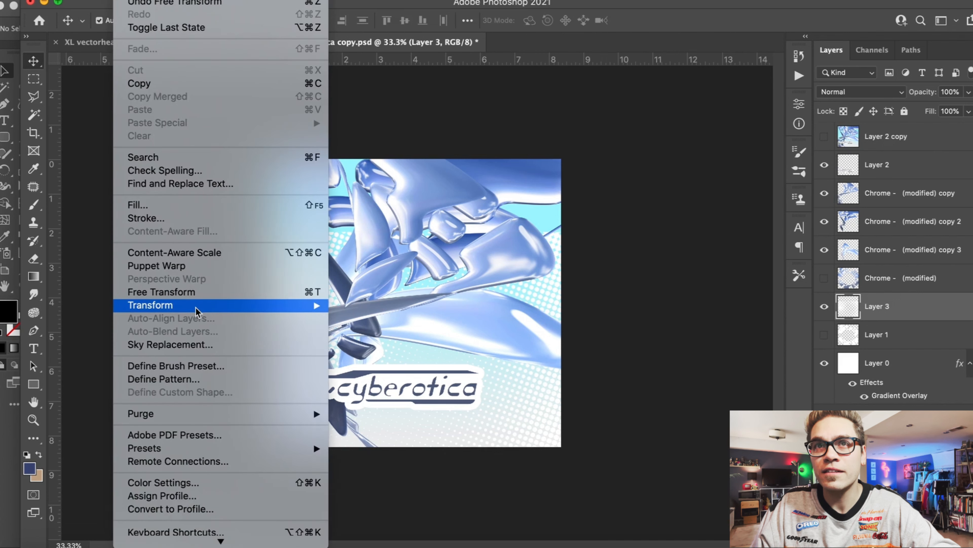
mouse_move(196, 306)
left_click(401, 478)
left_click_drag(498, 433, 497, 362)
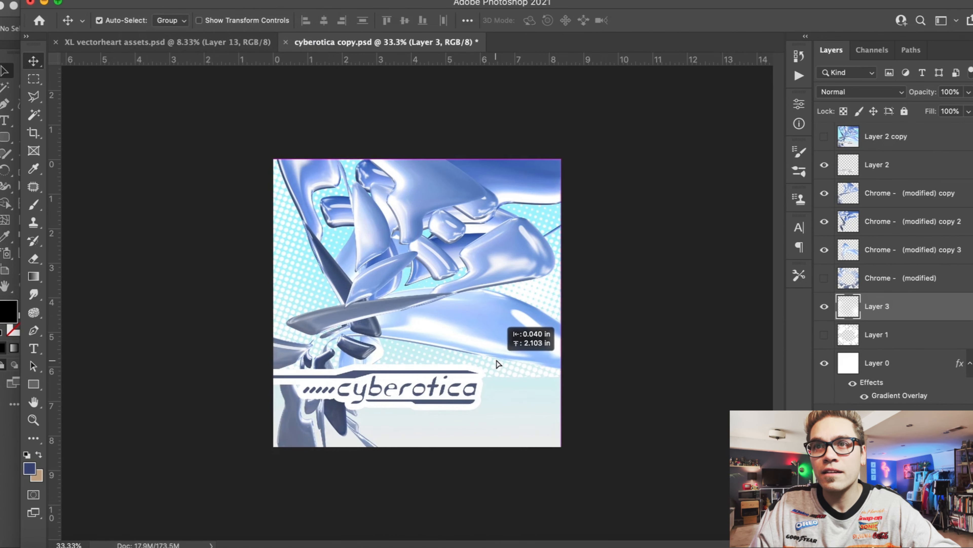
key("super+equal")
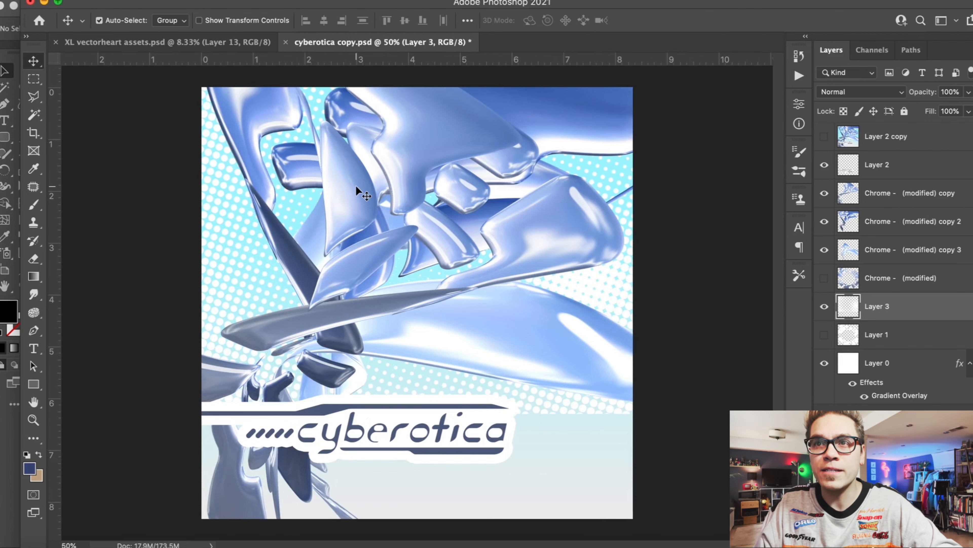
- Draw a dark blue rectangle, 3310 by 653 px, across the cover's bottom strip beneath the halftone pattern
key("super+minus")
left_click(34, 385)
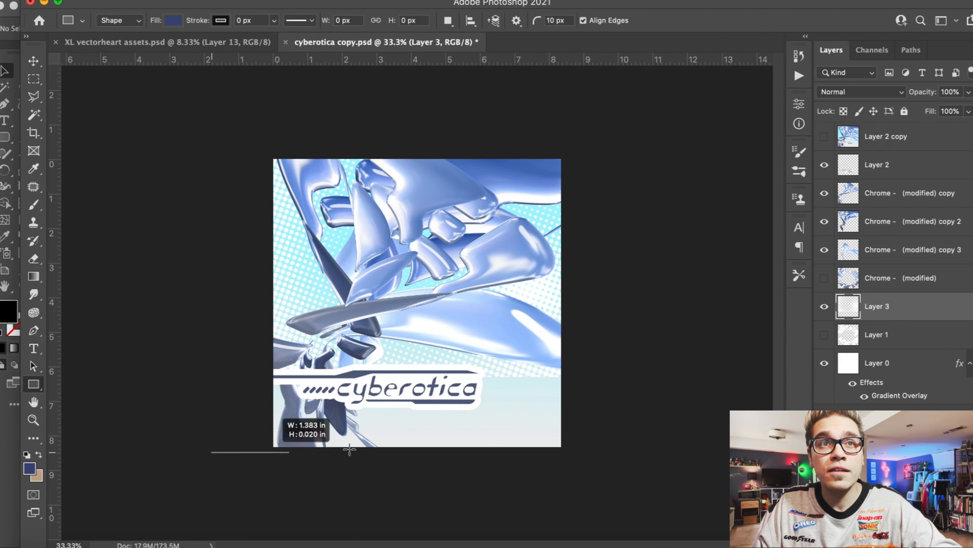
left_click_drag(349, 450, 592, 377)
left_click(761, 99)
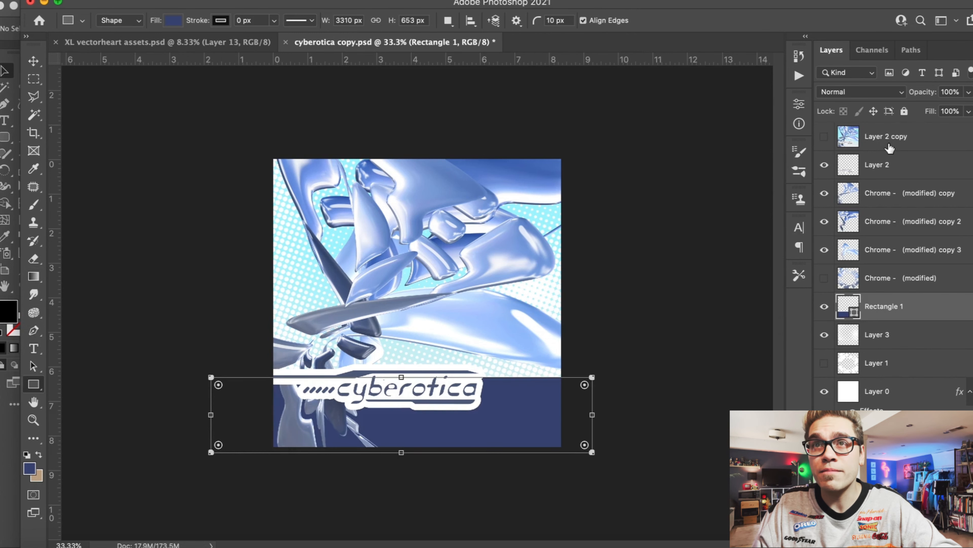
key("alt+period")
key("v")
- Add a new layer on top and paint over the stray speck above the title lettering with a white 15 px brush
key("super+plus")
key("super+plus")
scroll(206, 281, "down", 2)
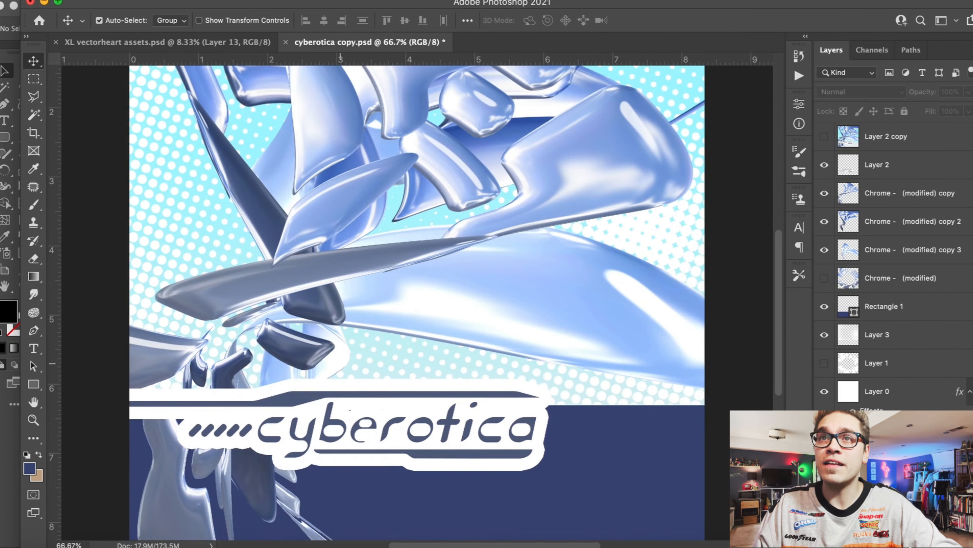
left_click(199, 1)
mouse_move(207, 2)
left_click(437, 9)
key("Return")
left_click(32, 207)
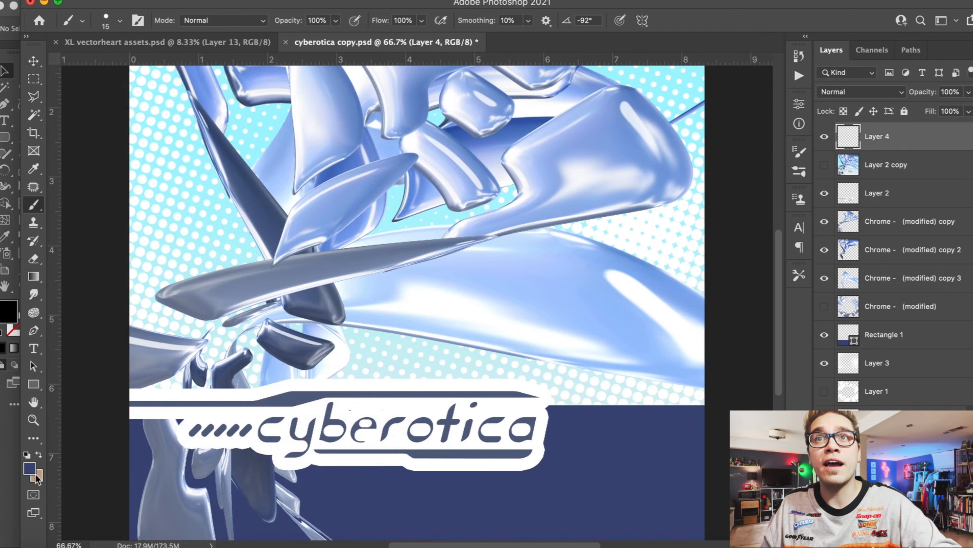
key("d")
key("x")
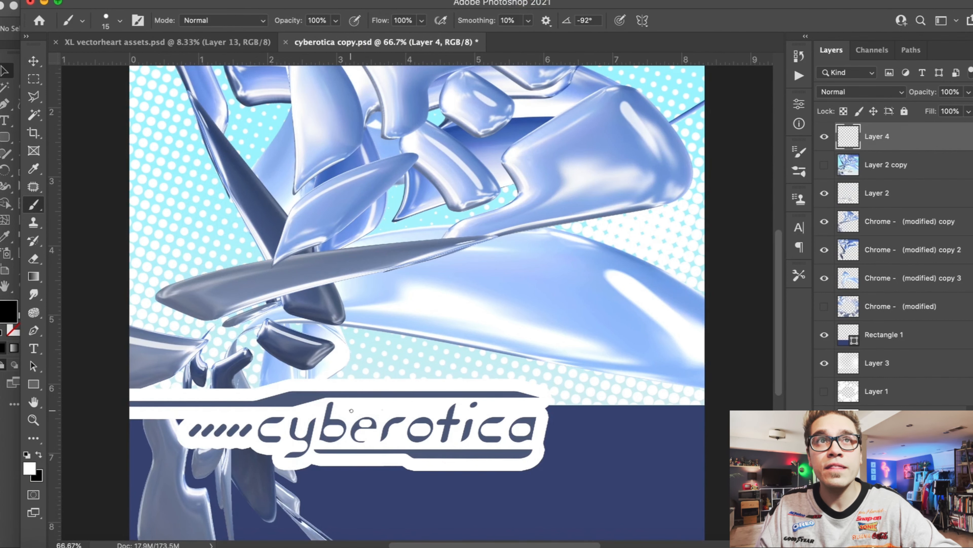
key("super+minus")
key("v")
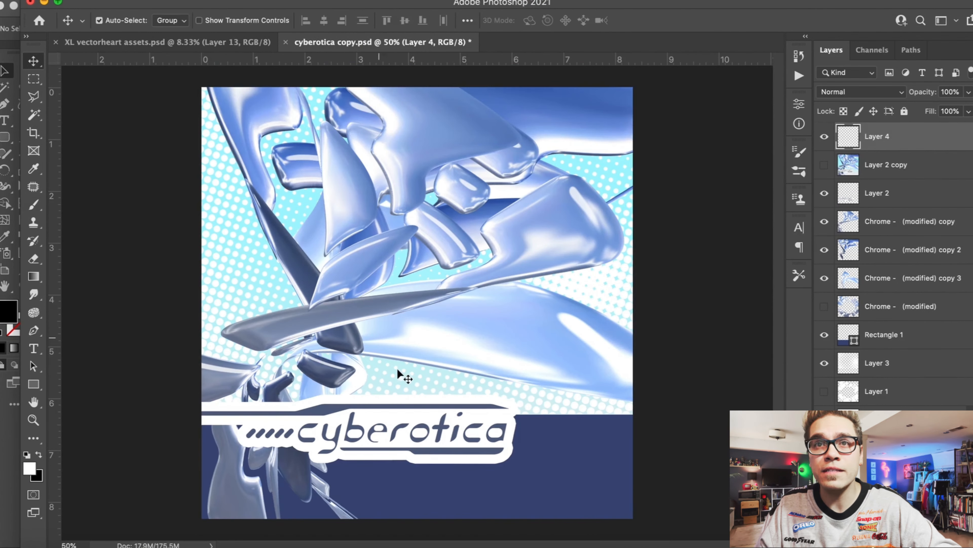
- Switch to y2k fonts 10.ai in Illustrator, copy the segmented ring from the artboard and place the copy below "trance//techno vol 2"
key("super+minus")
left_click(391, 411)
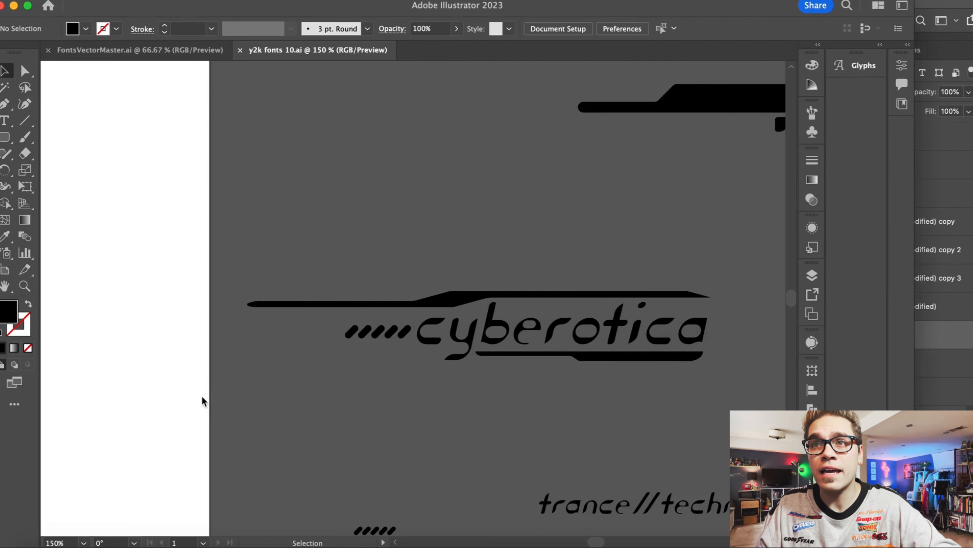
key("super+minus")
key("super+minus")
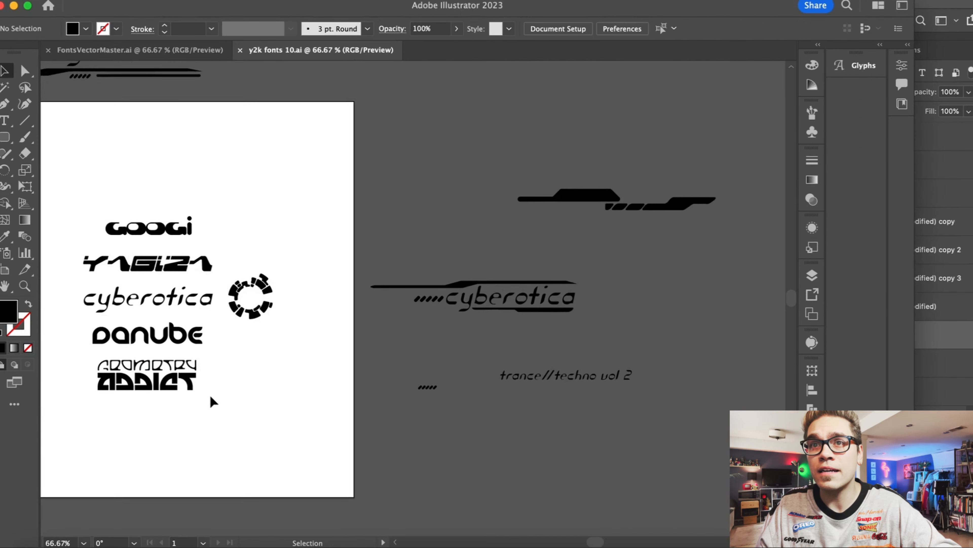
left_click(311, 249)
key("super+c")
left_click(469, 456)
scroll(469, 456, "right", 3)
key("super+v")
key("super+plus")
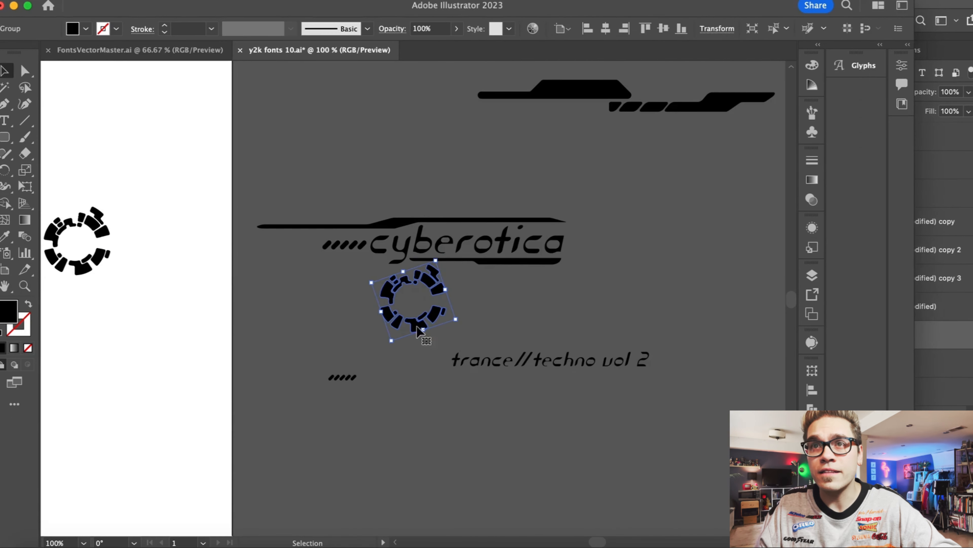
left_click_drag(423, 329, 628, 477)
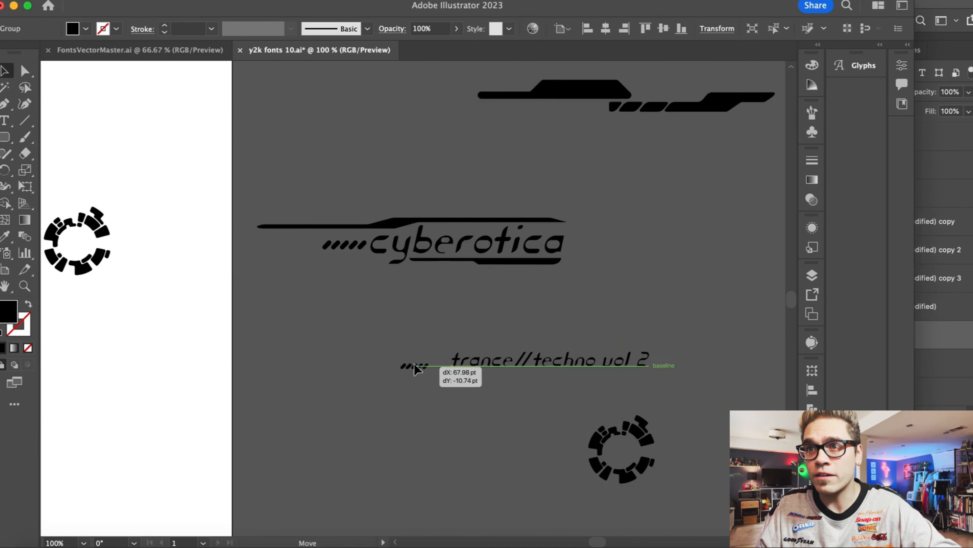
- Place the row of slashes directly in front of "trance//techno vol 2" and move the segmented ring to the left of that line
left_click_drag(432, 361, 431, 358)
left_click(465, 332)
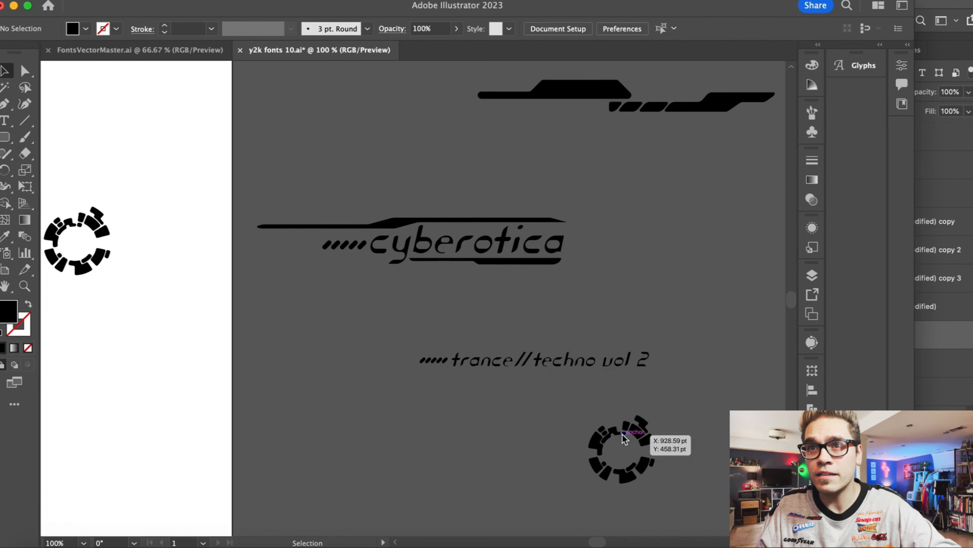
left_click_drag(622, 434, 351, 345)
- Copy the slashed subtitle, switch to cyberotica copy.psd in Photoshop and paste it as pixels near the blue strip's lower right corner
left_click_drag(466, 338, 437, 380)
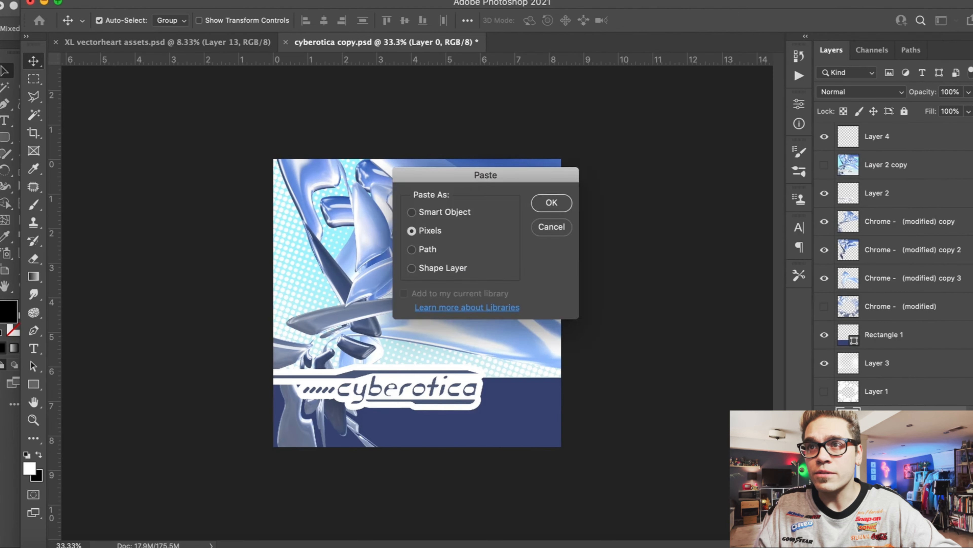
key("Return")
left_click_drag(479, 407, 515, 441)
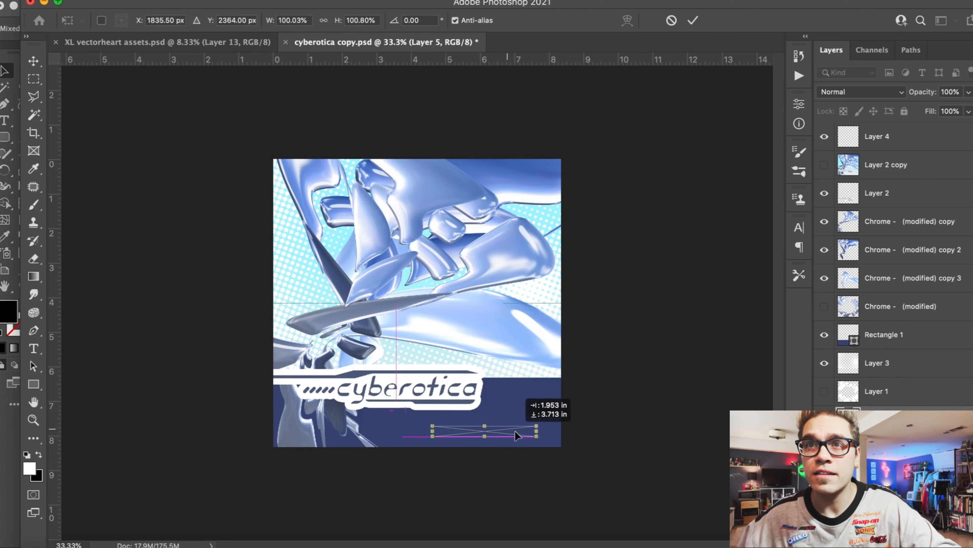
key("Return")
- Give the pasted subtitle layer a white Color Overlay
double_click(912, 419)
left_click(549, 393)
left_click(774, 252)
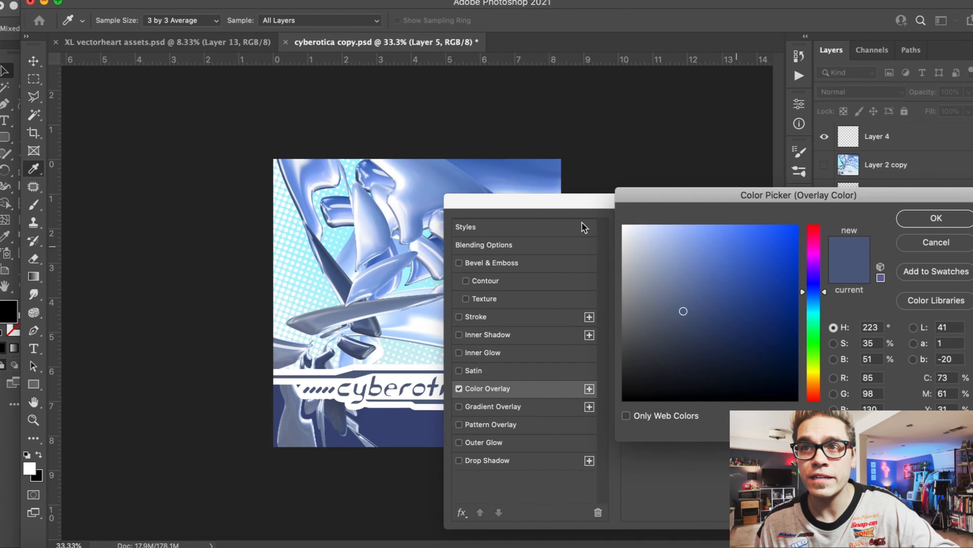
left_click_drag(629, 230, 569, 189)
key("Return")
key("Return")
- Raise the subtitle layer above Rectangle 1 and move the subtitle directly beneath the cyberotica title
key("super+bracketright")
key("super+bracketright")
key("super+bracketright")
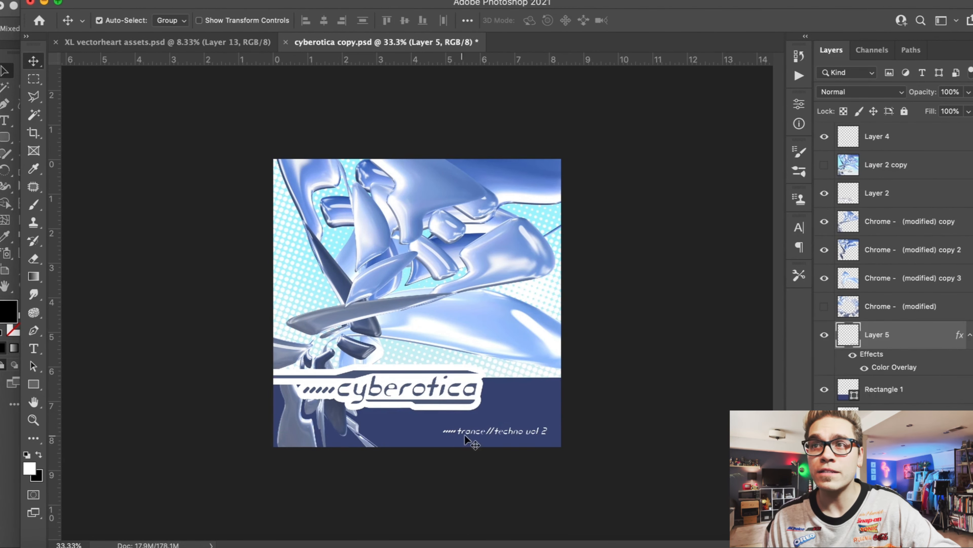
key("super+equal")
left_click_drag(451, 497, 370, 477)
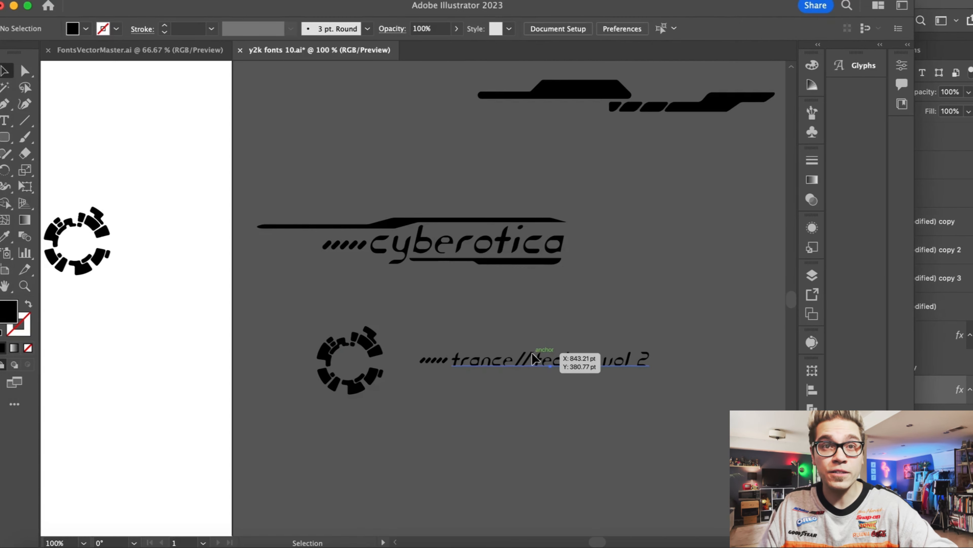
- Switch to y2k fonts 10.ai in Illustrator, duplicate the "trance//techno vol 2" text below the original and set its font size to 9 pt
key("super+v")
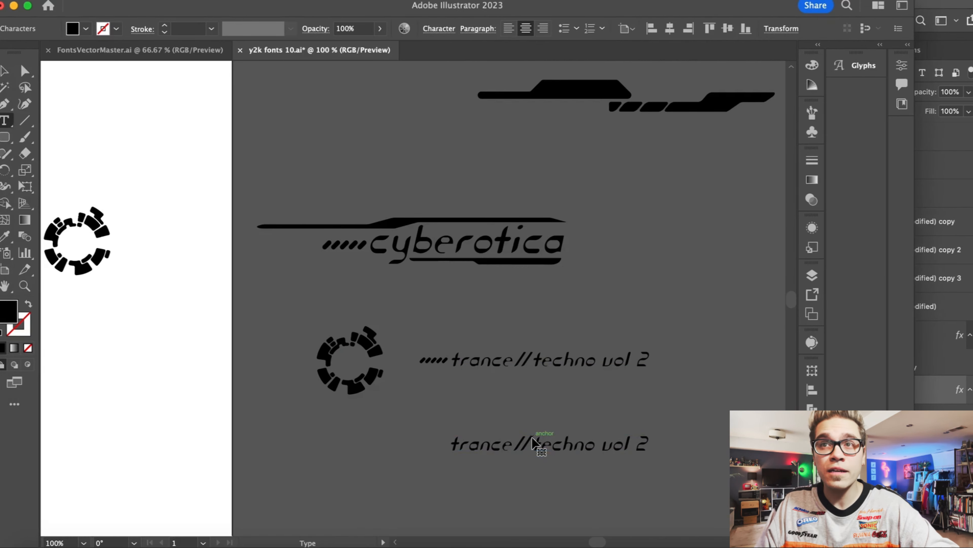
key("super+a")
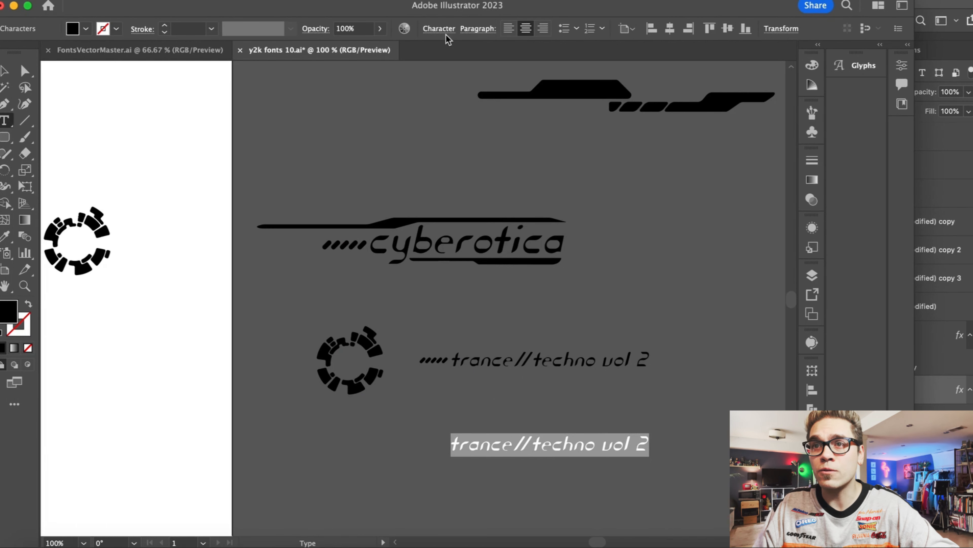
left_click(441, 29)
left_click(313, 97)
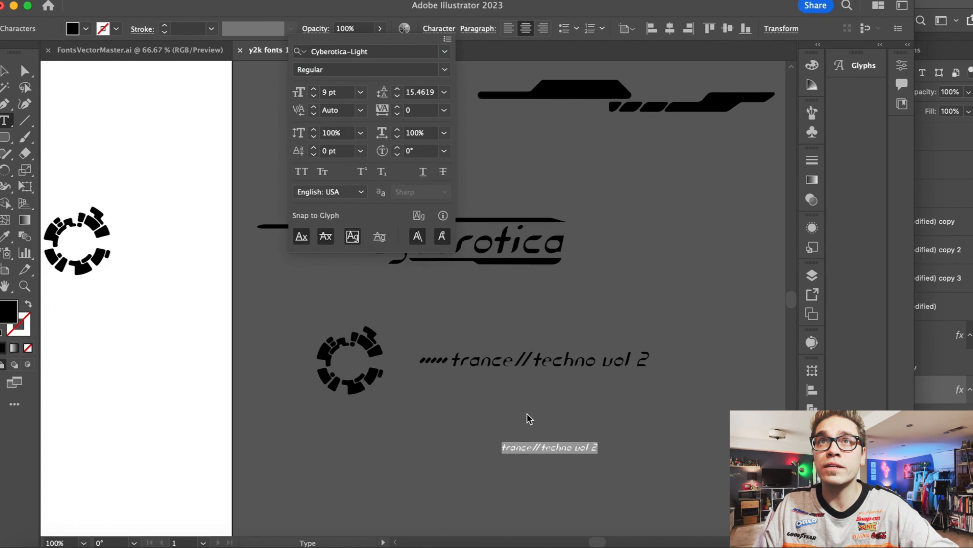
- Replace the small duplicate's text with "techhouse.com" and "1997" on a second line
left_click(540, 448)
key("super+=")
key("super+=")
key("super+=")
type("techhouse.com")
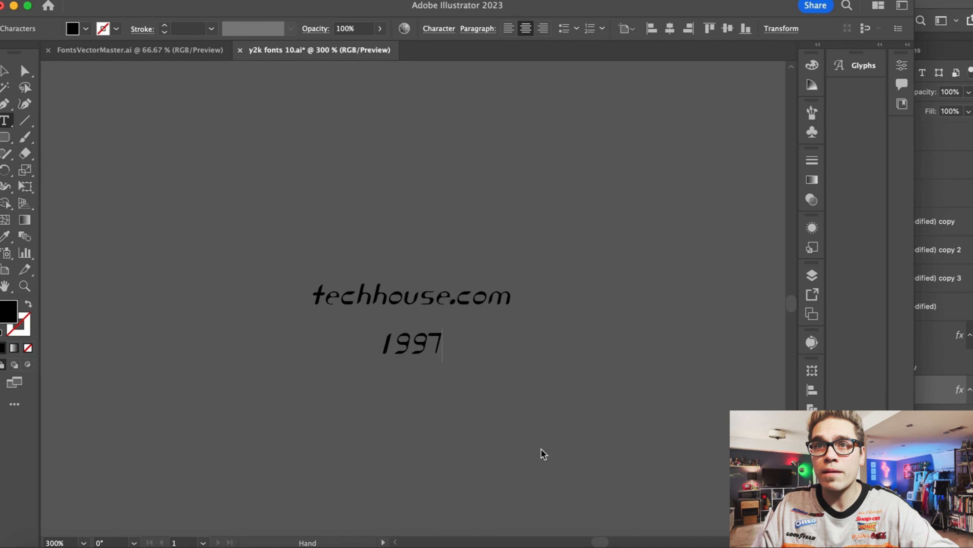
- Rework the small text into the single line "techhouse.com // 1997 ©"
type("åß∂ƒ©˙∆")
key("BackSpace")
key("BackSpace")
key("Left")
key("BackSpace")
key("BackSpace")
key("BackSpace")
key("BackSpace")
key("BackSpace")
key("BackSpace")
key("BackSpace")
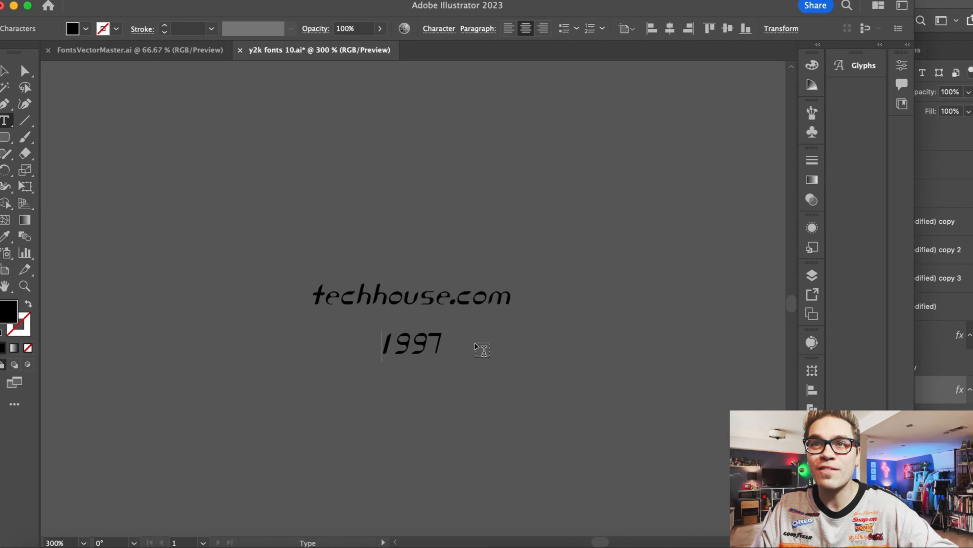
key("BackSpace")
type("//©")
key("BackSpace")
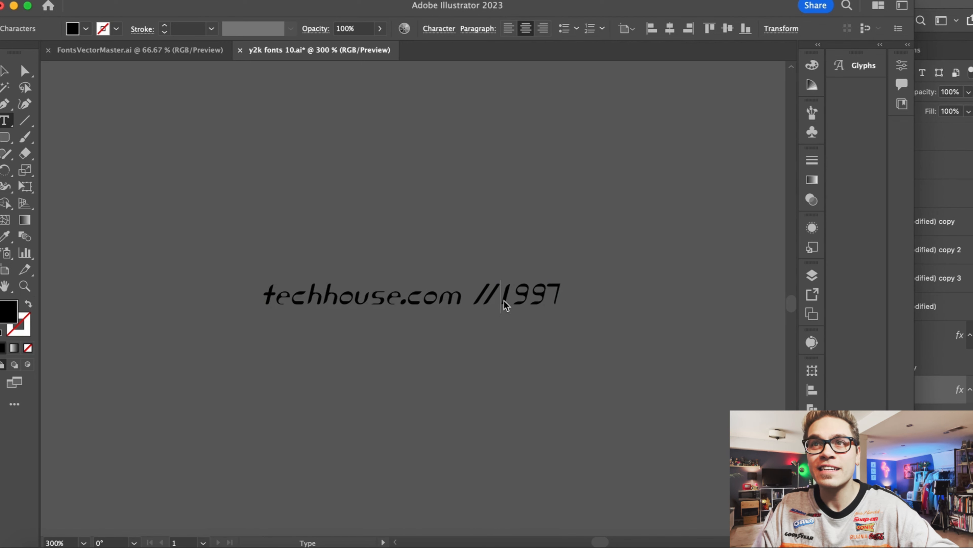
key("End")
type("©")
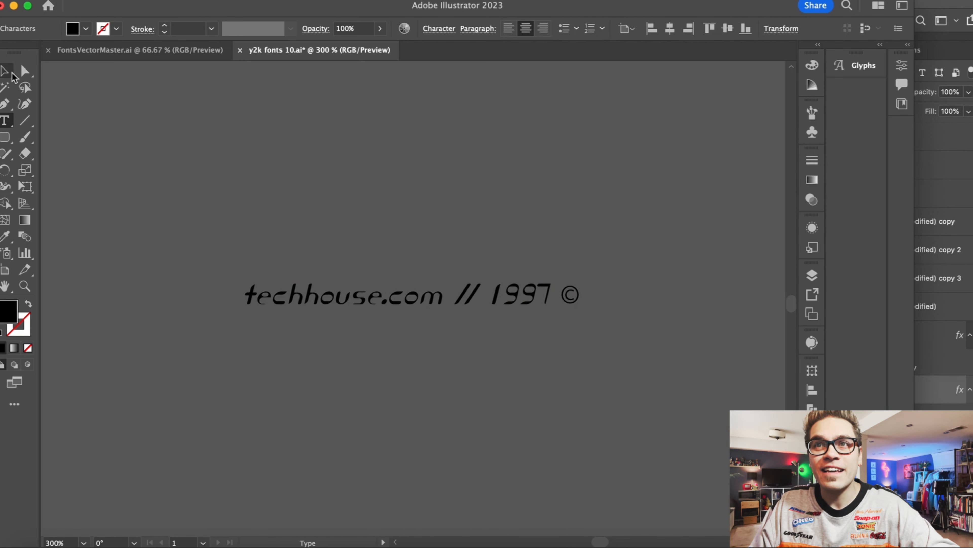
left_click(12, 72)
left_click(228, 159)
- Switch to FontsVectorMaster.ai and copy the block of horizontal stripes with decreasing thickness
key("super+minus")
key("super+minus")
key("super+minus")
key("super+minus")
key("super+minus")
scroll(200, 292, "up", 6)
scroll(199, 292, "left", 12)
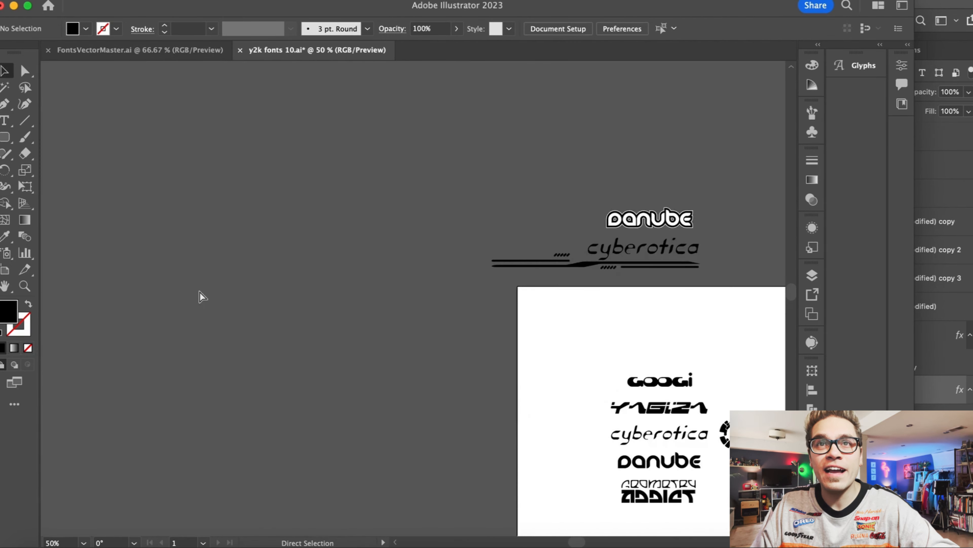
key("super+minus")
scroll(199, 291, "down", 3)
scroll(199, 290, "right", 3)
key("super+grave")
scroll(279, 326, "left", 3)
scroll(269, 326, "up", 7)
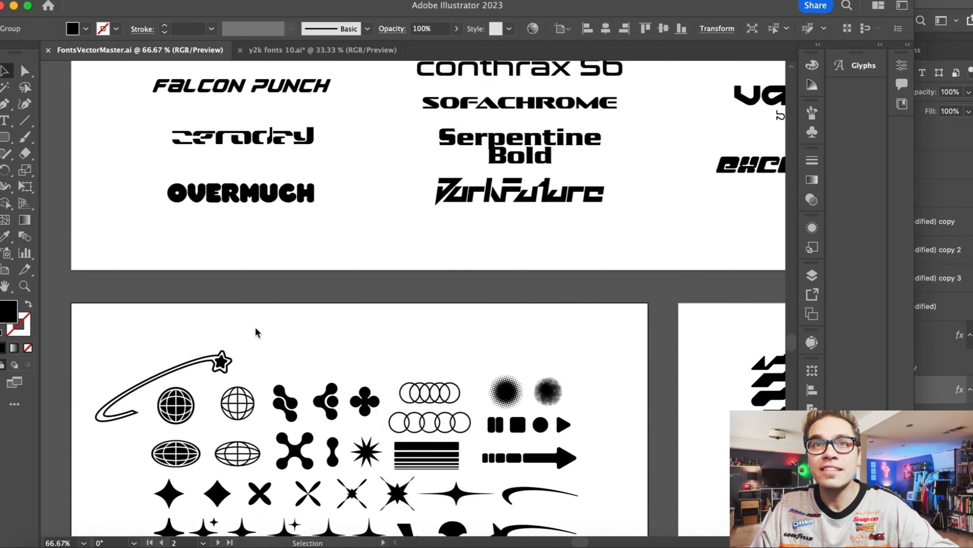
scroll(255, 327, "down", 8)
scroll(255, 327, "right", 11)
left_click(268, 346)
key("super+minus")
key("super+minus")
scroll(266, 331, "left", 4)
scroll(266, 331, "down", 1)
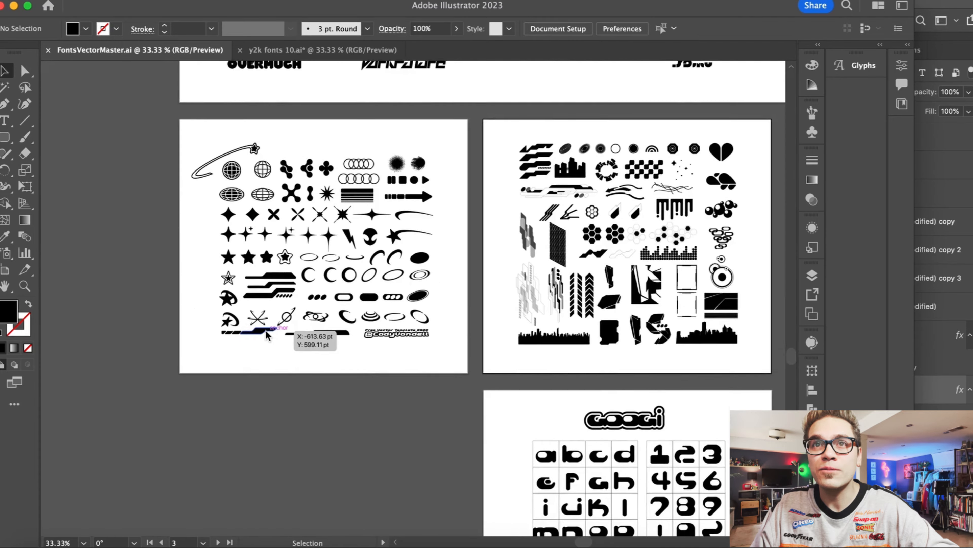
scroll(267, 334, "up", 4)
scroll(267, 333, "left", 1)
left_click(364, 305)
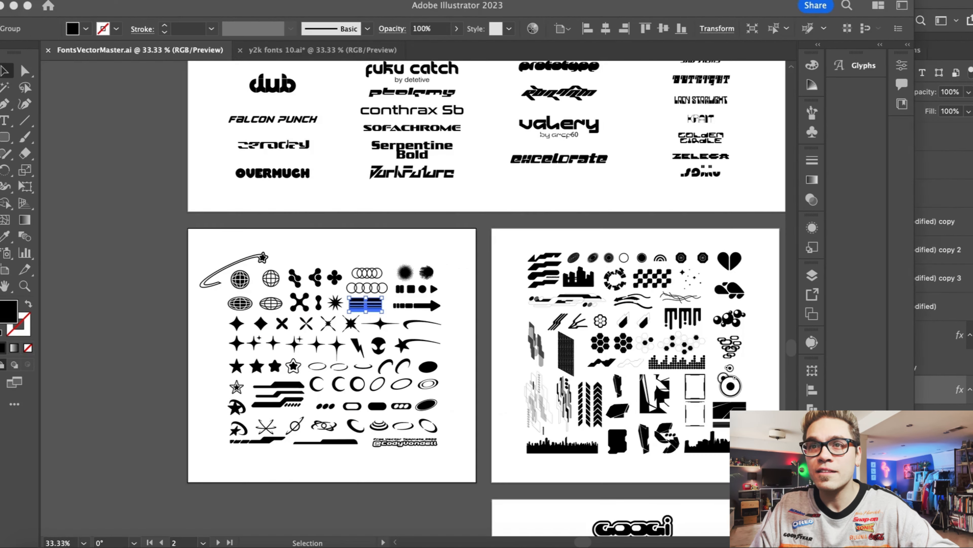
key("super+c")
- Return to y2k fonts 10.ai, paste the striped block and place it just beneath "techhouse.com // 1997 ©"
key("ctrl+Tab")
key("super+plus")
key("super+plus")
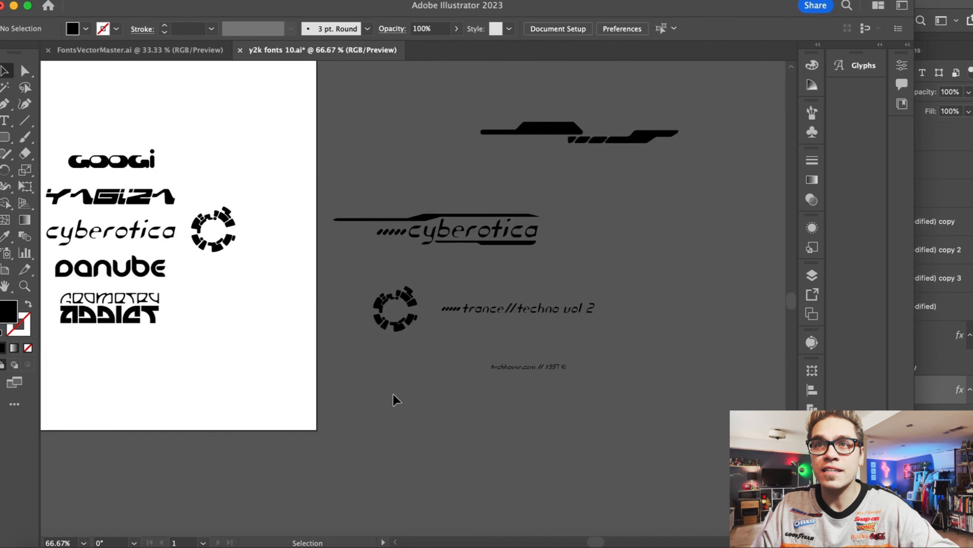
key("super+plus")
key("super+plus")
key("super+v")
left_click_drag(377, 275, 358, 380)
left_click_drag(384, 435, 385, 421)
- Fit the stripes and text line to the same width and move the segmented ring directly above them
left_click_drag(288, 335, 449, 443)
left_click_drag(302, 355, 368, 440)
left_click(363, 404)
left_click_drag(120, 252, 446, 398)
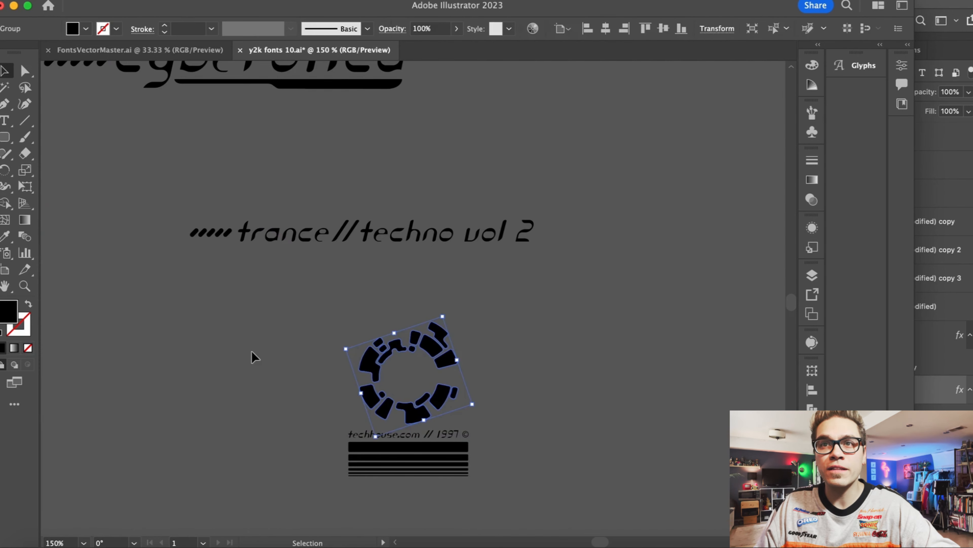
left_click(253, 355)
- Draw a rounded rectangle around the ring, text line and stripes, with a 1 pt black stroke and no fill
left_click(6, 138)
left_click_drag(341, 481, 487, 315)
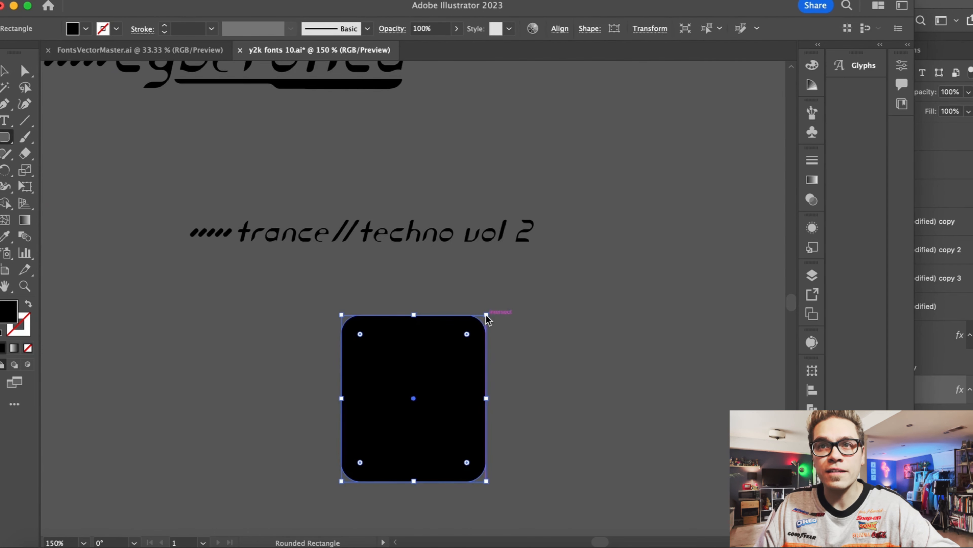
left_click(116, 28)
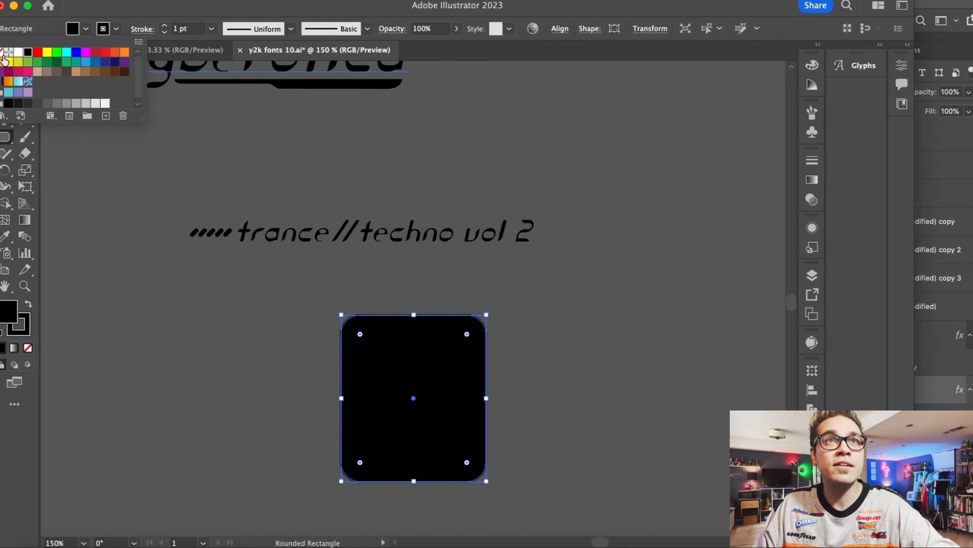
left_click(3, 53)
left_click(3, 71)
- Center the frame, ring, text line and stripes horizontally on one another and undo the additional vertical centering
left_click_drag(291, 309, 512, 498)
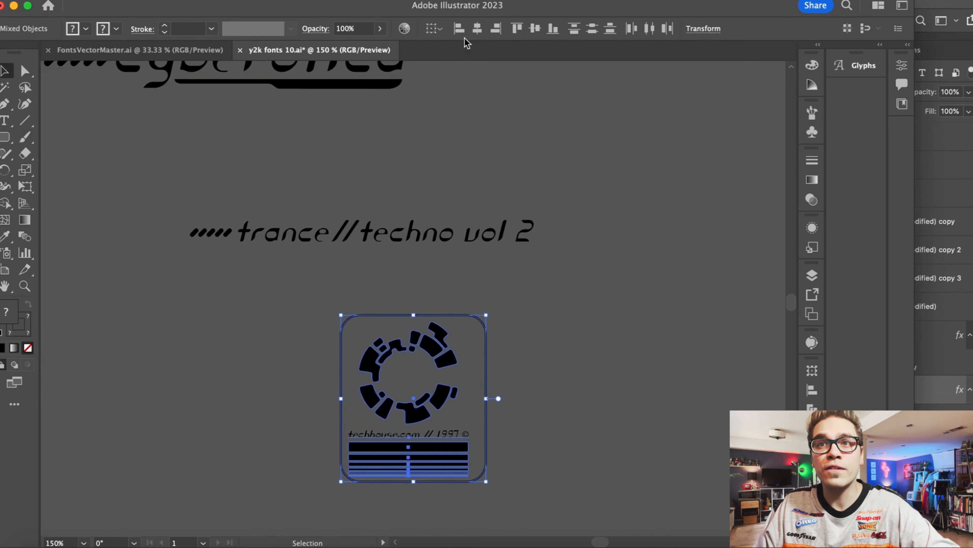
left_click(477, 28)
left_click(534, 29)
key("super+z")
left_click(584, 378)
- Reduce the frame's corner rounding and narrow it evenly on both sides to fit closely around the emblem
key("super+equal")
scroll(584, 378, "down", 3)
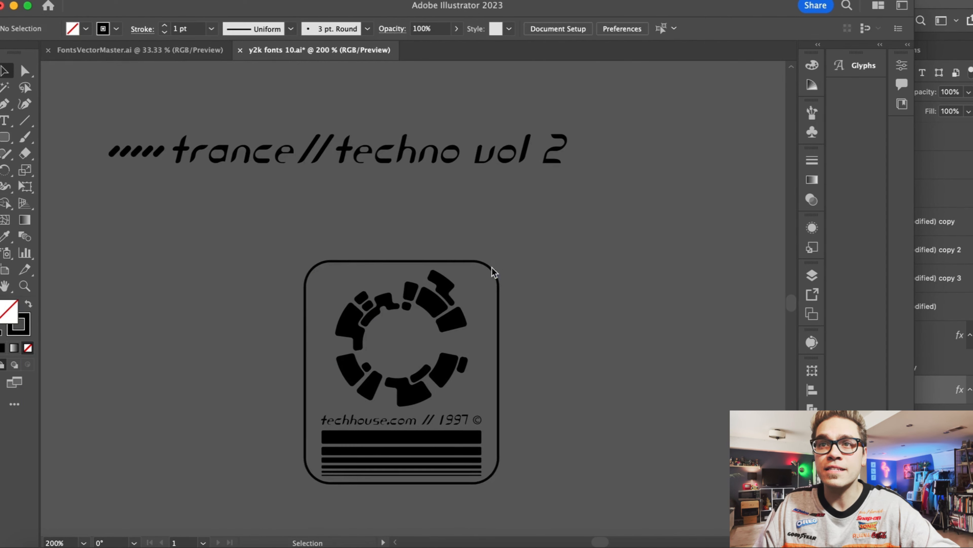
left_click(492, 268)
left_click_drag(472, 287, 477, 283)
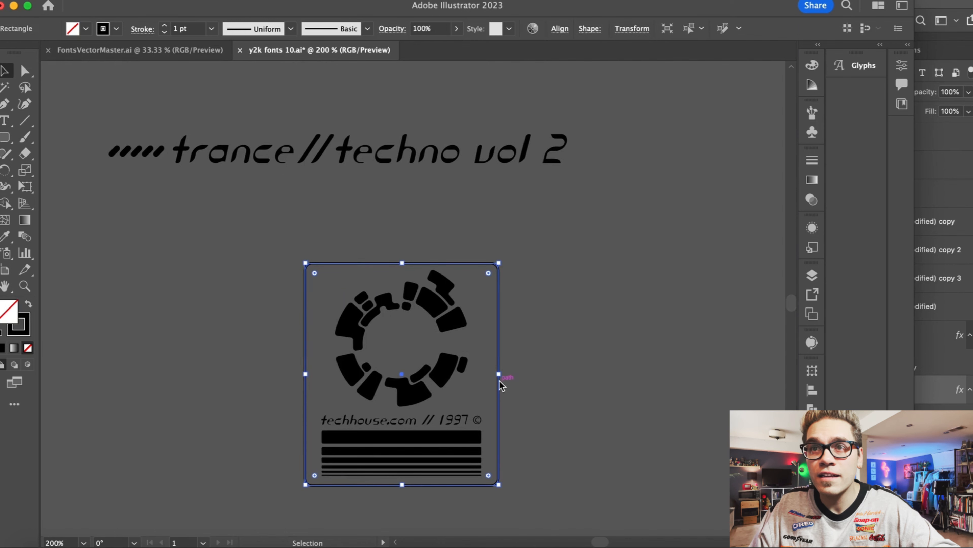
left_click_drag(500, 380, 490, 379)
left_click(549, 381)
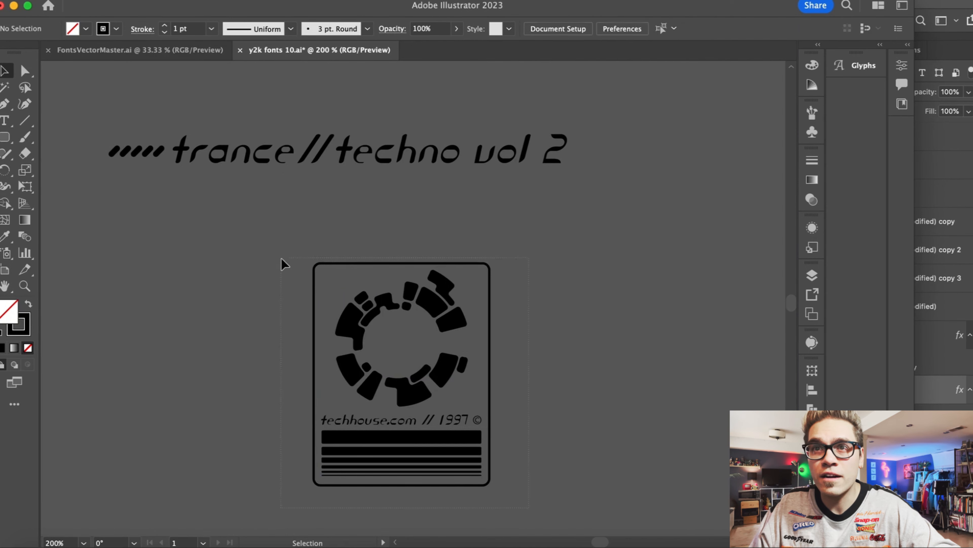
- Copy the whole framed emblem, switch to Photoshop and paste it into the blue strip's lower right corner
left_click_drag(282, 260, 498, 495)
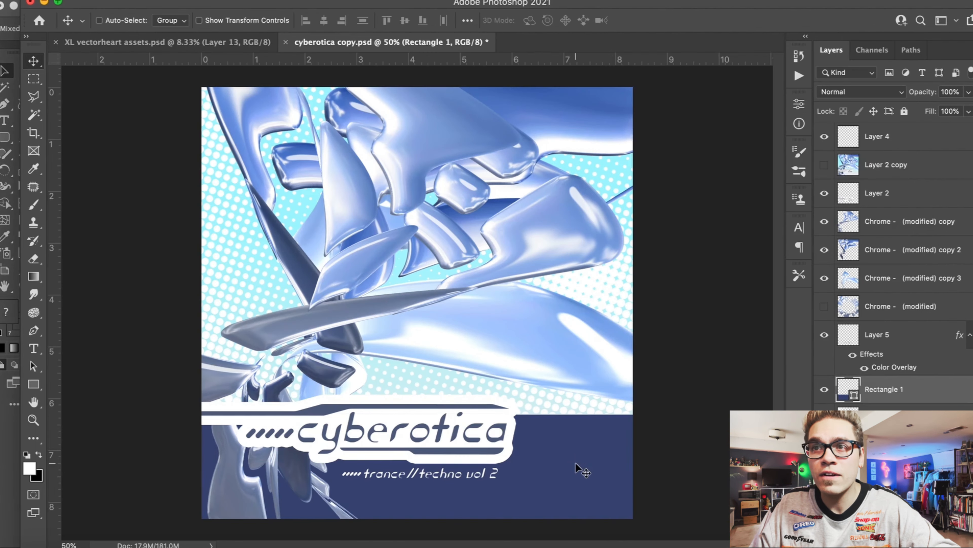
key("super+t")
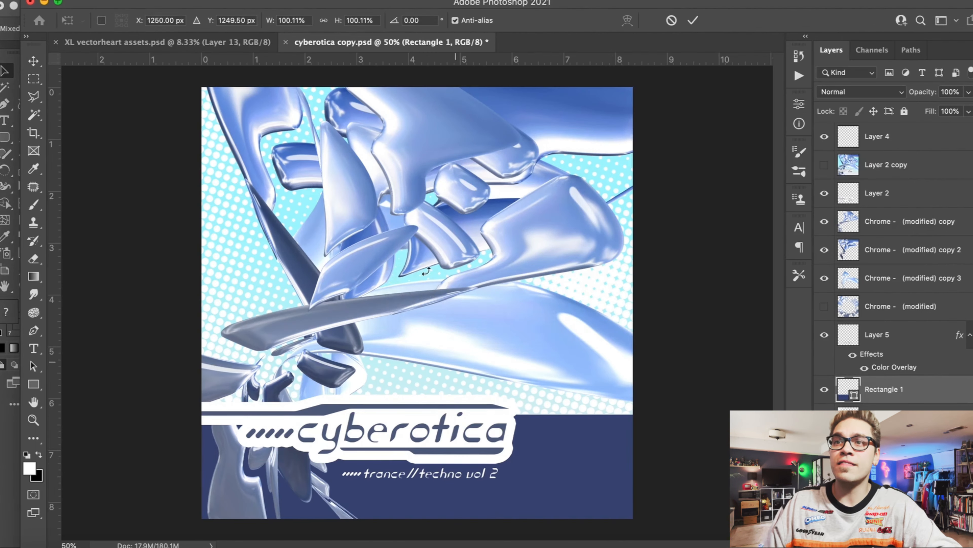
left_click_drag(521, 386, 588, 448)
key("Return")
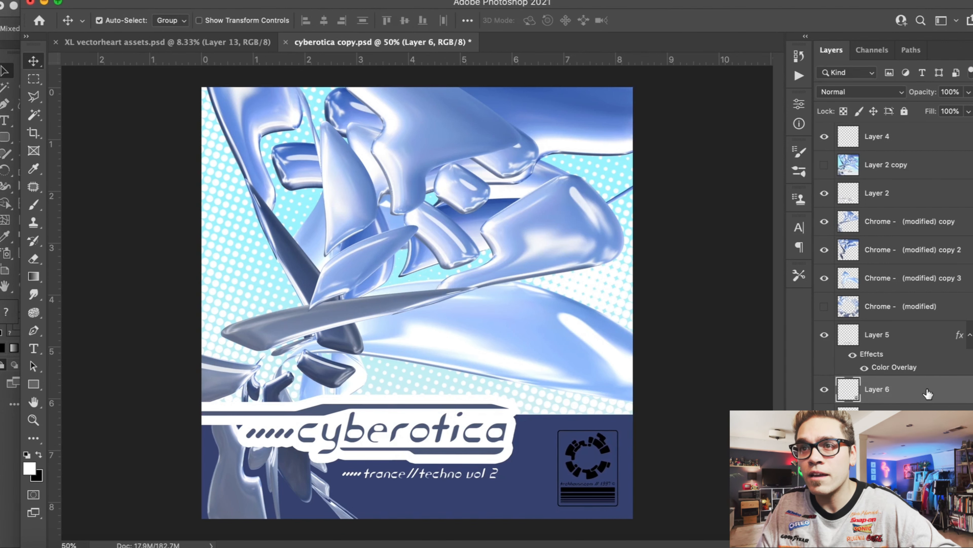
- Give the pasted emblem layer a white Color Overlay
double_click(927, 392)
left_click(520, 389)
key("Return")
- Duplicate the artwork layers up to Layer 2, merge the copies into one layer and duplicate the merged layer
scroll(882, 399, "down", 2)
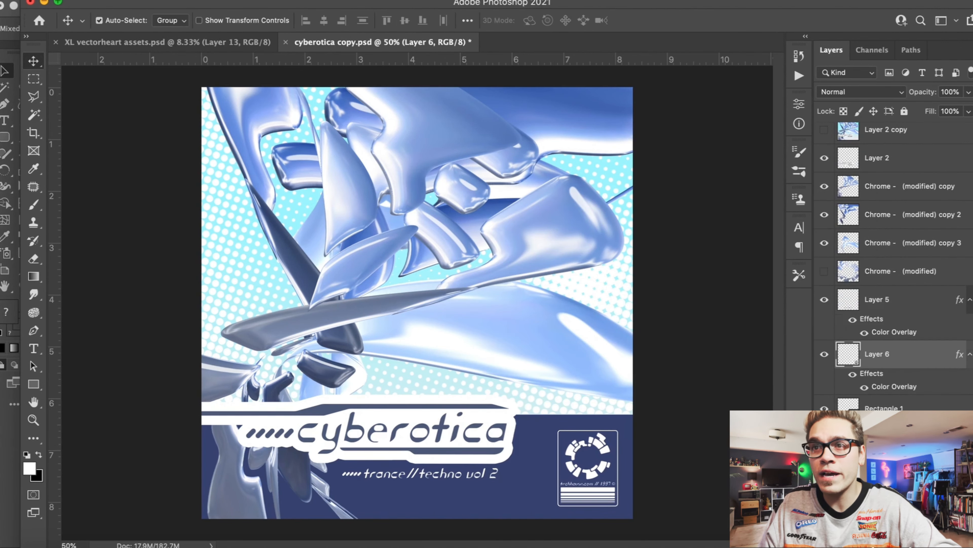
left_click(881, 437)
scroll(903, 168, "up", 2)
left_click(903, 194, "shift")
key("super+j")
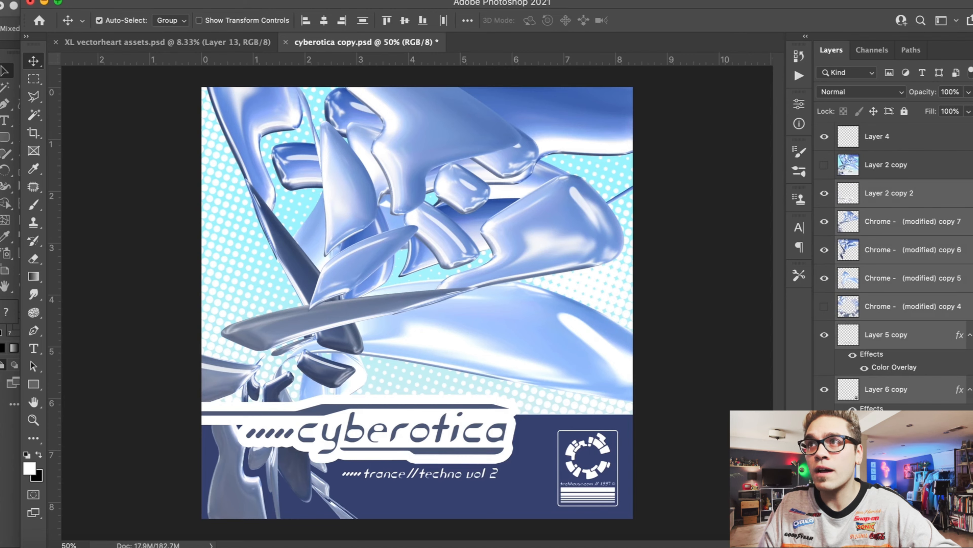
left_click(194, 0)
left_click(244, 491)
key("super+j")
- Apply Color Halftone to the upper merged copy and set its opacity to 35%
left_click(306, 1)
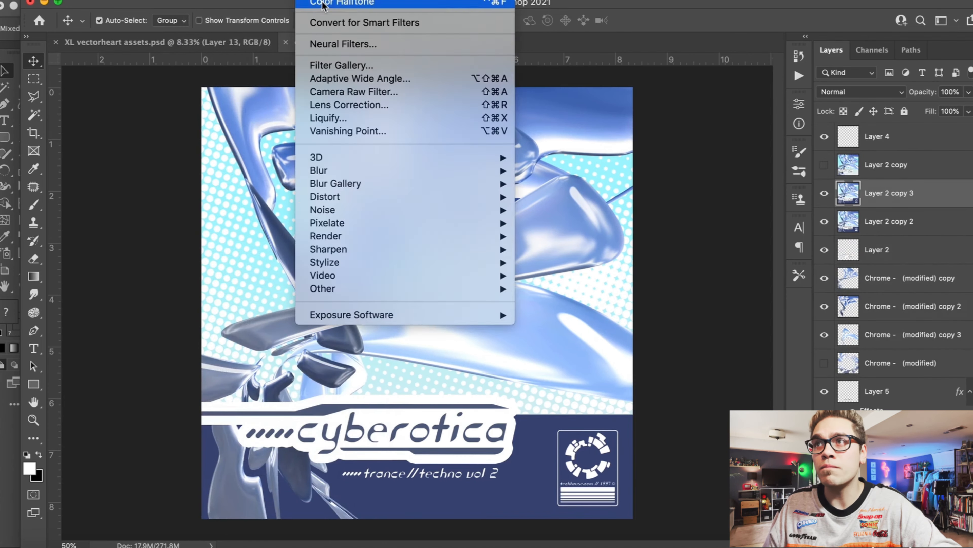
left_click(324, 3)
double_click(933, 197)
type("50")
key("Return")
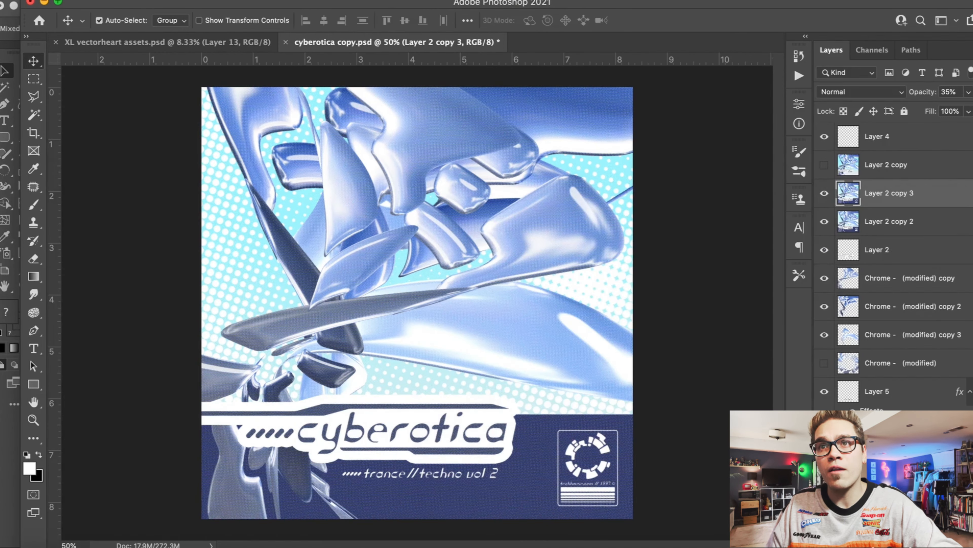
- Examine the cover's halftone texture and details in full-screen view at higher magnification
key("f")
key("f")
key("super+plus")
key("super+plus")
key("super+plus")
scroll(210, 290, "up", 3)
scroll(210, 291, "up", 5)
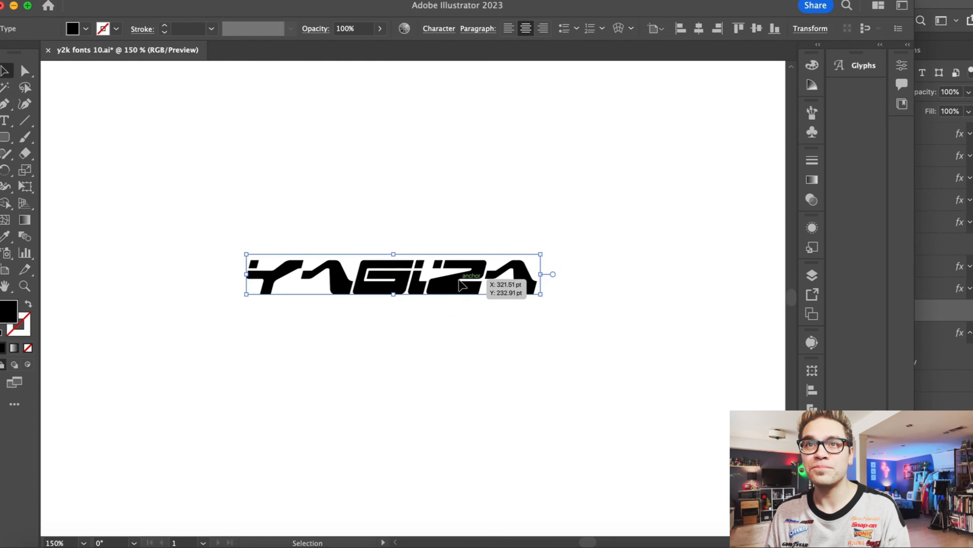
- Switch to y2k fonts 10.ai in Illustrator, duplicate the YAGIZA text below the original and convert the duplicate to outlines
left_click_drag(491, 278, 451, 370)
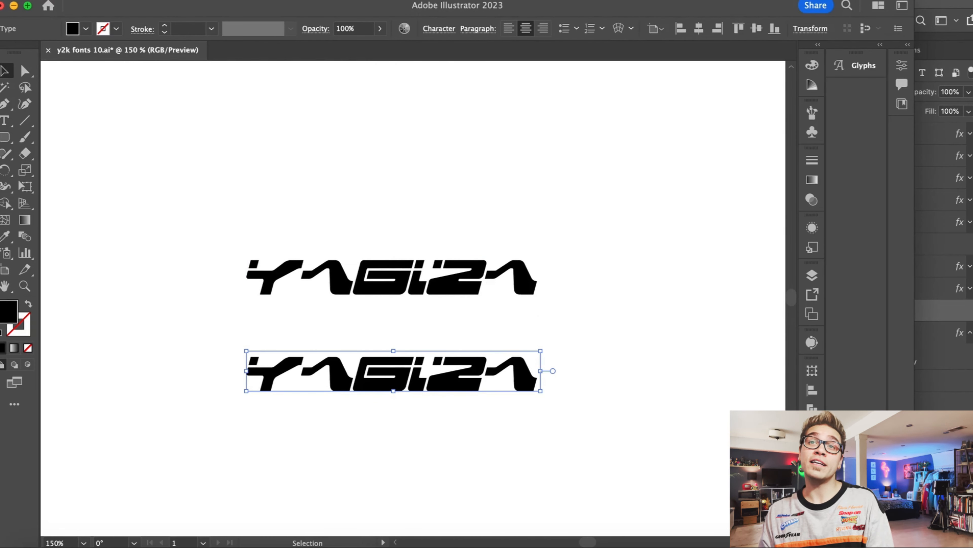
left_click(199, 2)
left_click(220, 210)
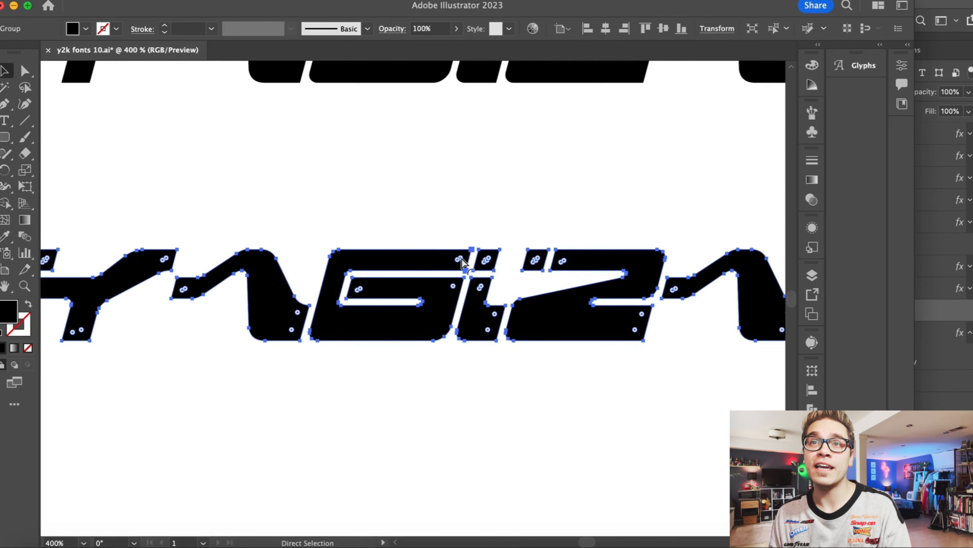
- Round all corners of the outlined YAGIZA lettering and duplicate the rounded version
left_click_drag(461, 258, 441, 273)
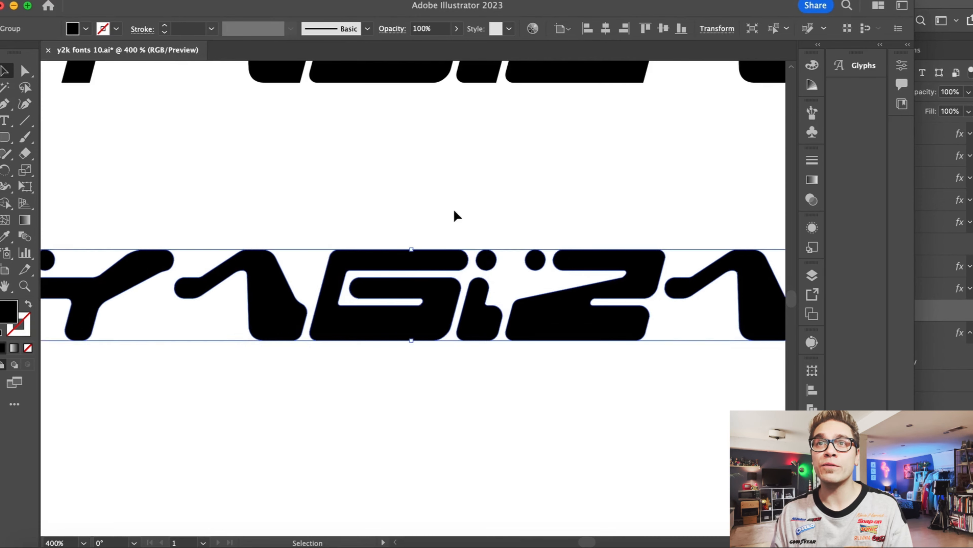
left_click(454, 216)
key("super+minus")
key("super+minus")
key("super+minus")
key("super+equal")
left_click_drag(382, 282, 352, 309)
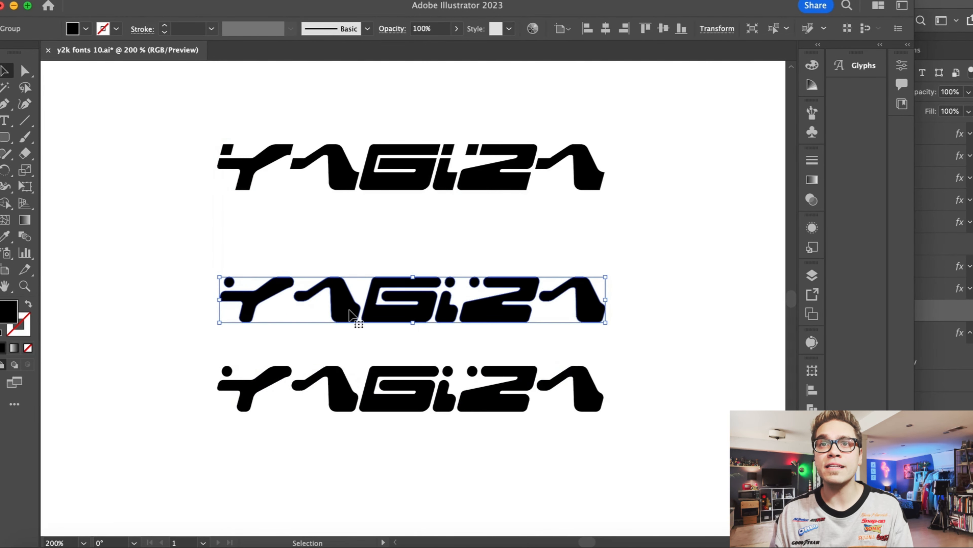
- Open FontsVectorMaster.ai and copy the sheet of stars, globes, crescents, rings and tech bars
left_click(91, 1)
mouse_move(161, 40)
left_click(311, 68)
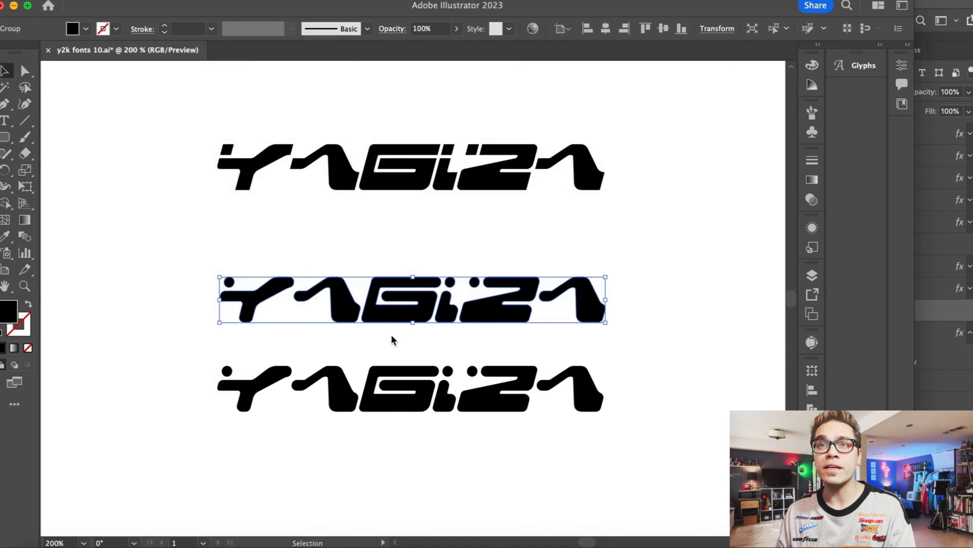
scroll(345, 356, "down", 10)
scroll(347, 357, "right", 5)
key("super+equal")
key("super+equal")
scroll(345, 356, "down", 3)
scroll(345, 355, "left", 2)
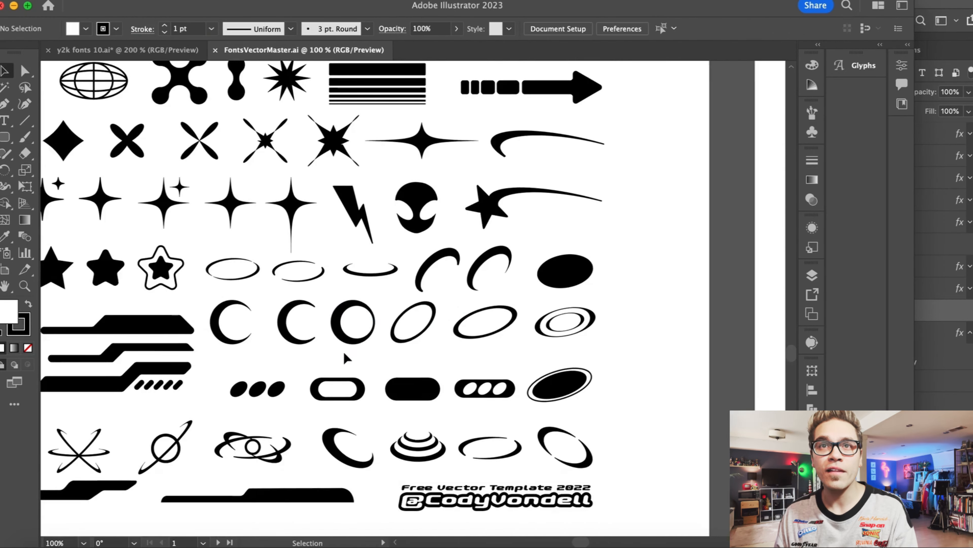
key("super+minus")
key("super+minus")
left_click_drag(525, 117, 146, 392)
key("super+c")
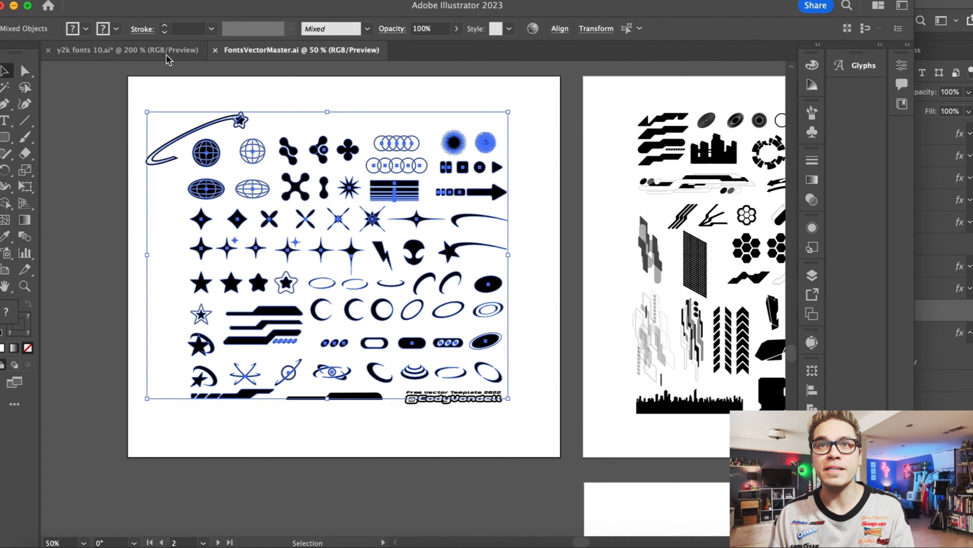
- Paste the copied shapes into y2k fonts 10.ai beside the artboard and remove the original sharp-cornered YAGIZA text
left_click(163, 51)
scroll(286, 225, "left", 10)
key("super+minus")
key("super+v")
key("super+minus")
left_click_drag(450, 249, 303, 226)
left_click(468, 159)
left_click_drag(594, 266, 462, 70)
left_click(476, 107)
key("super+equal")
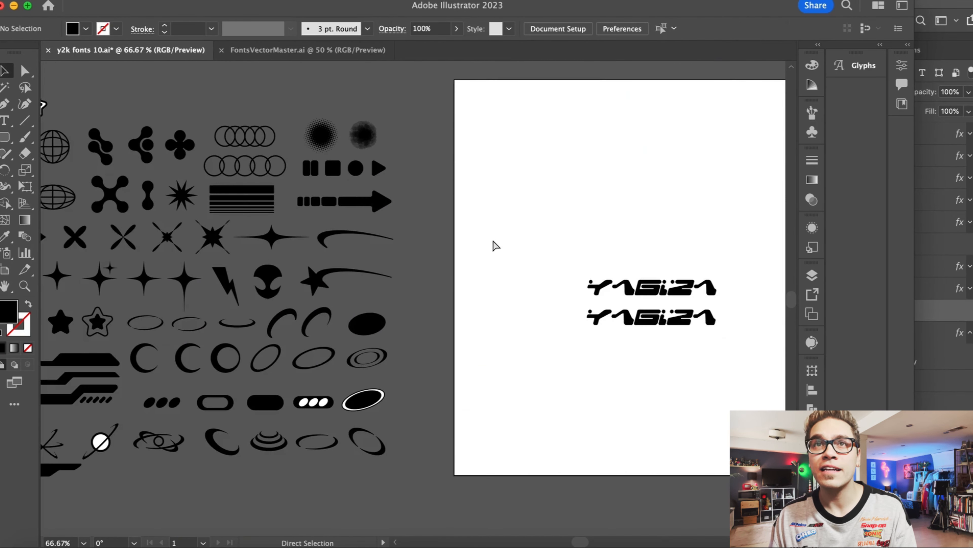
- Give the upper YAGIZA lettering a black stroke thick enough to merge its letters into one silhouette
left_click(652, 287)
left_click(164, 26)
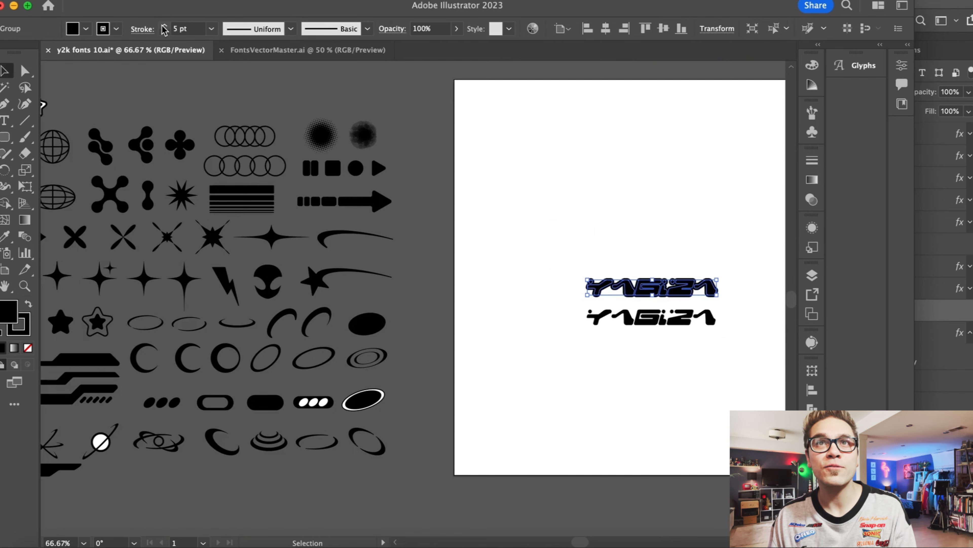
key("super+equal")
key("super+equal")
key("super+equal")
- Cut and repaste the unstroked YAGIZA lettering, fill it white and place it slightly offset over the thick black silhouette
left_click(533, 367)
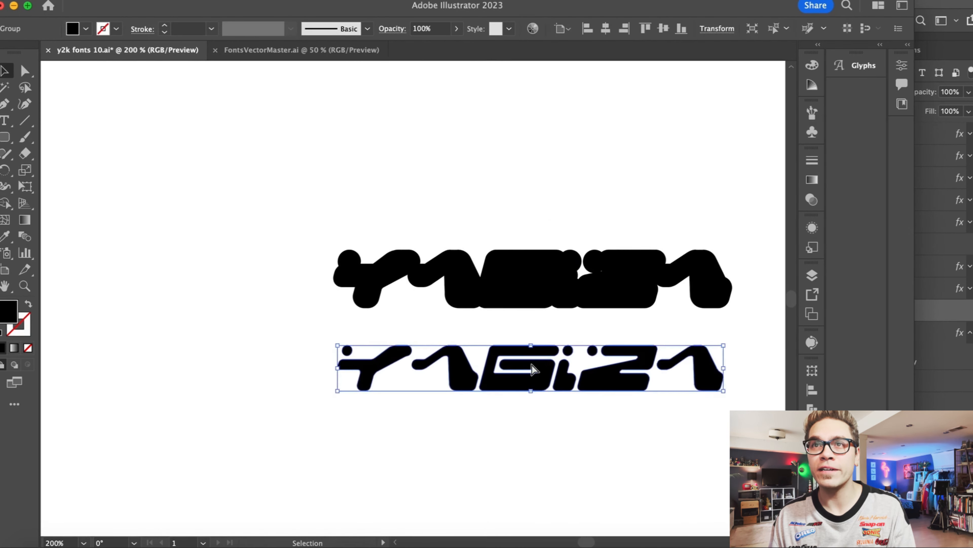
key("super+x")
key("super+v")
left_click(86, 28)
left_click(16, 51)
left_click(279, 157)
scroll(310, 215, "right", 4)
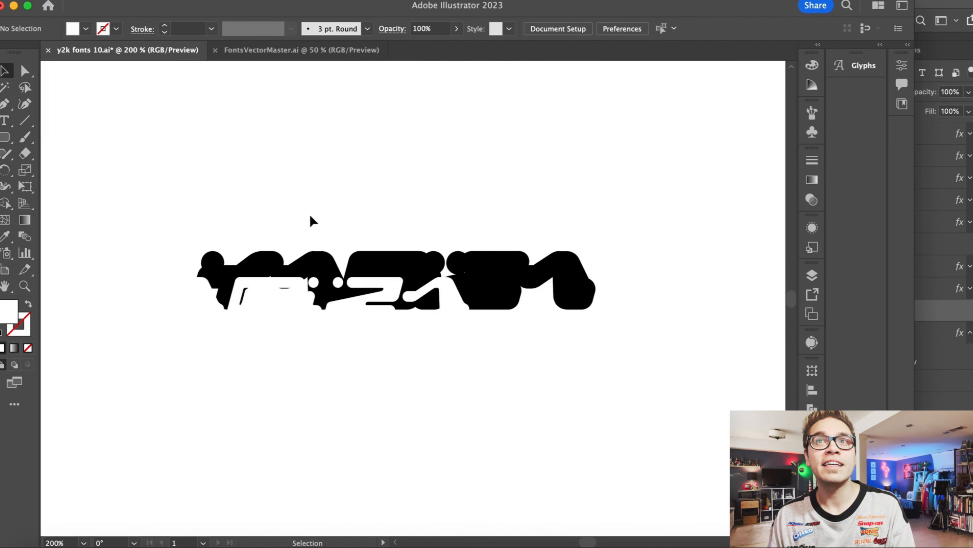
left_click_drag(301, 307, 420, 283)
left_click(342, 161)
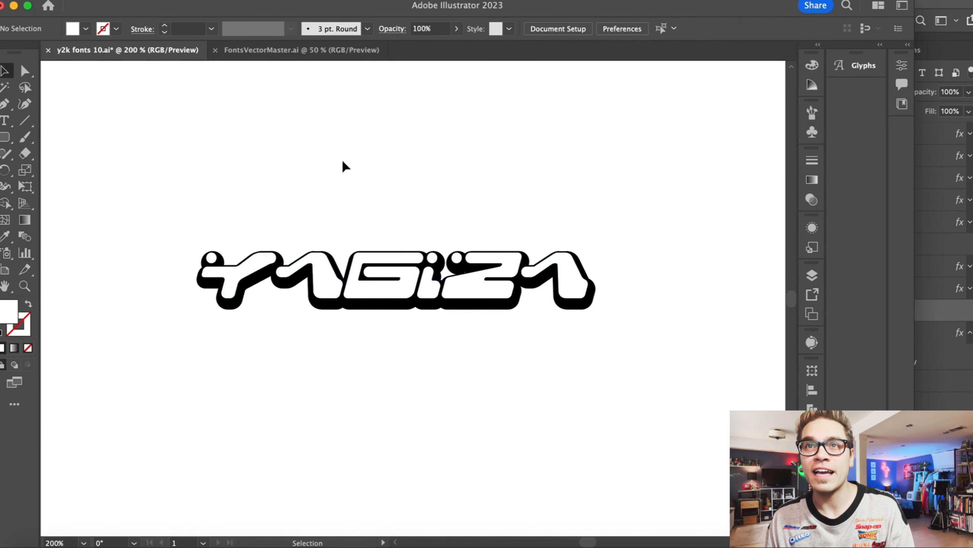
- Examine the white lettering against its black outline at higher magnification
key("super+equal")
key("super+equal")
key("super+equal")
key("super+equal")
left_click_drag(327, 149, 323, 148)
key("super+minus")
key("super+minus")
key("super+minus")
key("super+minus")
key("super+minus")
key("super+minus")
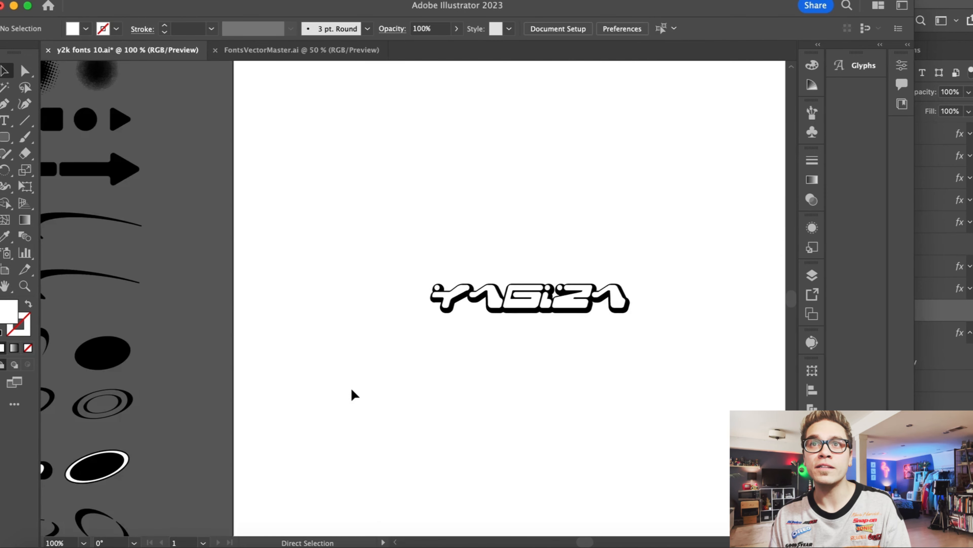
- Copy the solid black crescent from the shape sheet and paste it onto the artboard near the lettering
scroll(351, 389, "left", 8)
key("super+minus")
scroll(351, 389, "down", 2)
key("a")
left_click(324, 398)
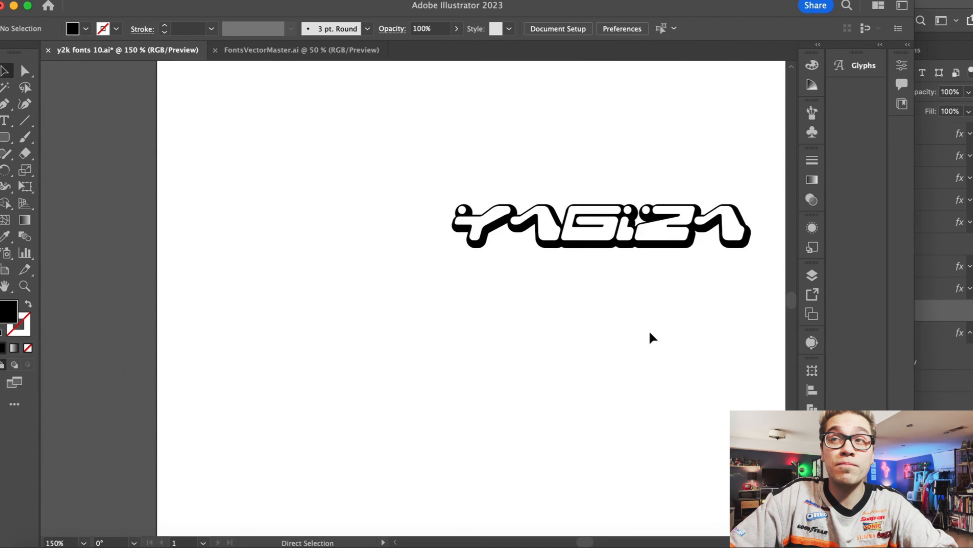
scroll(650, 333, "left", 3)
key("super+v")
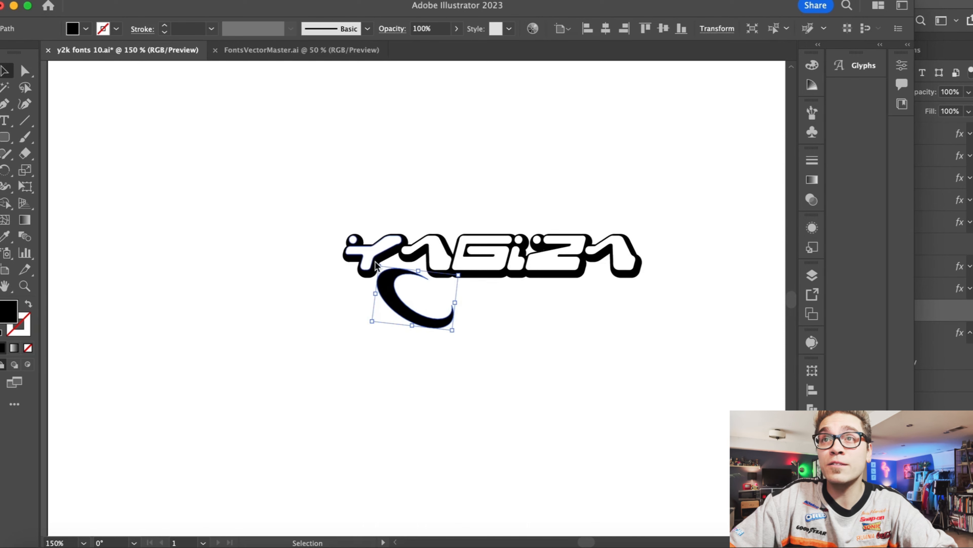
- Enlarge the crescent, wrap it around the Y and send it behind the lettering
left_click_drag(378, 267, 372, 235)
key("super+shift+[")
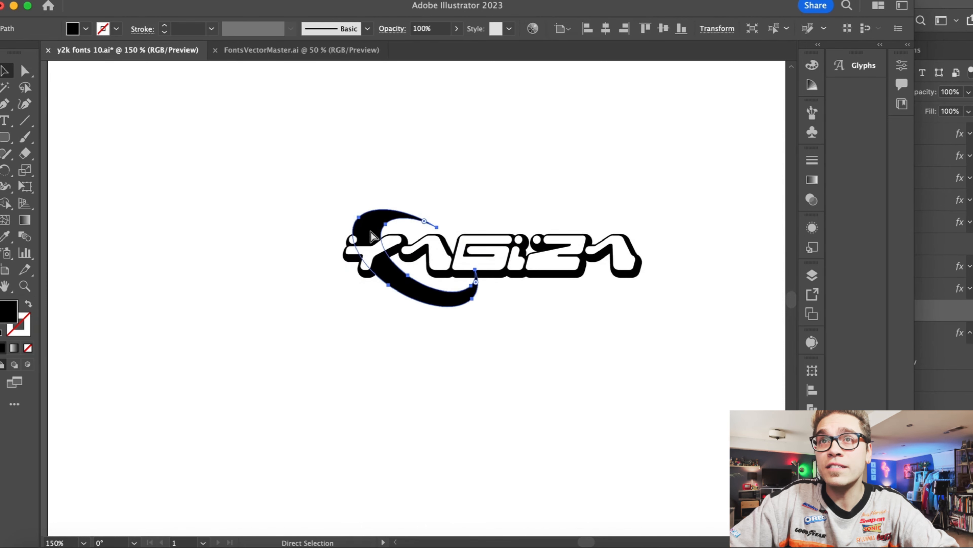
left_click(287, 185)
left_click_drag(352, 200, 282, 203)
key("super+=")
key("super+=")
left_click_drag(238, 177, 233, 184)
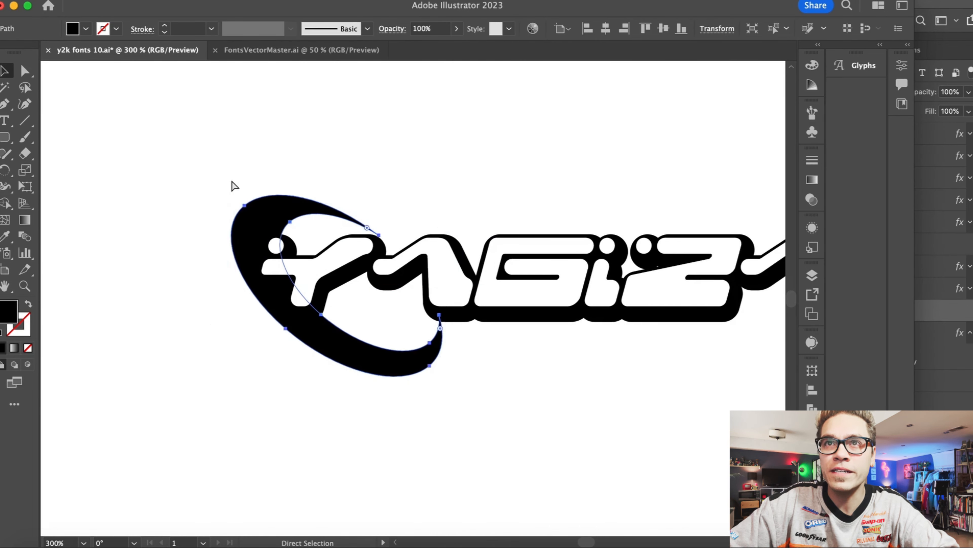
key("super+=")
left_click(158, 276)
key("super+minus")
key("super+minus")
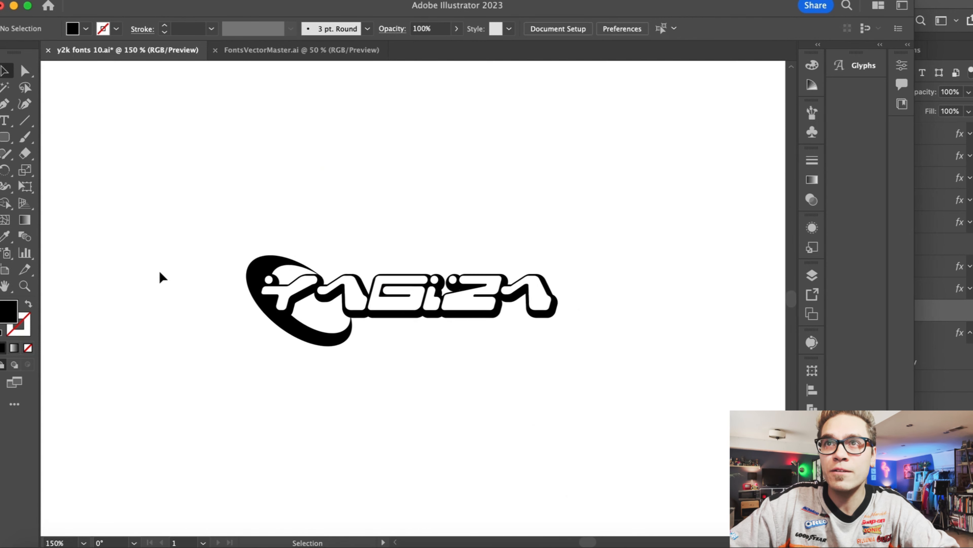
- Rotate and reposition the crescent so it curves behind the Y and the first A
left_click_drag(209, 258, 268, 262)
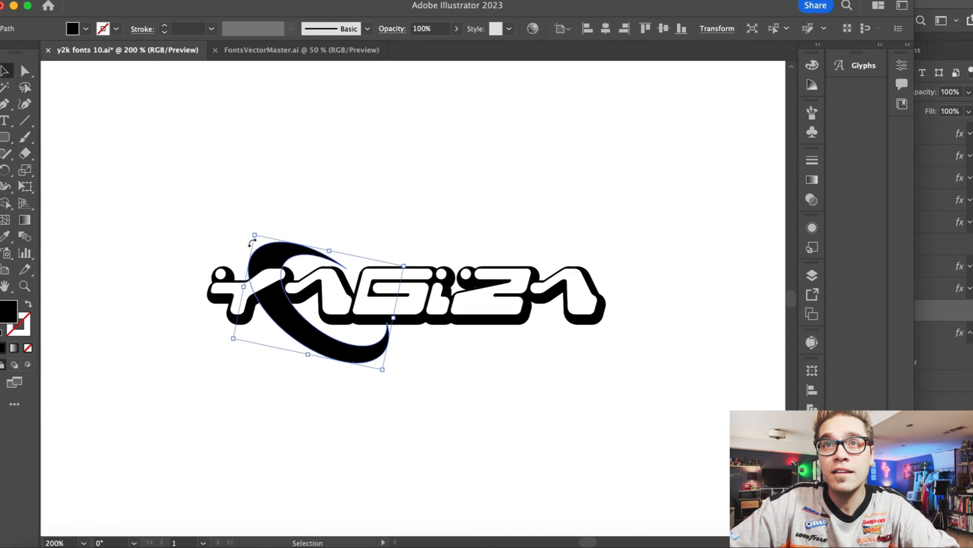
left_click_drag(331, 250, 328, 259)
left_click(317, 209)
left_click_drag(260, 256, 249, 261)
key("super+minus")
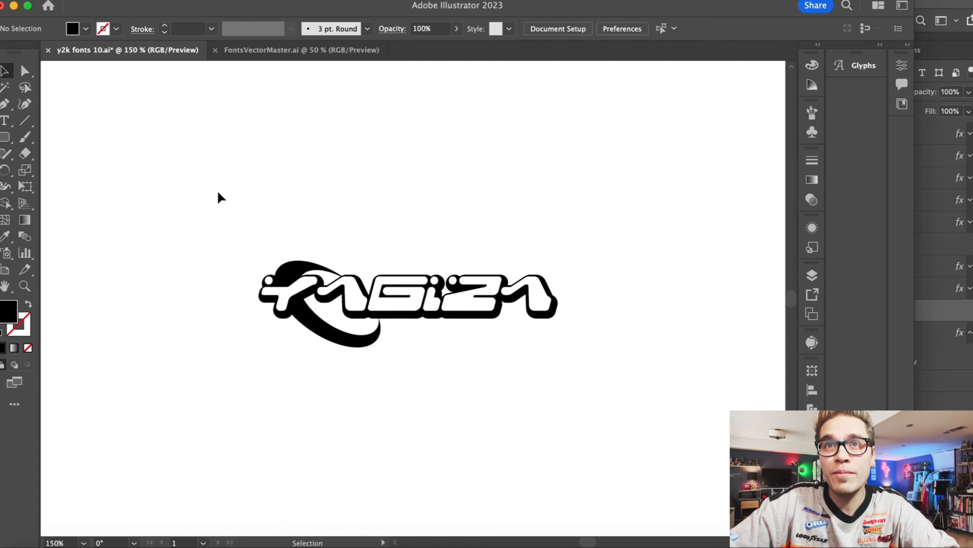
- Copy the uppermost solid tech bar and the lowest segmented tech bar from the shape sheet
scroll(245, 220, "left", 3)
key("super+minus")
scroll(247, 220, "left", 10)
scroll(248, 220, "left", 6)
scroll(250, 218, "down", 3)
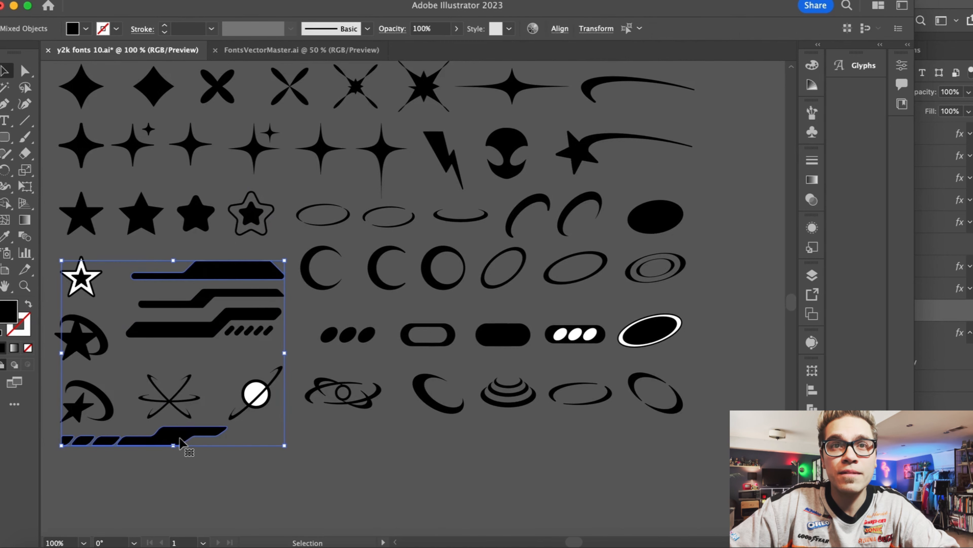
key("super+c")
- Paste both tech bars onto the artboard and place the segmented one along the underside of the lettering
left_click(273, 473)
scroll(273, 474, "right", 10)
key("super+plus")
scroll(274, 476, "right", 12)
key("super+v")
left_click(571, 272)
left_click_drag(431, 468, 400, 273)
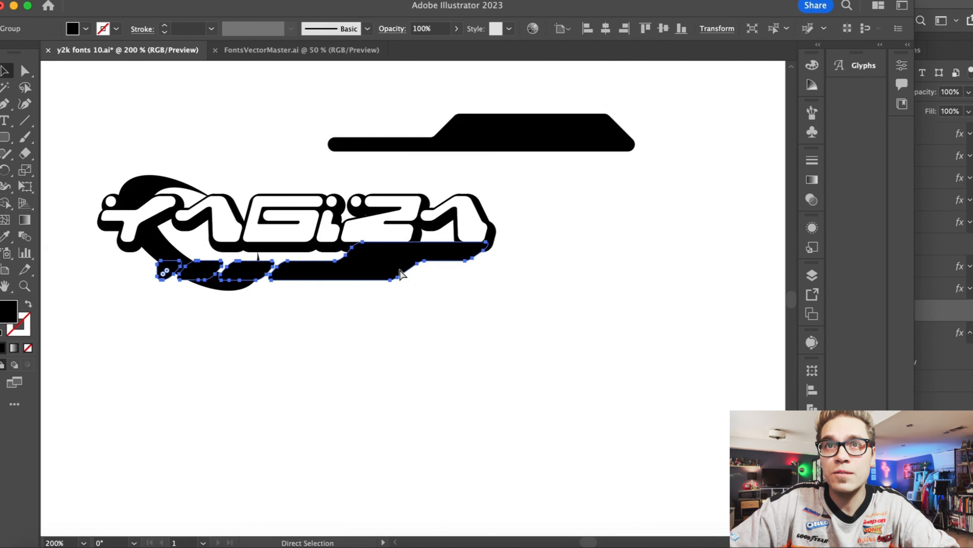
- Shrink the segmented bar to fit between the crescent's tip and the final A, and delete the spare solid bar
left_click_drag(158, 279, 252, 273)
key("super+plus")
scroll(254, 279, "left", 5)
left_click(243, 347)
left_click_drag(308, 364, 299, 392)
mouse_move(287, 349)
left_mouse_down()
mouse_move(279, 343)
mouse_move(290, 350)
left_mouse_up()
key("super+minus")
left_click(474, 456)
left_click(599, 171)
key("Delete")
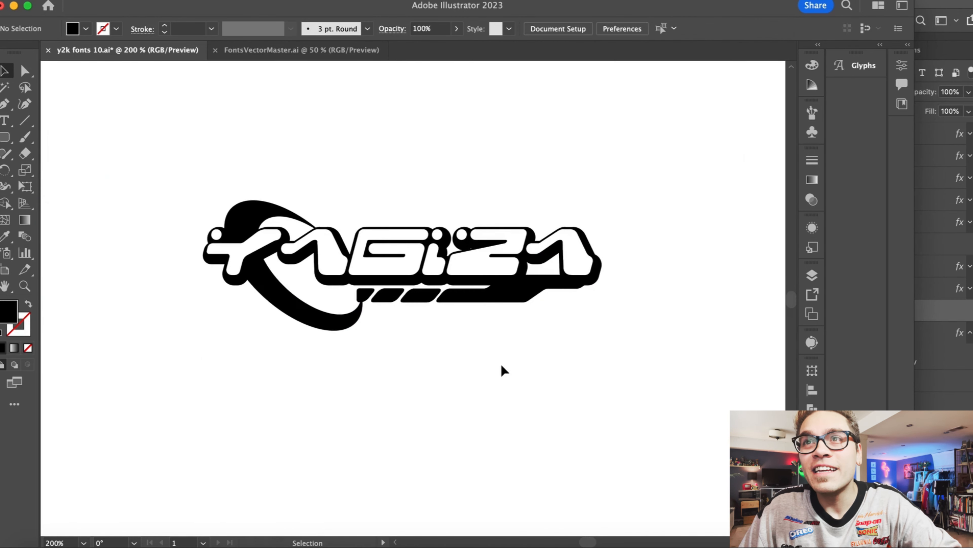
- Enlarge the segmented tech bar slightly so its end meets the lettering's outline under the final A
left_click(527, 301)
key("super+plus")
key("v")
key("super+plus")
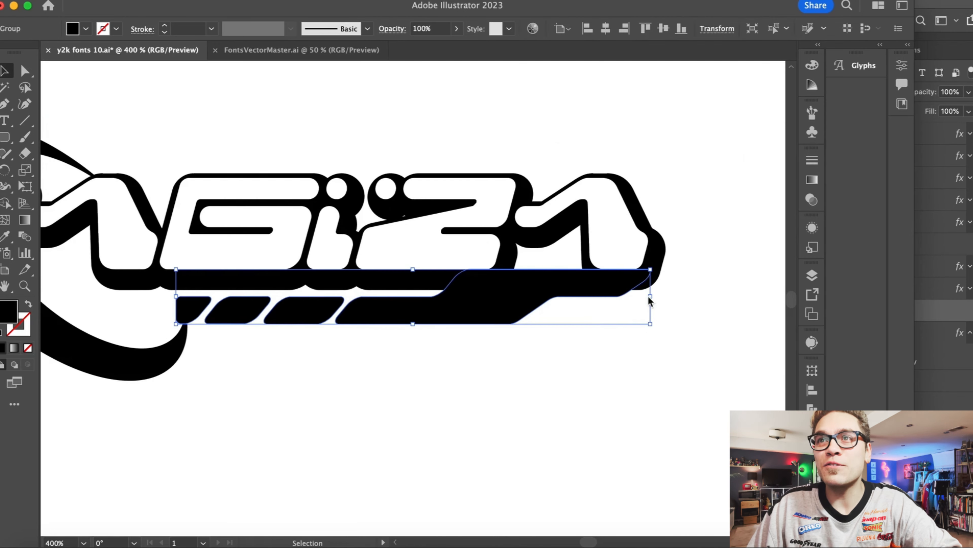
left_click_drag(420, 324, 418, 332)
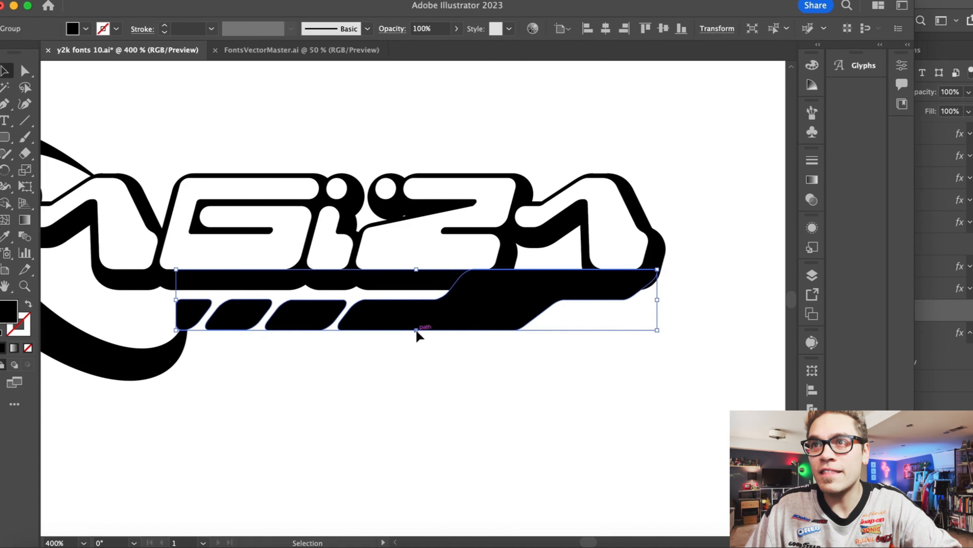
left_click(424, 413)
key("super+minus")
key("super+minus")
key("super+minus")
key("super+minus")
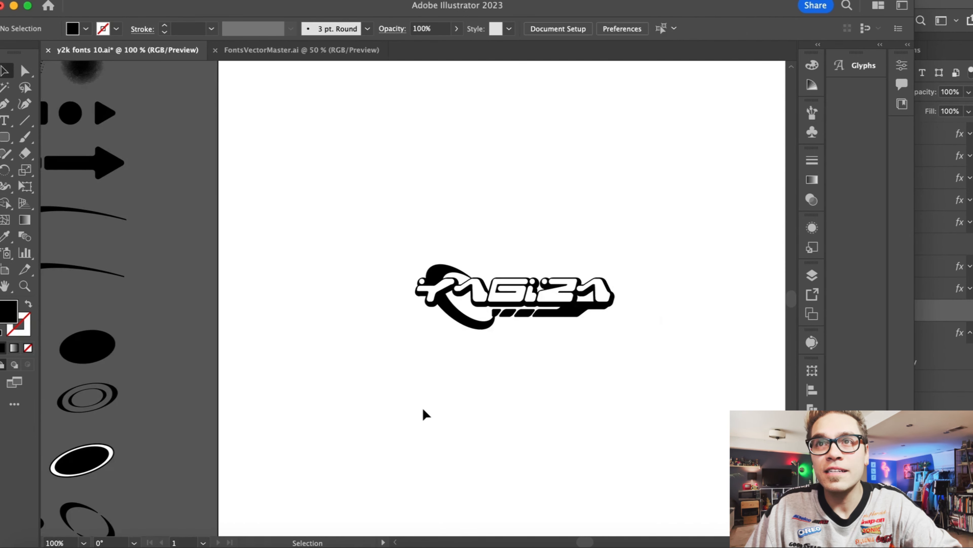
- Enlarge the crescent slightly so its upper tip meets the first A and its lower tip meets the segmented bar
key("super+plus")
key("super+plus")
key("super+plus")
key("super+plus")
left_click(486, 388)
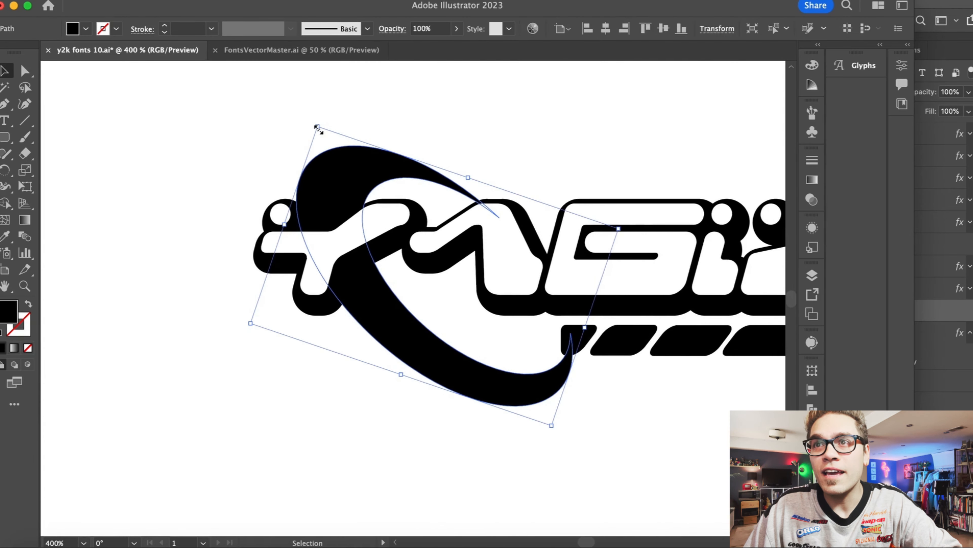
left_click_drag(251, 325, 243, 319)
left_click(271, 392)
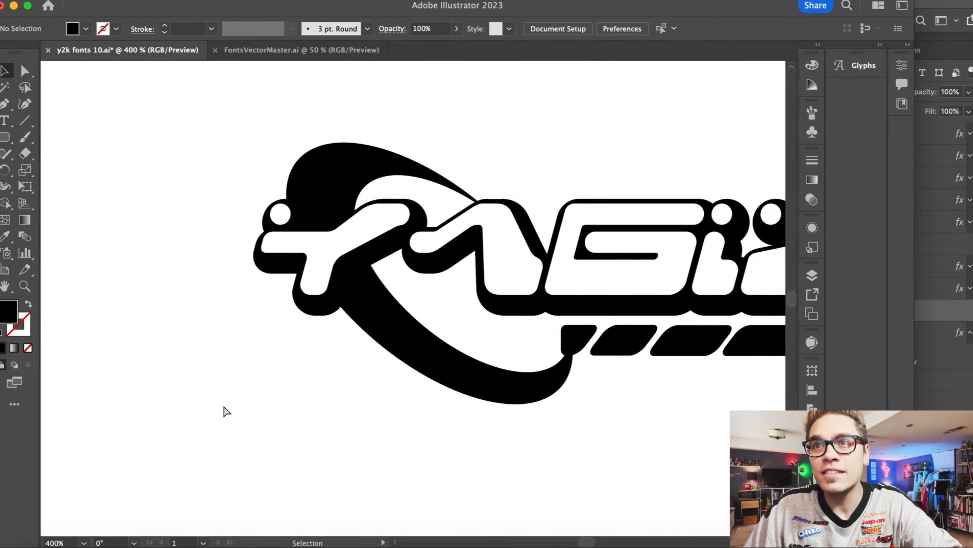
- Look through the shape sheet for further decorations that could suit the wordmark
key("super+minus")
key("super+minus")
key("super+minus")
key("super+minus")
scroll(236, 410, "left", 15)
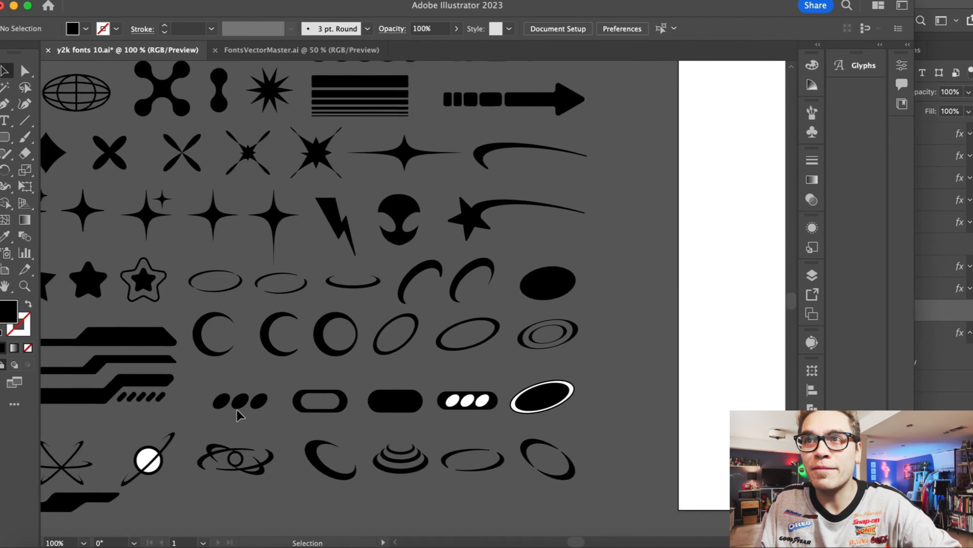
scroll(237, 414, "down", 4)
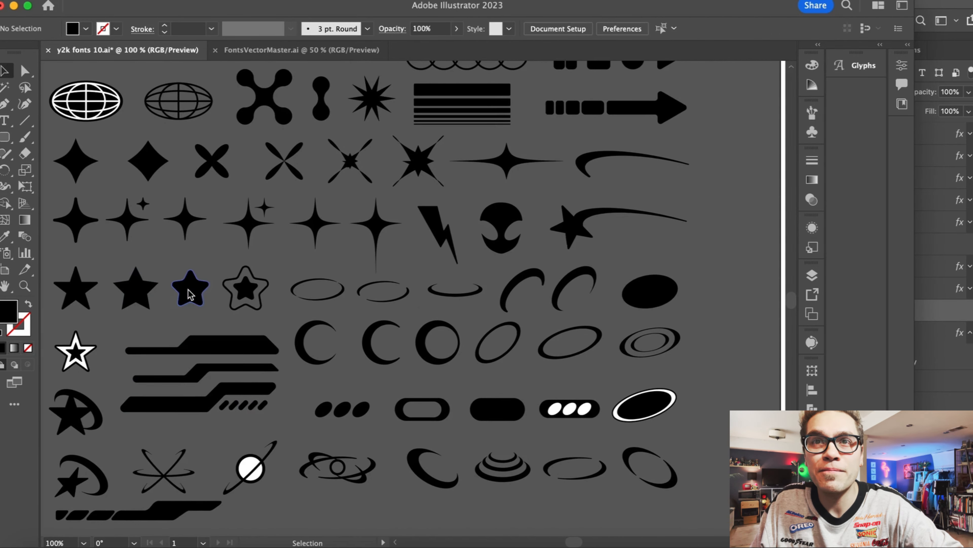
scroll(458, 287, "right", 15)
key("super+plus")
key("super+plus")
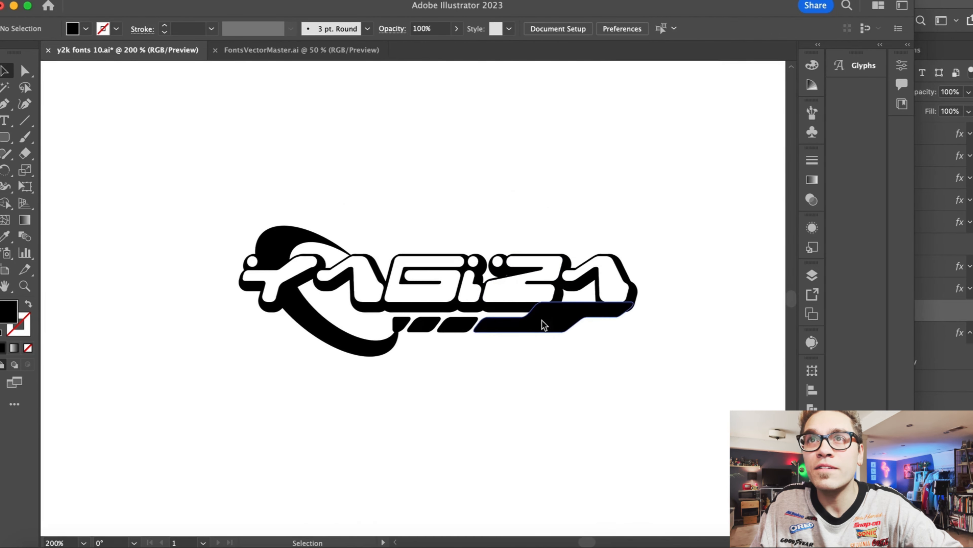
- Try to move the segmented bar lower, clear of the lettering's outline
key("super+plus")
key("super+plus")
key("super+plus")
left_click_drag(458, 370, 445, 404)
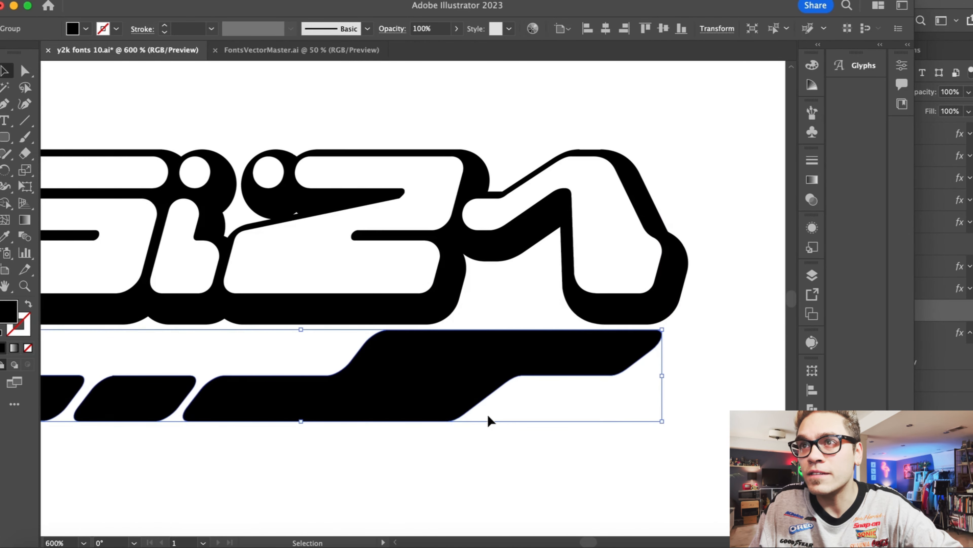
key("super+z")
- Examine the join between the segmented bar and the final A at high magnification, and review the whole wordmark
left_click(540, 451)
key("super+plus")
key("super+plus")
key("super+plus")
key("super+plus")
key("super+plus")
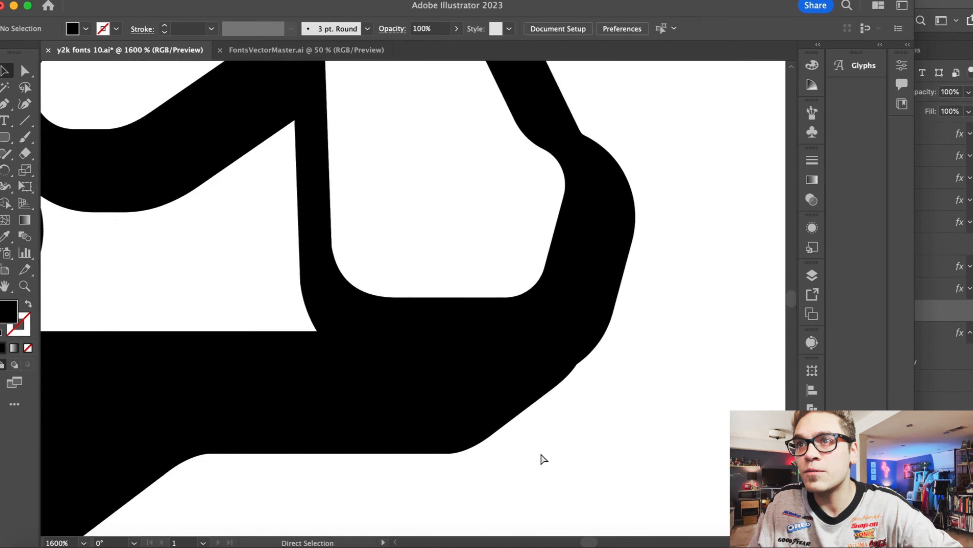
key("super+minus")
key("super+minus")
key("super+minus")
key("super+minus")
key("super+minus")
key("super+minus")
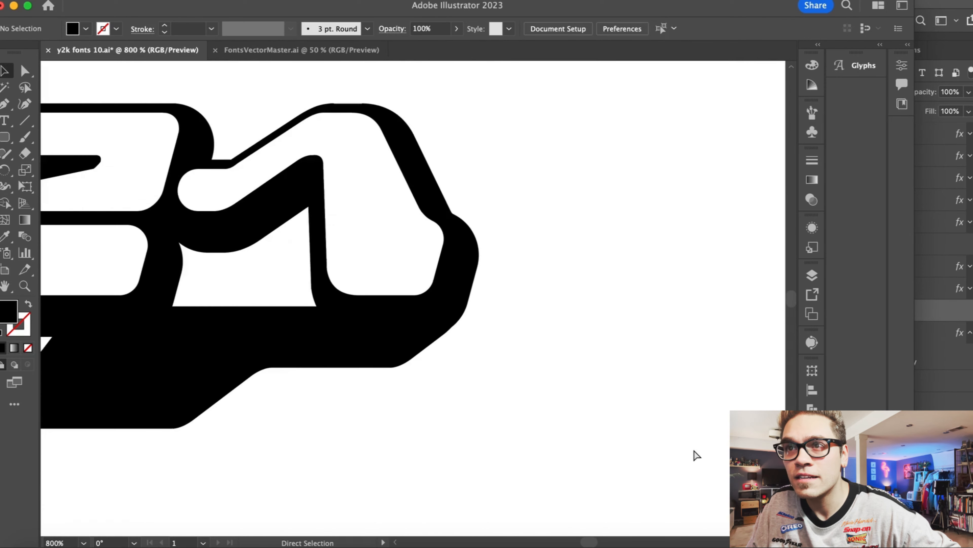
scroll(581, 429, "left", 3)
key("super+minus")
key("super+minus")
key("super+plus")
key("super+plus")
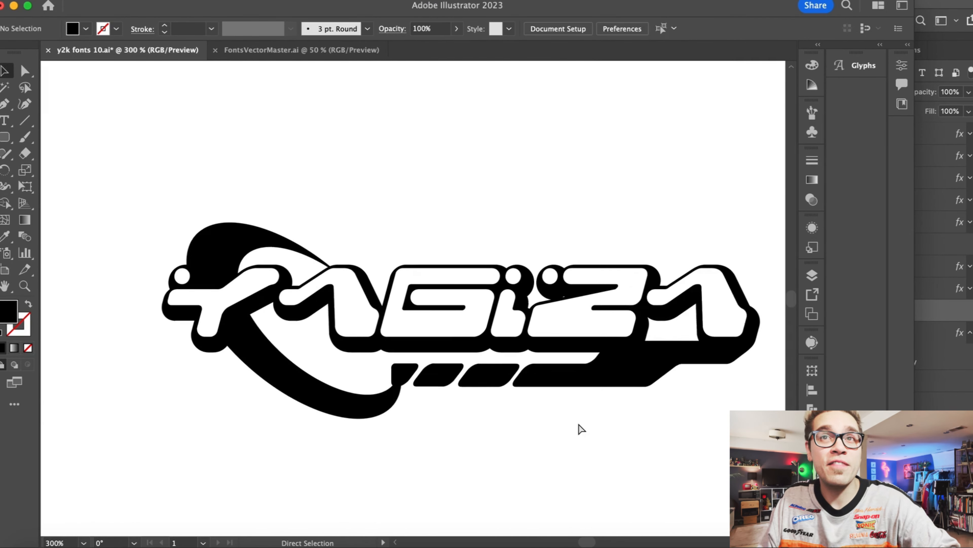
- Draw a black rounded rectangle across the Z and final A and send it behind the white lettering
scroll(182, 184, "right", 4)
left_click_drag(507, 294, 678, 349)
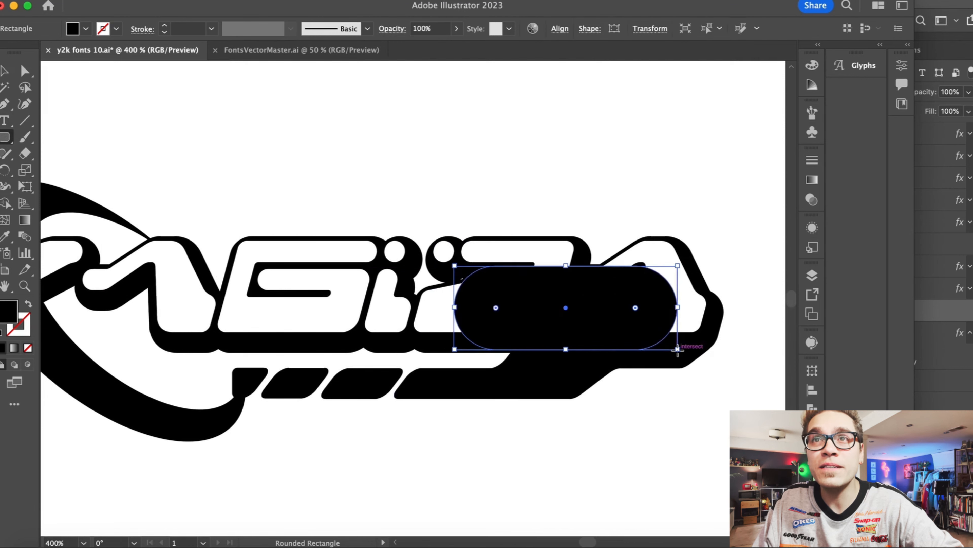
key("super+shift+bracketleft")
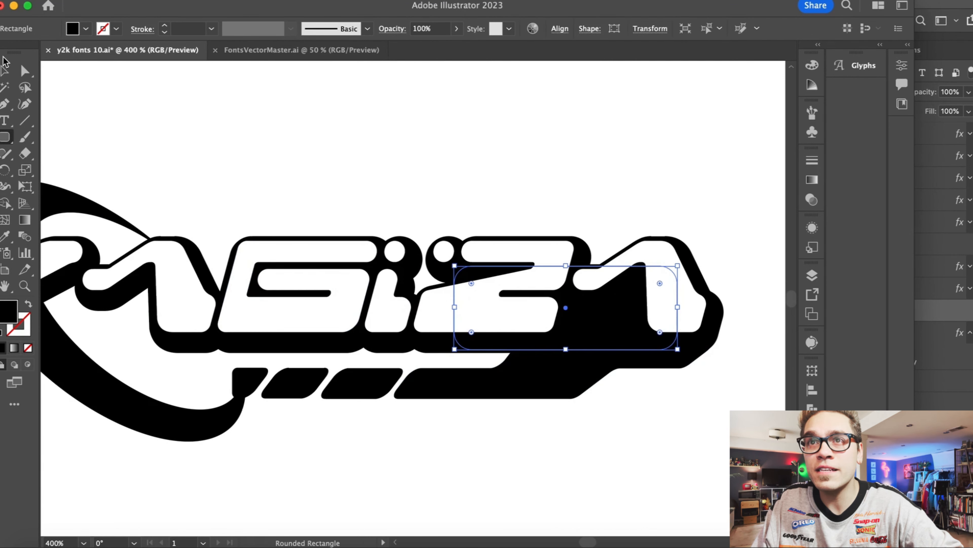
- Select and copy all of the wordmark artwork, and switch to Photoshop
left_click(4, 70)
left_click(215, 149)
key("super+minus")
key("super+minus")
key("super+minus")
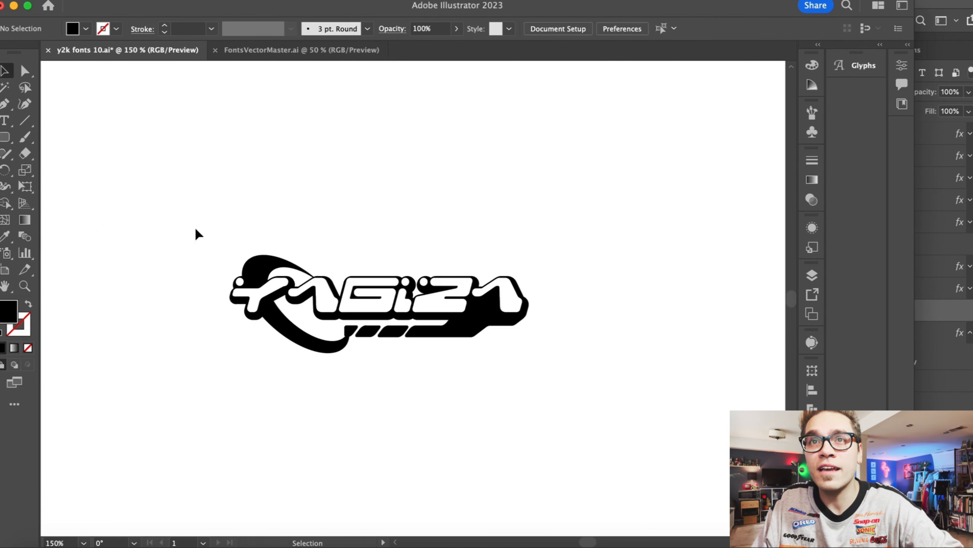
left_click_drag(196, 234, 565, 371)
key("a")
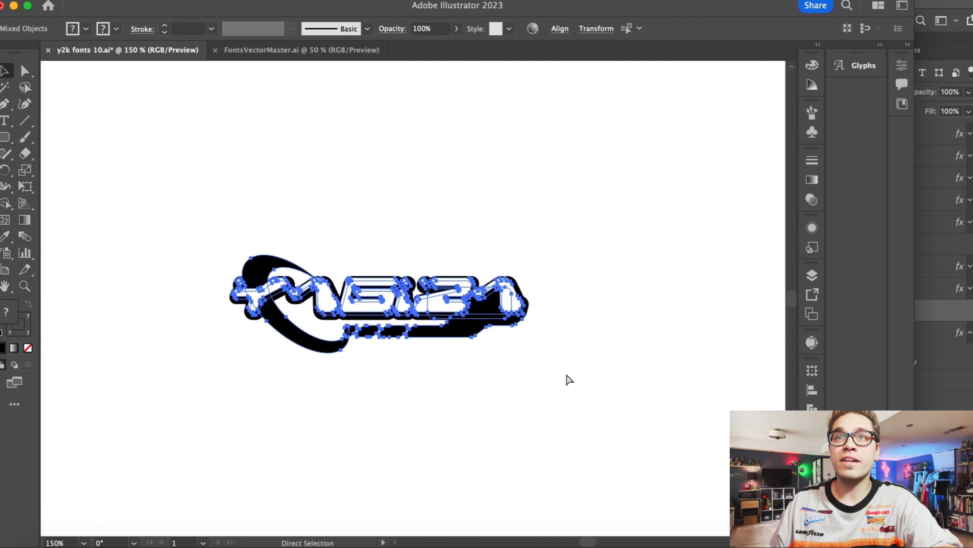
key("v")
left_click(500, 543)
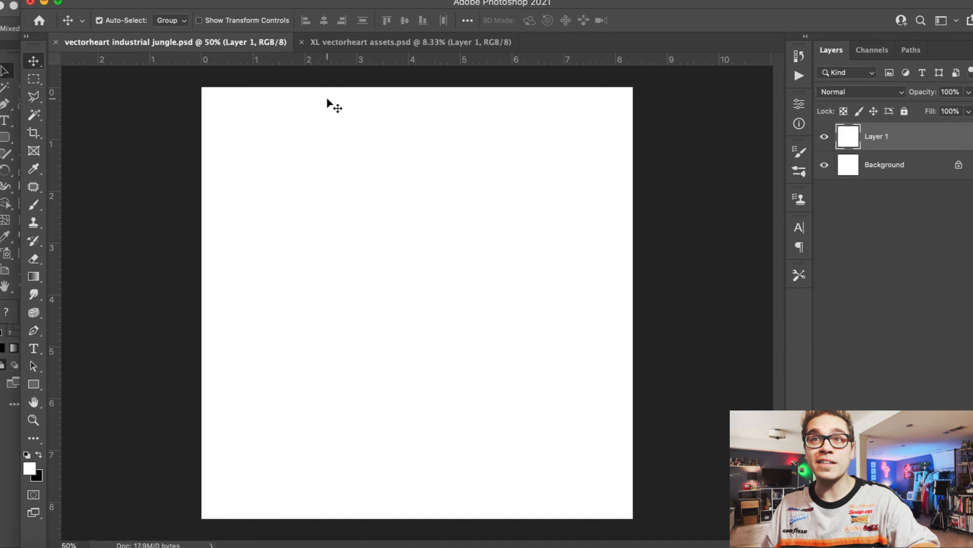
- Paste the wordmark as pixels into vectorheart industrial jungle.psd and enlarge it to about 302%, nearly the canvas width
key("super+v")
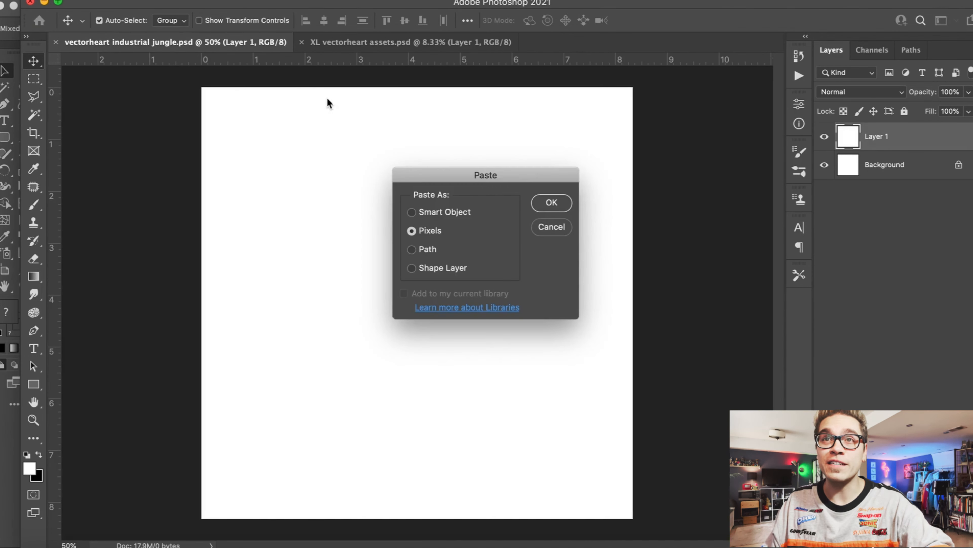
key("Return")
left_click_drag(355, 262, 222, 222)
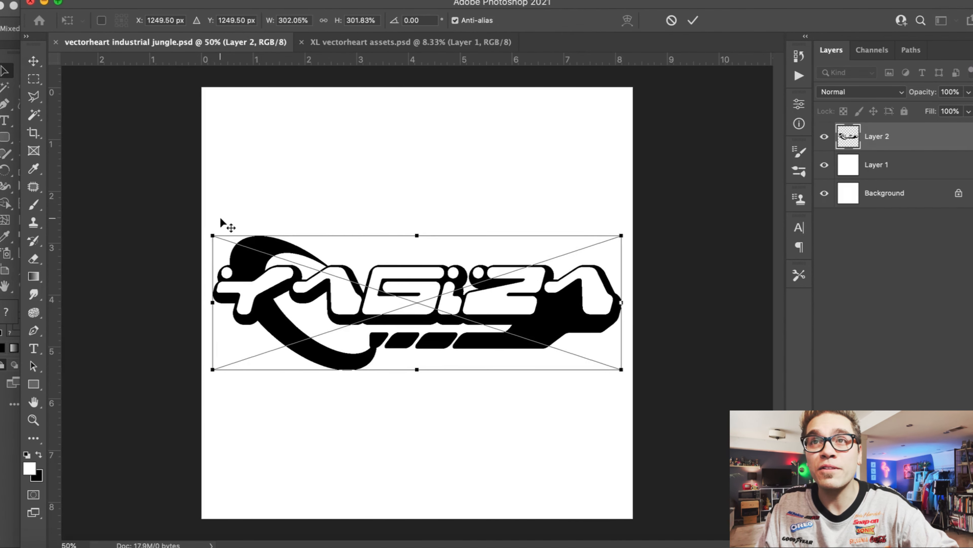
key("Return")
- Add a white 38 px outside stroke to the wordmark layer
left_click(823, 139)
left_click(823, 139)
double_click(915, 141)
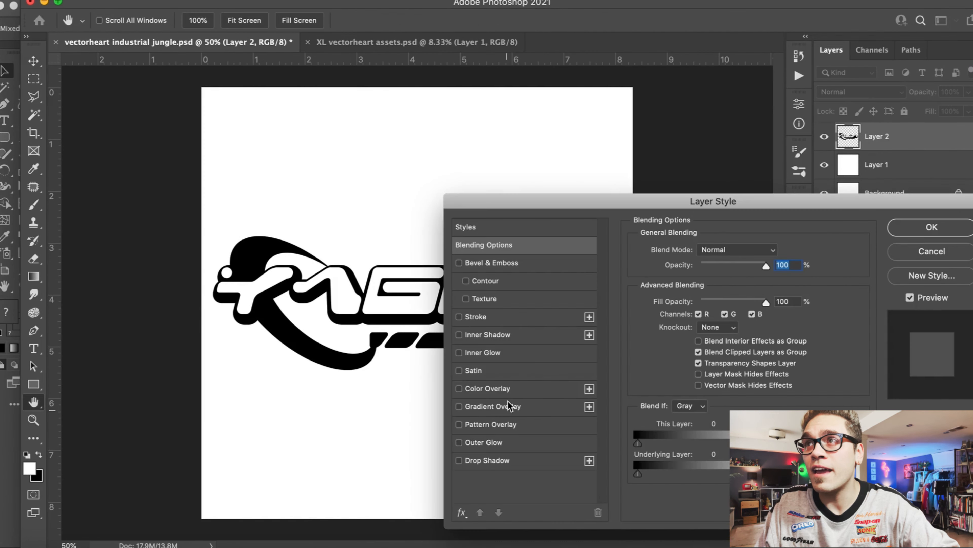
key("Escape")
double_click(918, 140)
left_click(490, 321)
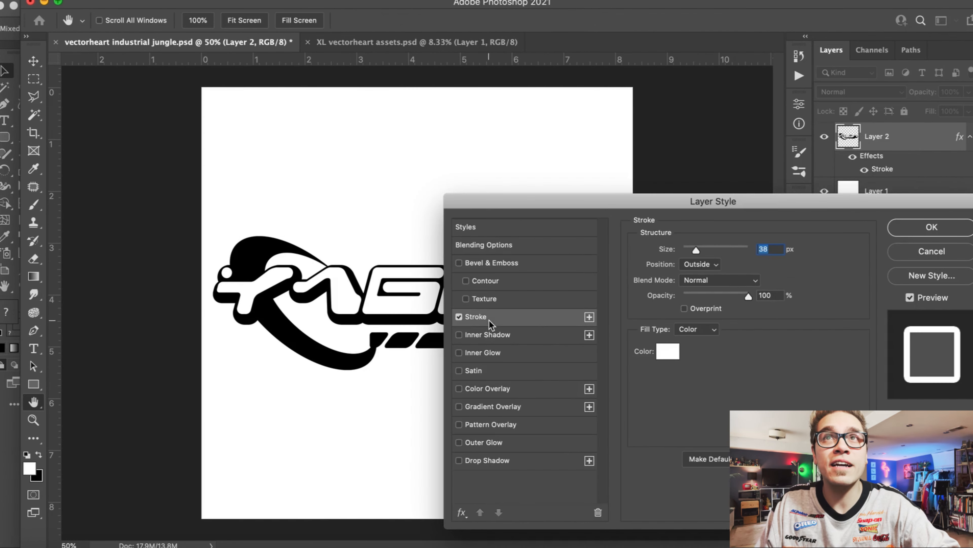
key("Return")
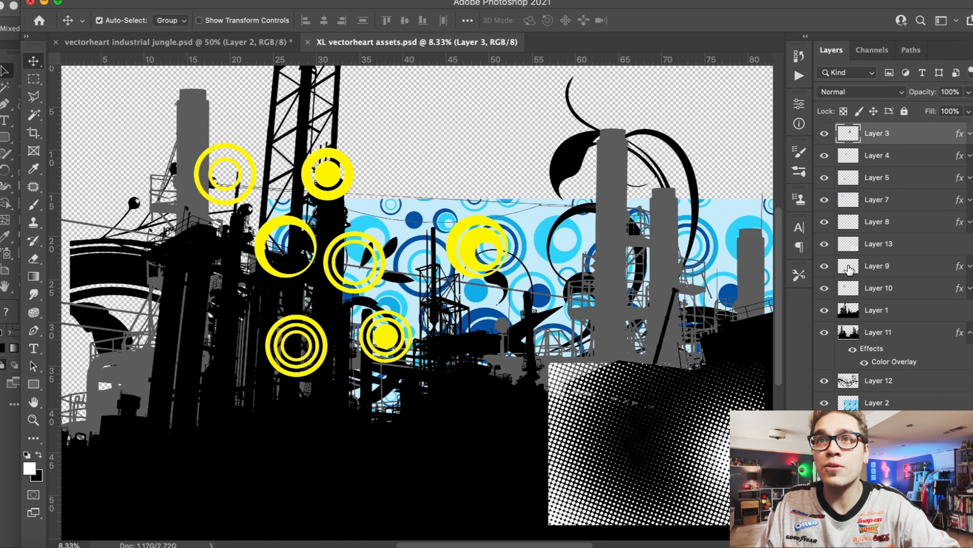
- Bring Layers 3, 1 and 11 from XL vectorheart assets.psd into the wordmark document and stack them beneath the wordmark
left_click_drag(883, 137, 406, 194)
key("super+[")
key("super+[")
key("super+]")
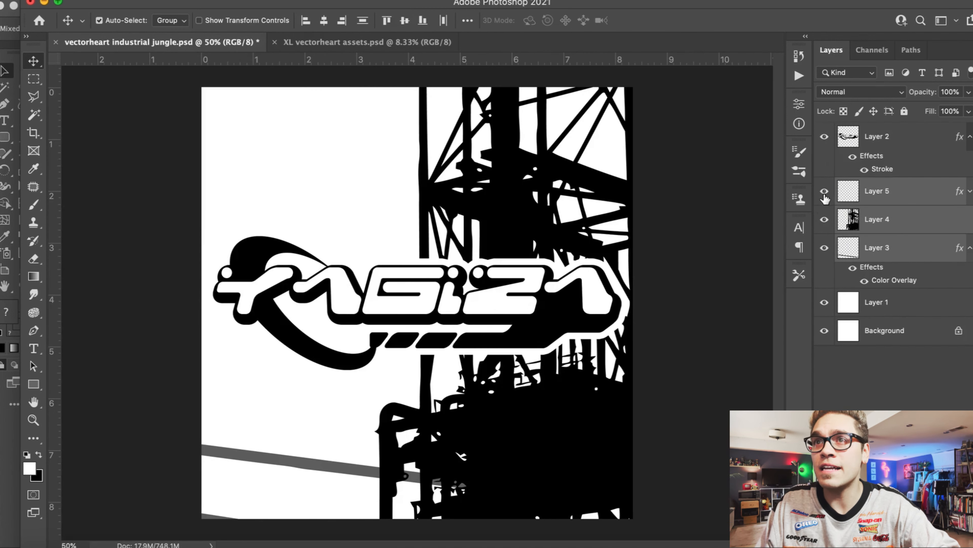
- Hide the three imported asset layers, and show and select only the ring graphic on Layer 5
left_click_drag(824, 192, 824, 253)
left_click(548, 323)
left_click(823, 191)
left_click(897, 195)
- Scale the yellow ring graphic down with a free transform and place it behind the wordmark in the canvas's upper right
key("super+minus")
key("super+minus")
key("super+minus")
left_click(96, 1)
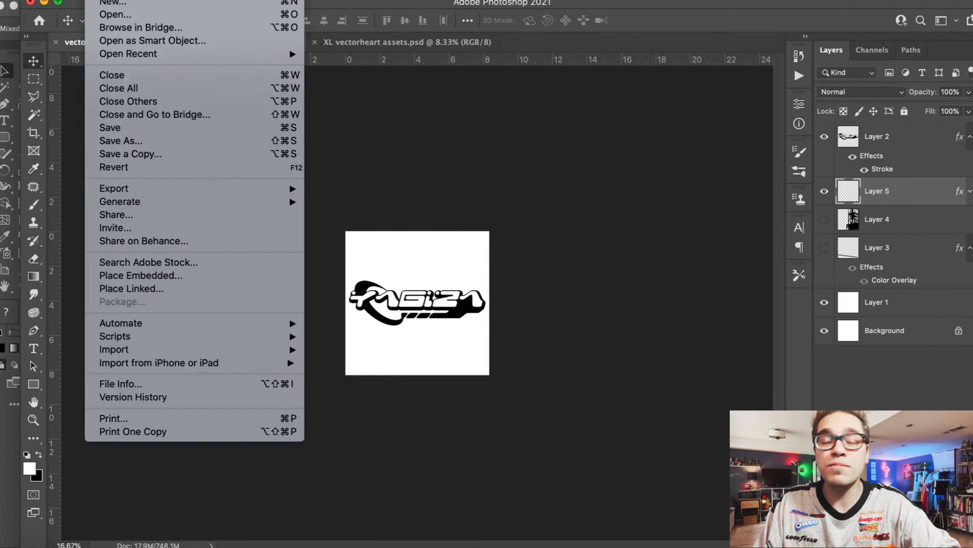
mouse_move(122, 1)
left_click(163, 292)
key("super+minus")
key("Return")
key("super+equal")
key("super+equal")
key("super+equal")
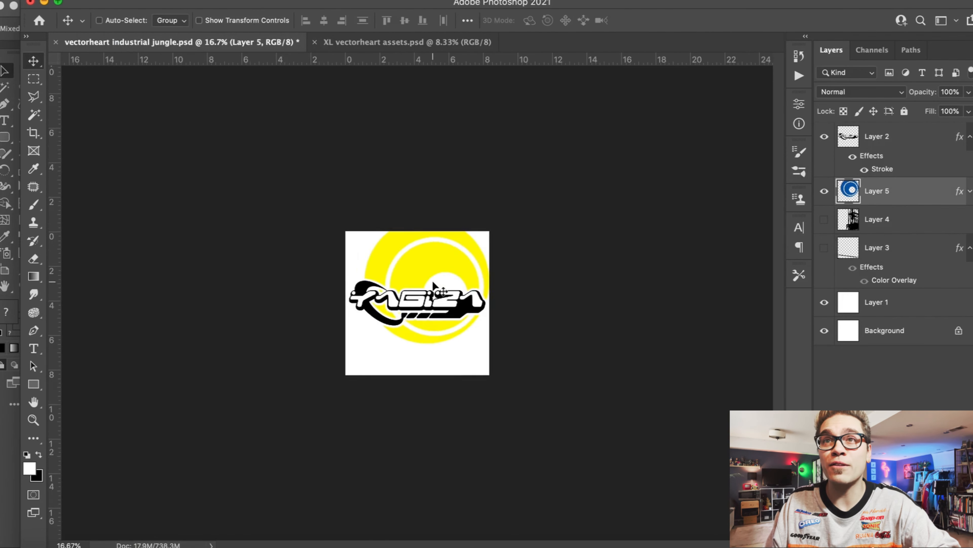
left_click(418, 407)
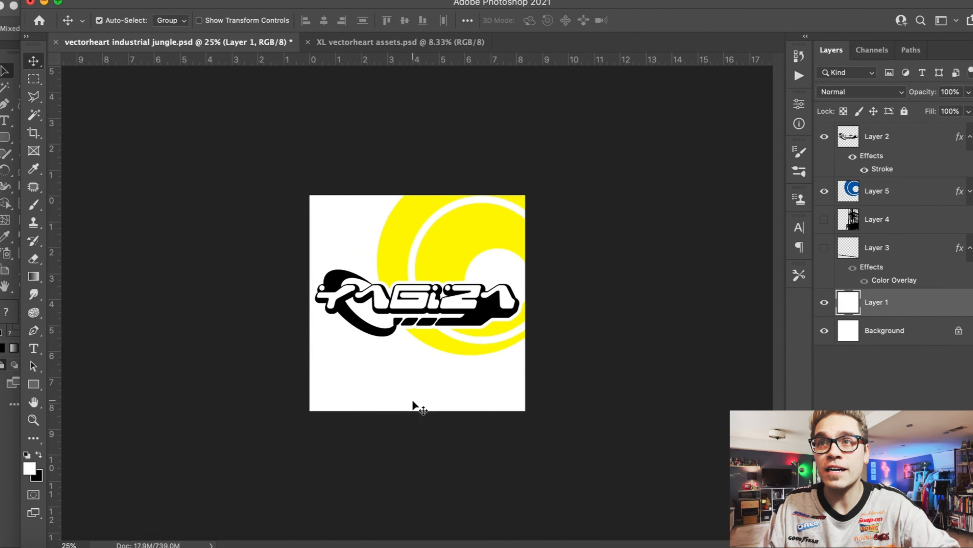
- Recolor the wordmark's stroke with yellow sampled from the rings and set its size to 21 px
key("super+equal")
left_click(281, 273)
double_click(833, 149)
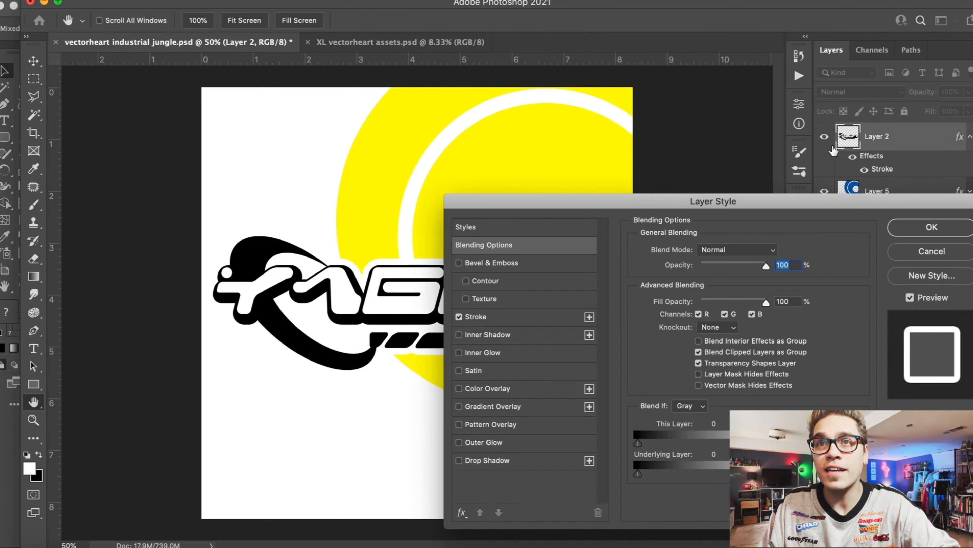
left_click(515, 324)
left_click(686, 354)
left_click(374, 193)
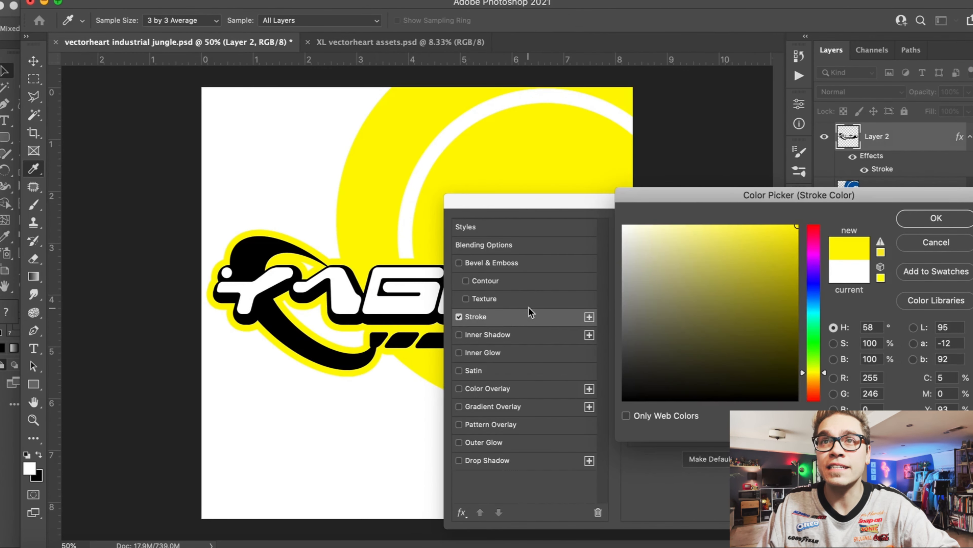
key("Return")
left_click_drag(691, 249, 693, 253)
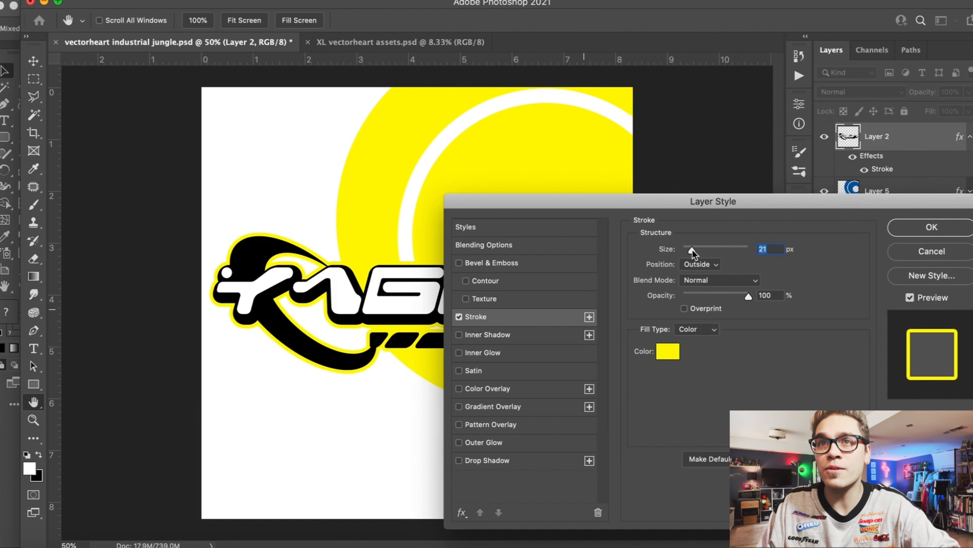
key("Return")
- Show the black industrial silhouette on Layer 4 and move it below Layer 3 in the stack
left_click(824, 219)
left_click_drag(869, 220, 875, 283)
key("super+minus")
key("super+minus")
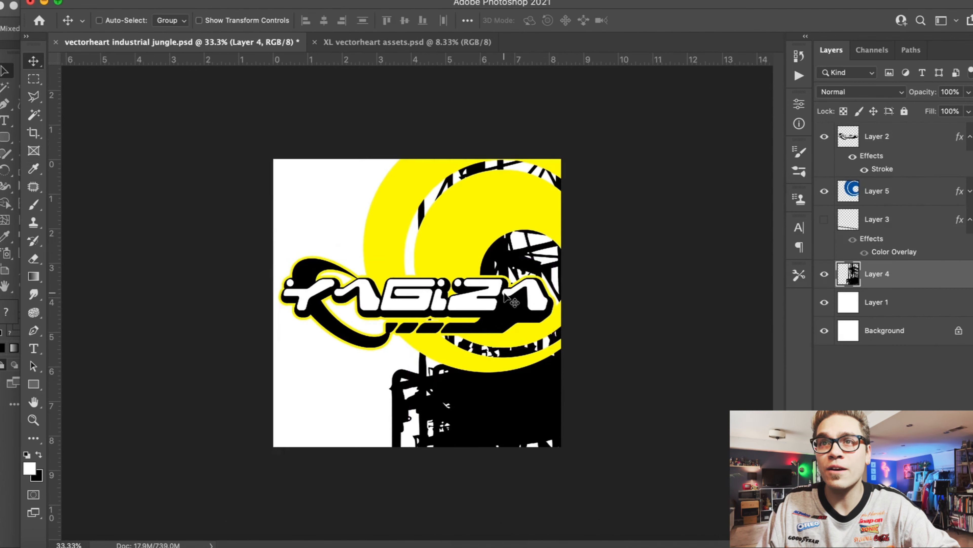
- Scale the black industrial silhouette down to about 23% and shift it lower on the canvas
left_click(119, 1)
left_click(153, 293)
key("super+minus")
key("super+minus")
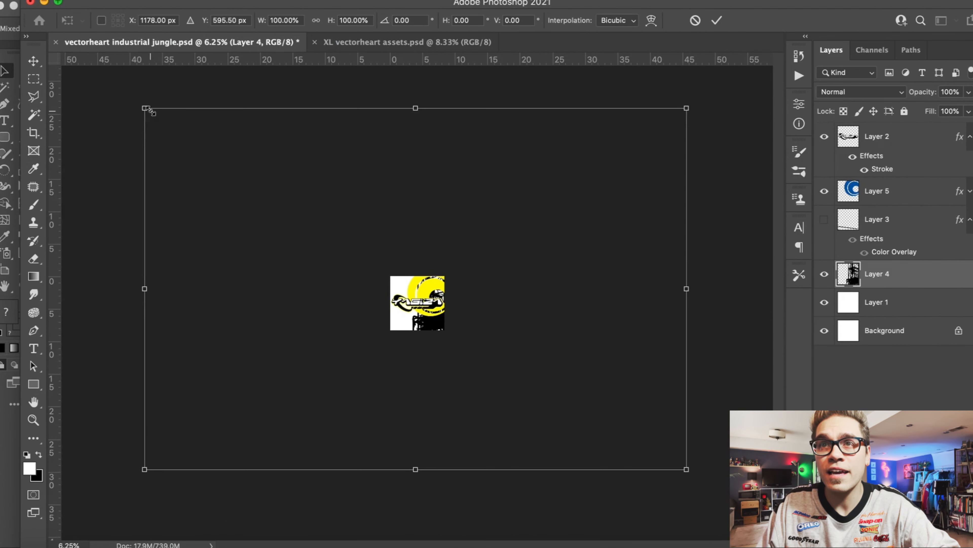
left_click_drag(144, 106, 330, 200)
key("super+plus")
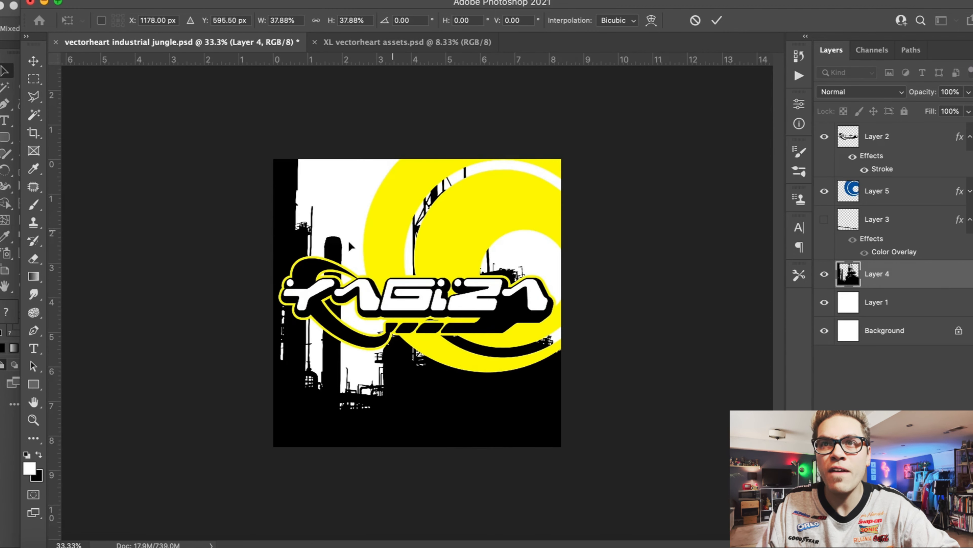
left_click_drag(618, 138, 518, 156)
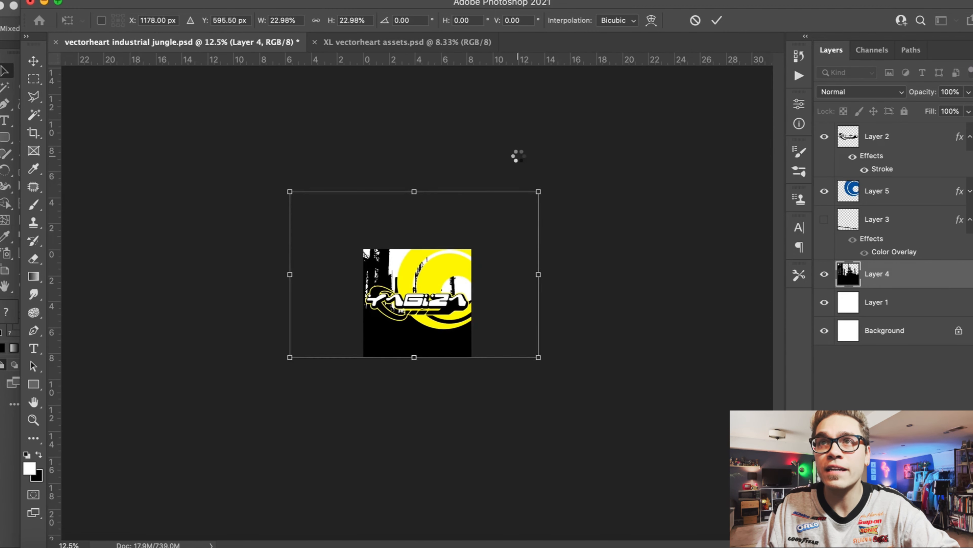
key("Return")
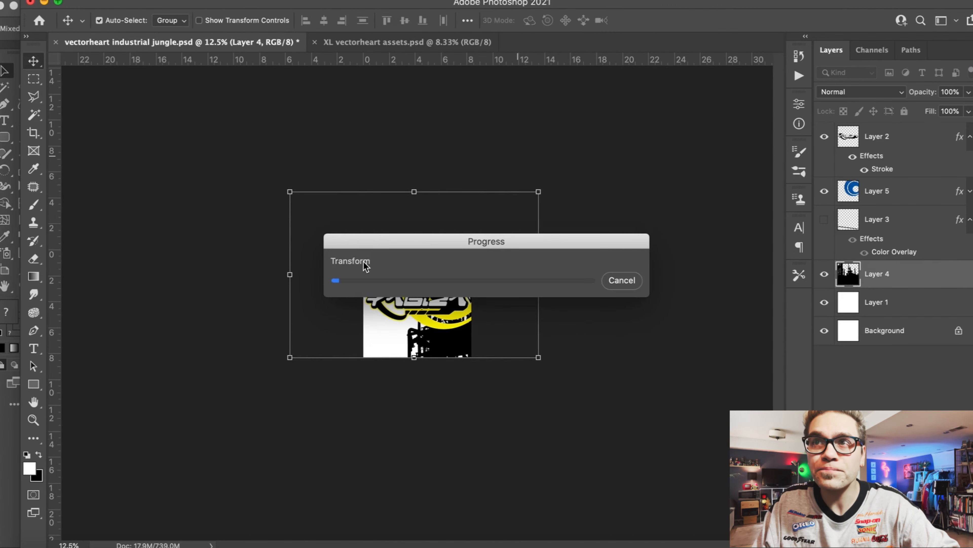
key("super+plus")
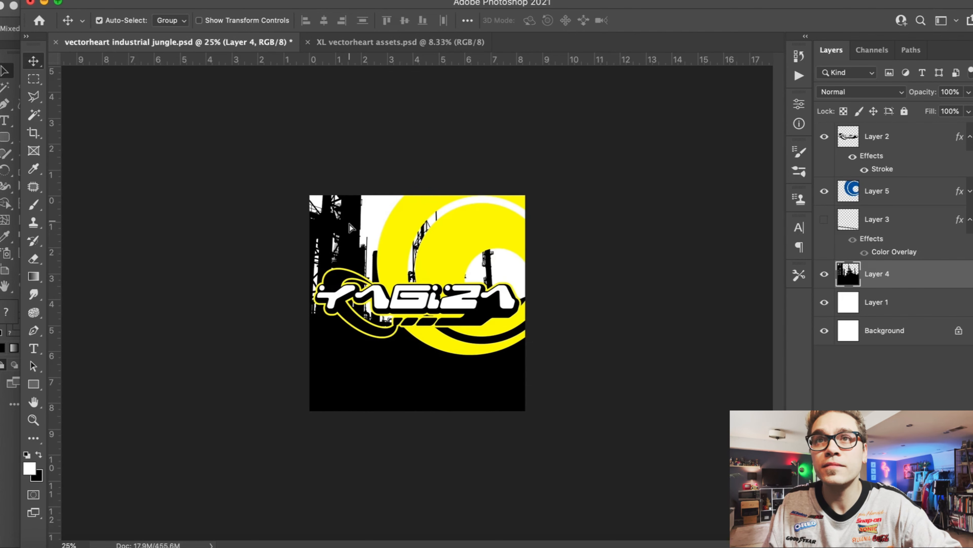
left_click_drag(350, 225, 350, 259)
- Hide the yellow ring layer and set the wordmark's yellow stroke size to 32 px
left_click(825, 191)
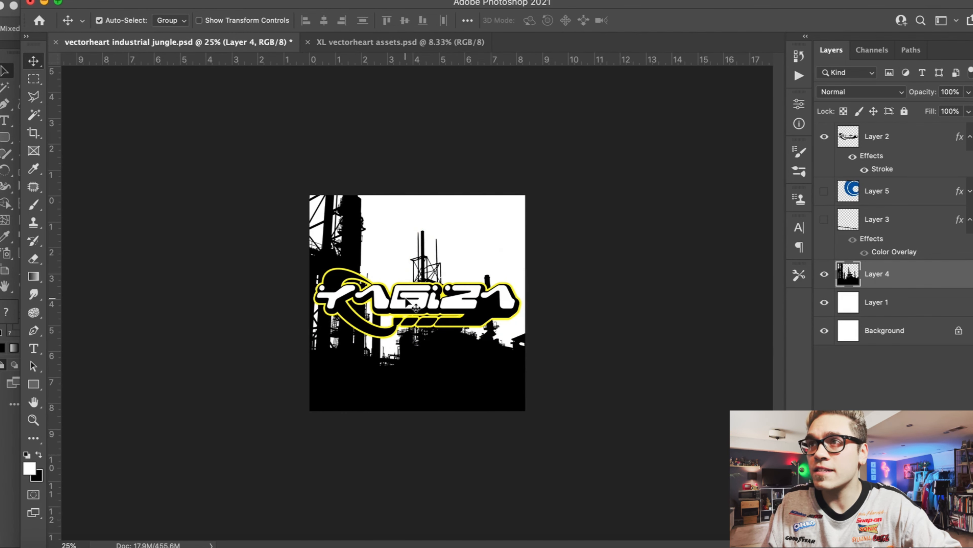
left_click(916, 146)
double_click(913, 144)
key("super+plus")
key("super+plus")
key("super+plus")
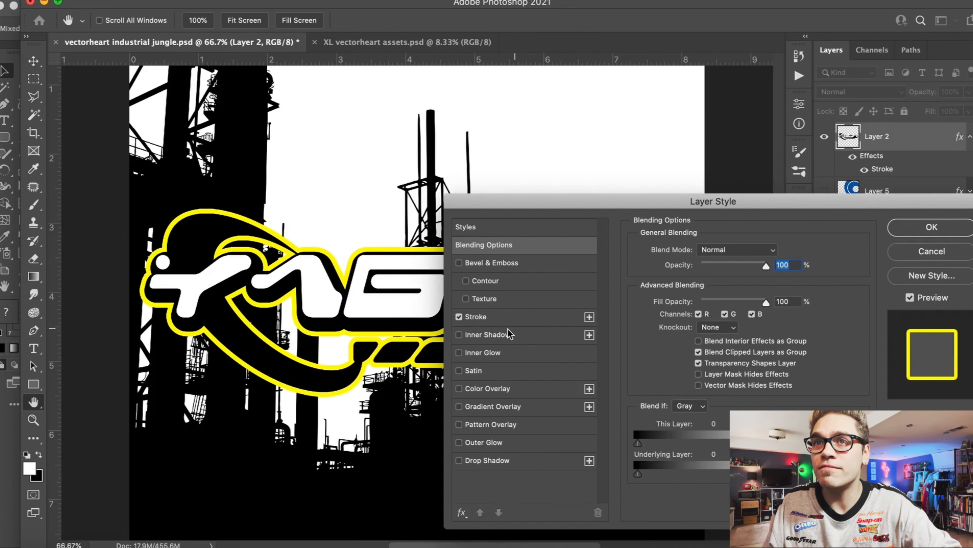
left_click(498, 321)
left_click_drag(691, 249, 695, 253)
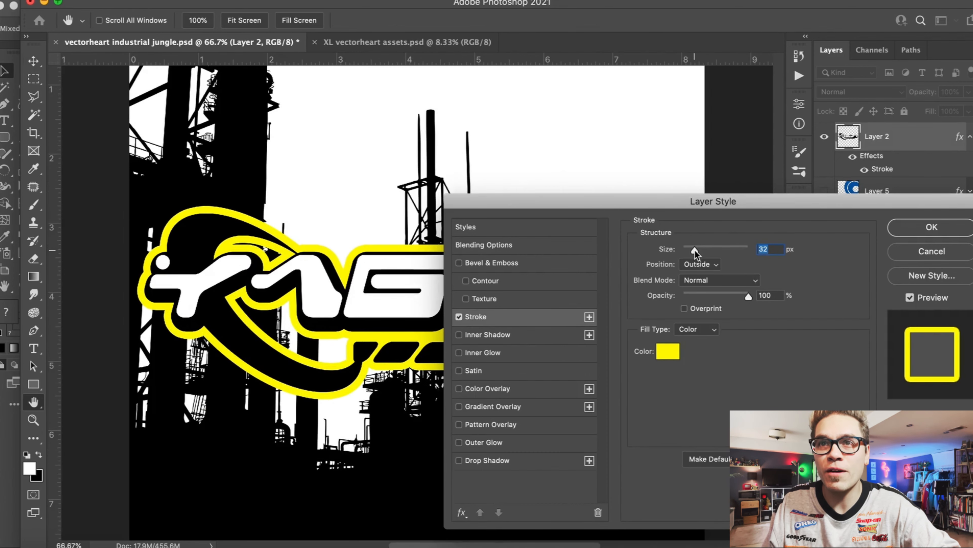
key("Return")
- Rotate the wordmark slightly counterclockwise so it slopes upward, and place it across the lower part of the canvas
key("super+minus")
key("super+minus")
left_click(122, 1)
left_click(168, 291)
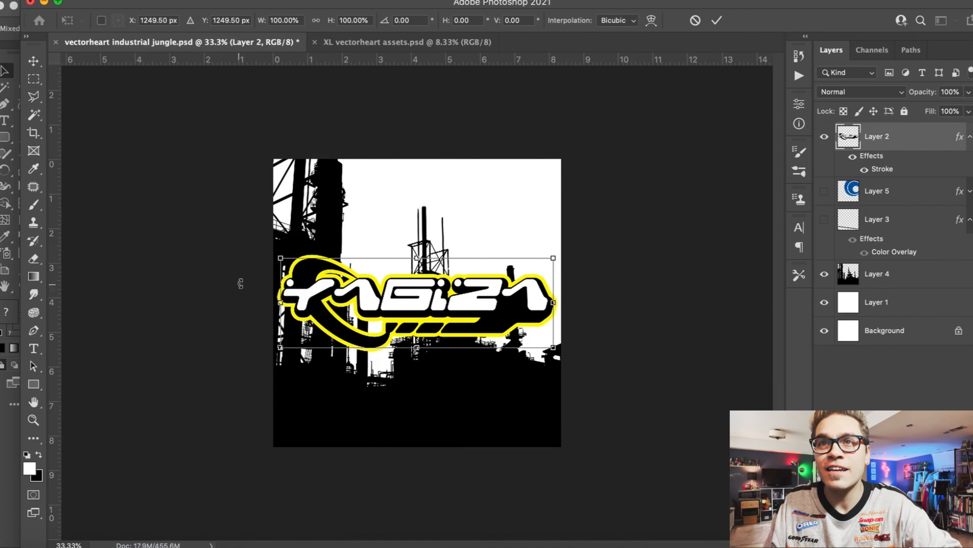
left_click_drag(306, 276, 299, 365)
key("Return")
left_click_drag(369, 372, 400, 369)
- Scale the black industrial silhouette down a little more and nudge it slightly upward behind the wordmark
left_click(364, 262)
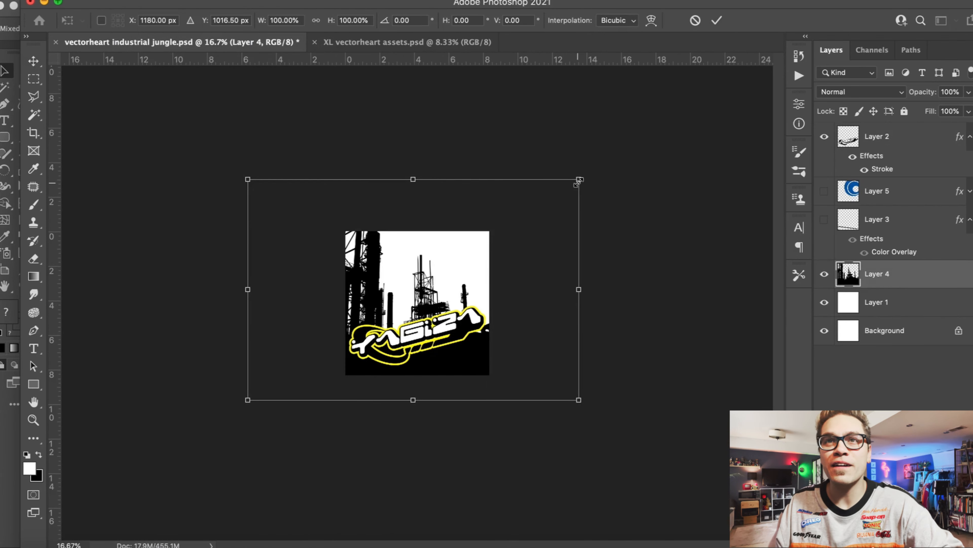
left_click_drag(578, 180, 553, 182)
key("Return")
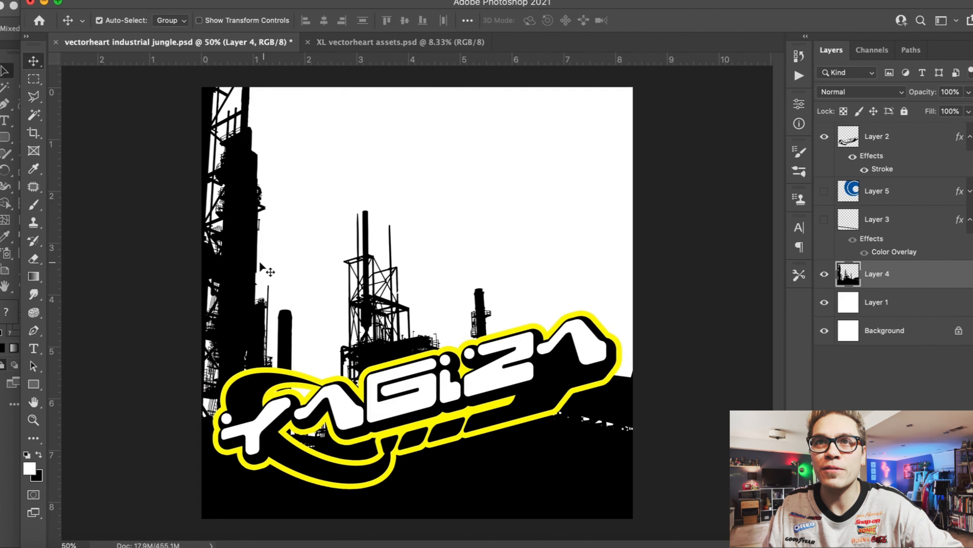
left_click_drag(244, 257, 240, 237)
key("super+minus")
- Check the assets document, and show Layer 3 in the poster and move it below the black silhouette
left_click(470, 42)
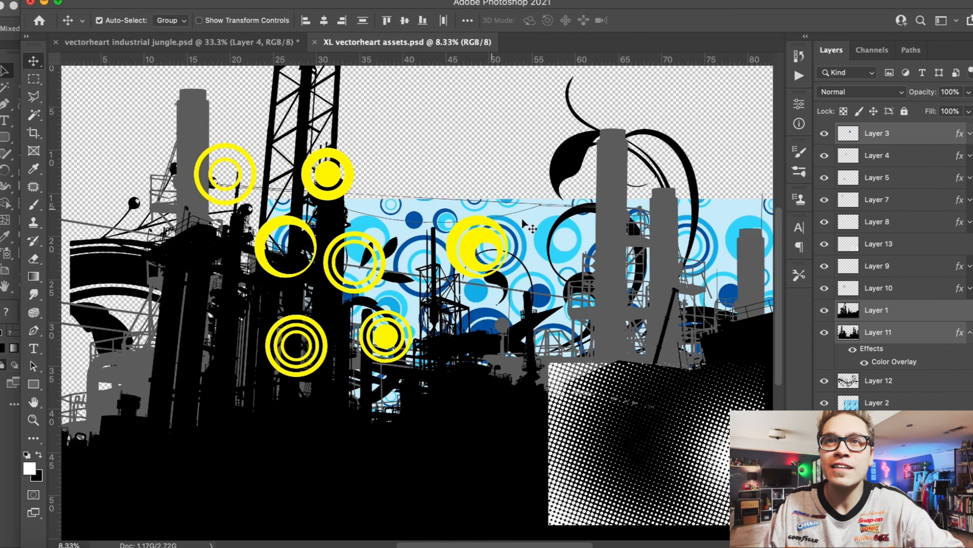
left_click(222, 42)
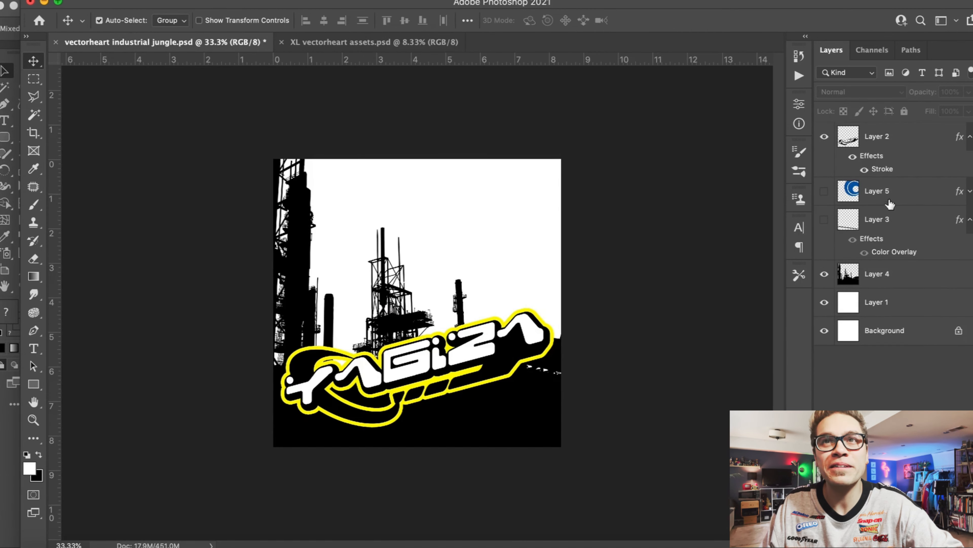
left_click(881, 226)
left_click(825, 224)
left_click(825, 221)
key("super+minus")
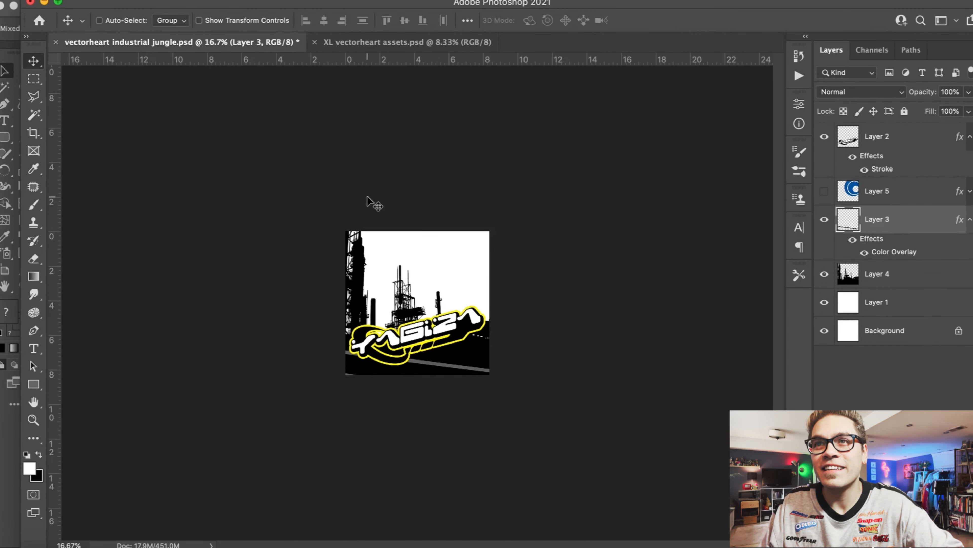
key("super+bracketleft")
- Scale the grey industrial silhouette on Layer 3 down to 21.27% with a free transform
left_click(92, 1)
mouse_move(124, 1)
left_click(180, 292)
key("super+minus")
key("super+minus")
key("super+minus")
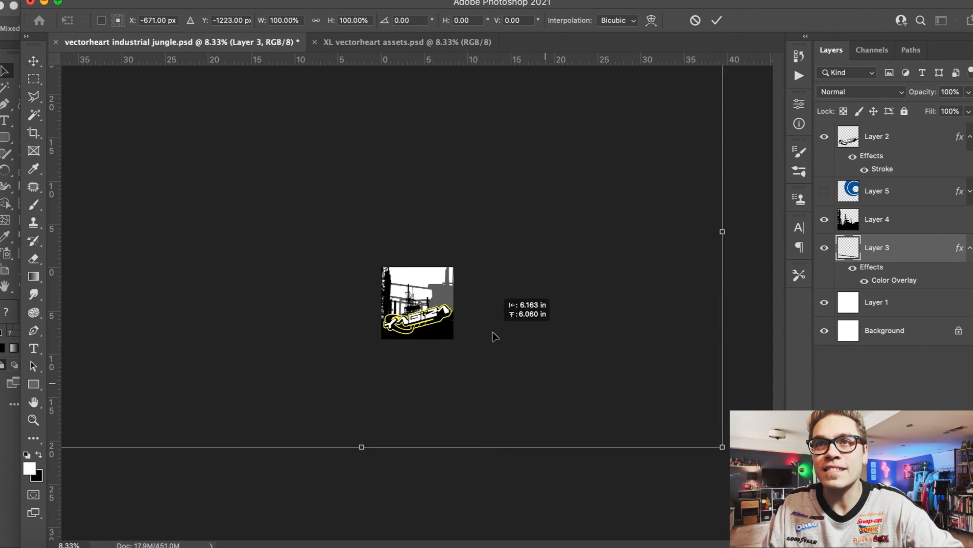
left_click_drag(646, 89, 405, 173)
key("super+plus")
key("super+plus")
key("super+plus")
key("super+plus")
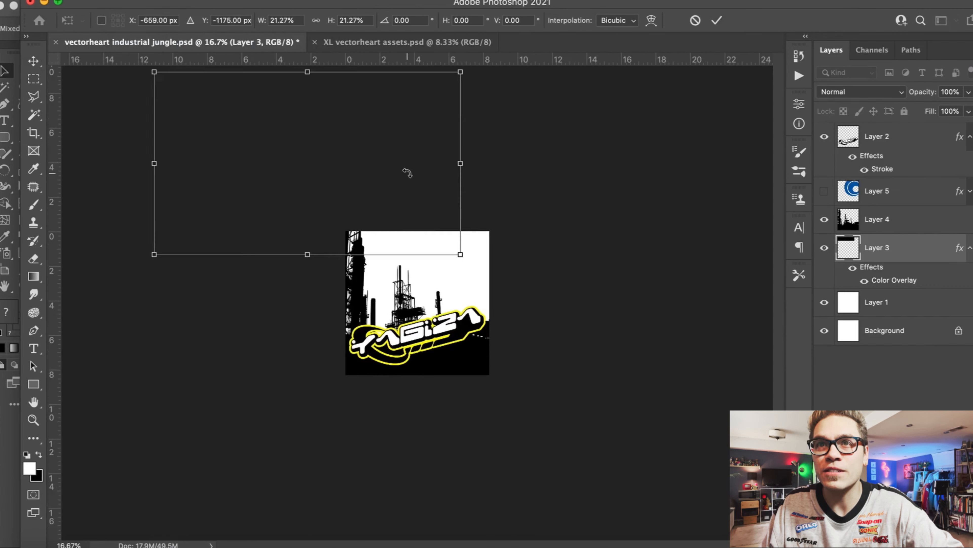
- Move the grey silhouette over the canvas behind the black one and shrink it until it is somewhat wider than the canvas
left_click_drag(270, 120, 410, 290)
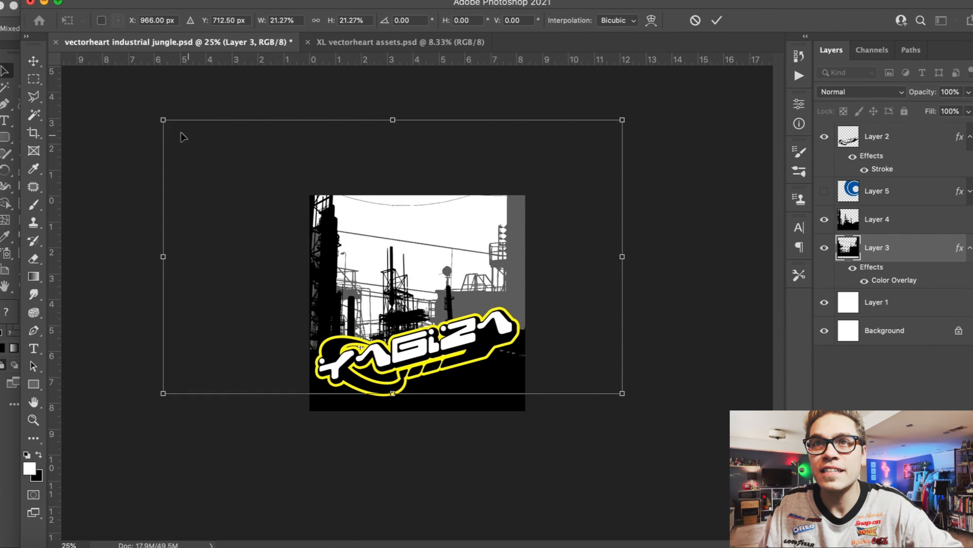
left_click_drag(164, 127, 257, 152)
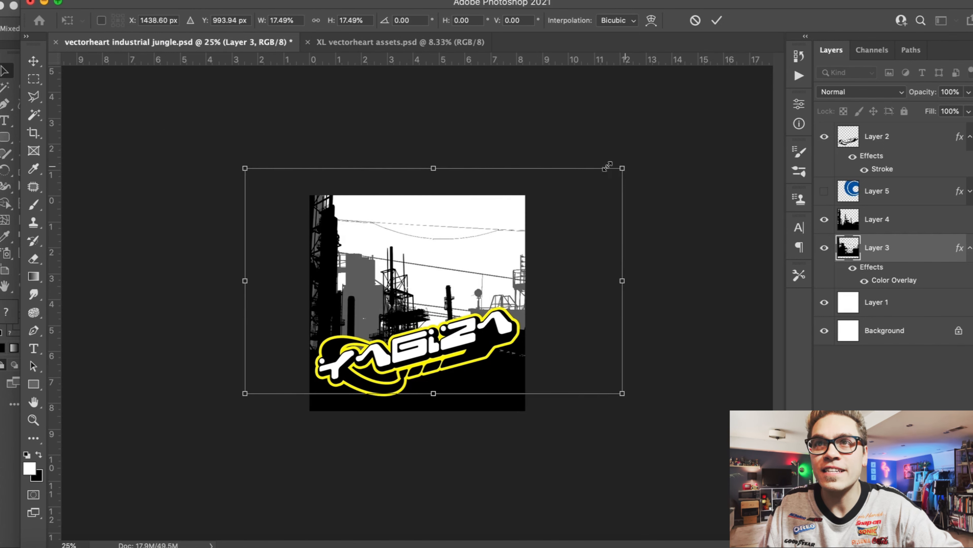
left_click_drag(608, 166, 555, 163)
left_click_drag(240, 395, 262, 380)
key("Return")
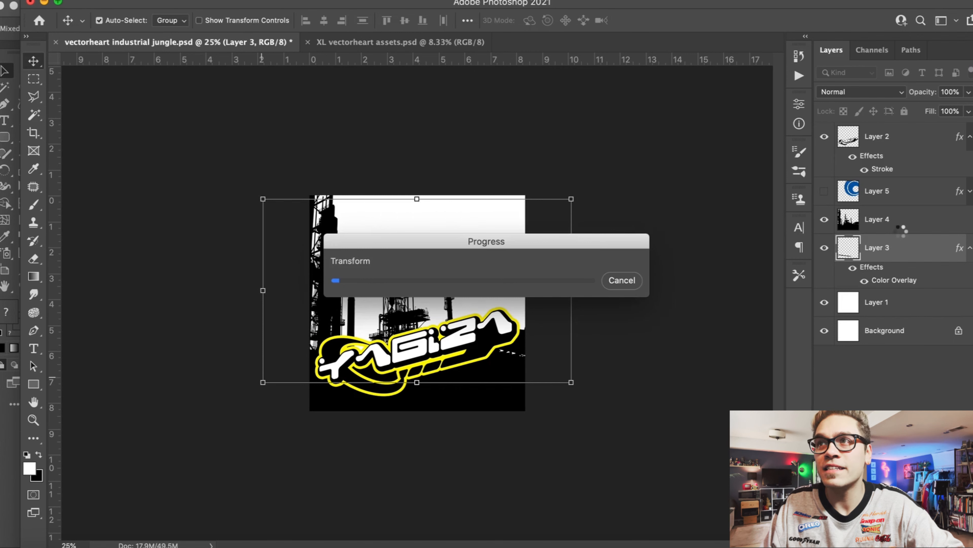
- Rotate the black and grey silhouettes on Layer 4 and Layer 3 together by -15 degrees and shift them to fill the canvas's lower-right corner
left_click(919, 223)
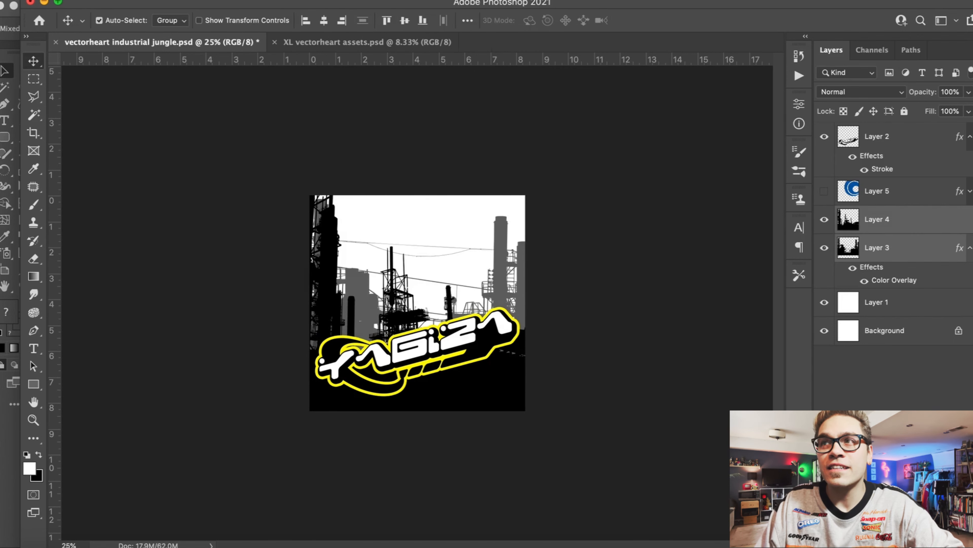
left_click(119, 1)
left_click(194, 290)
left_click_drag(144, 252, 170, 300)
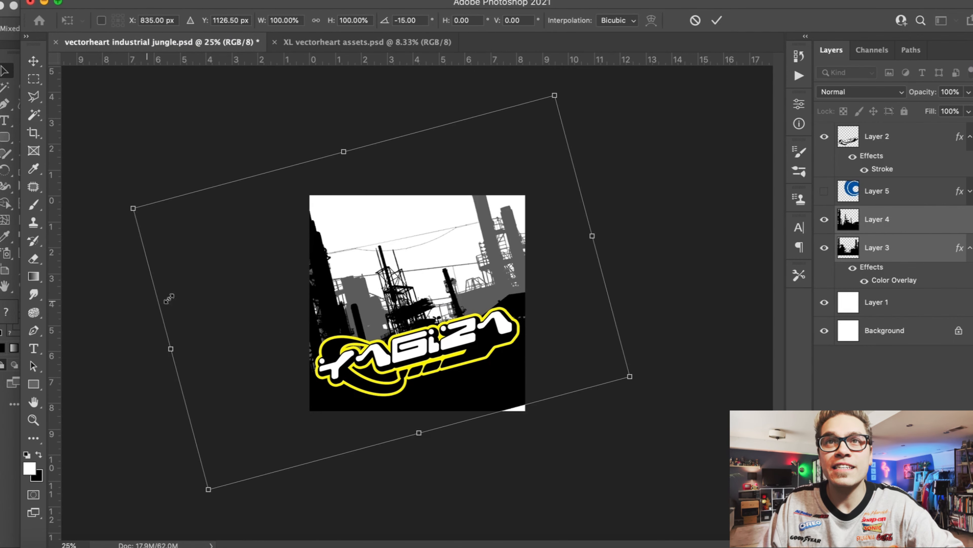
mouse_move(318, 275)
left_mouse_down()
mouse_move(335, 287)
mouse_move(324, 279)
left_mouse_up()
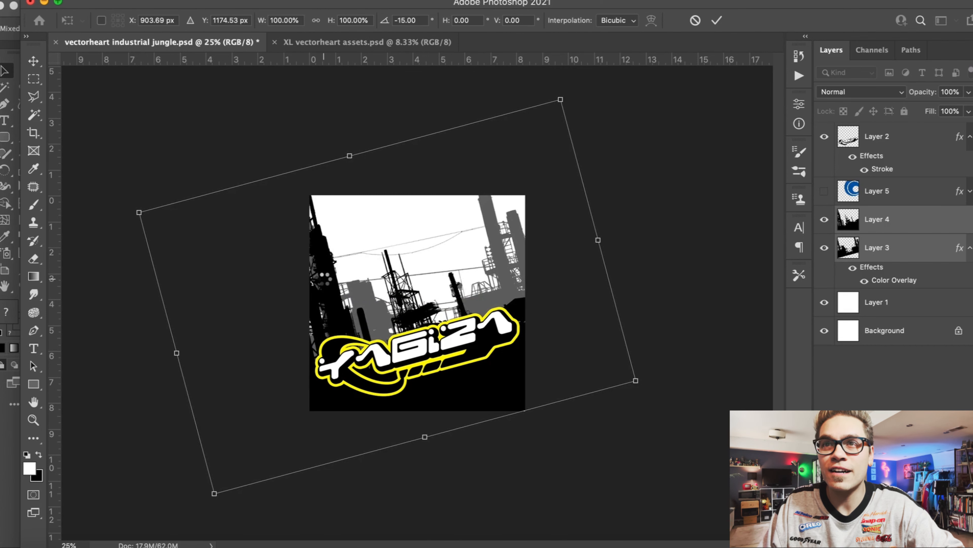
key("Return")
key("super+equal")
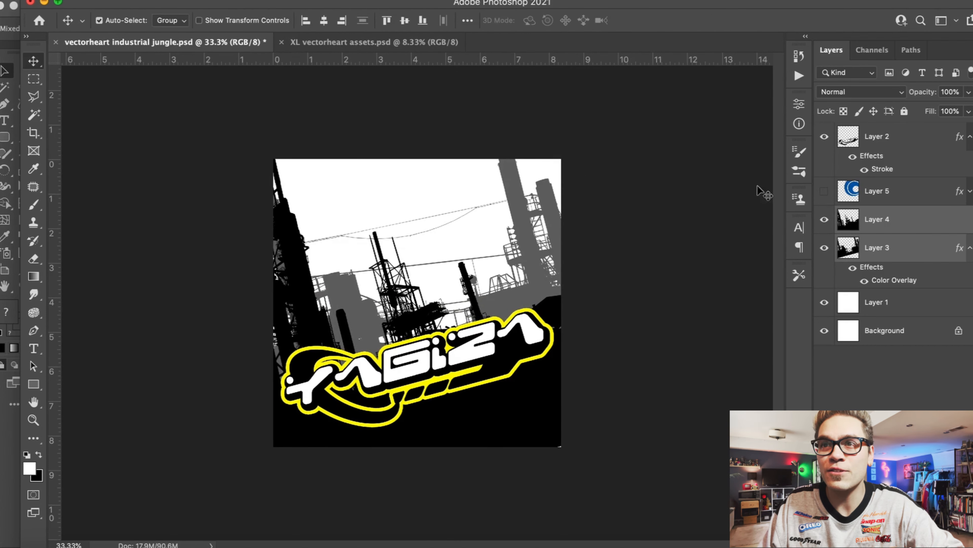
- Show the large yellow ring graphic on Layer 5 and scale it down to about 91%
left_click(824, 191)
left_click(889, 194)
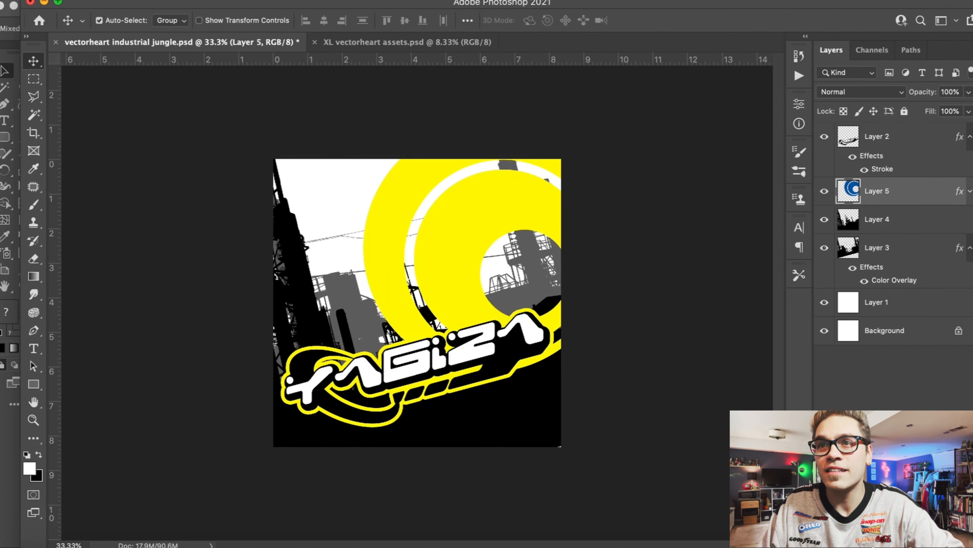
left_click(126, 1)
left_click(197, 293)
left_click_drag(516, 214, 504, 224)
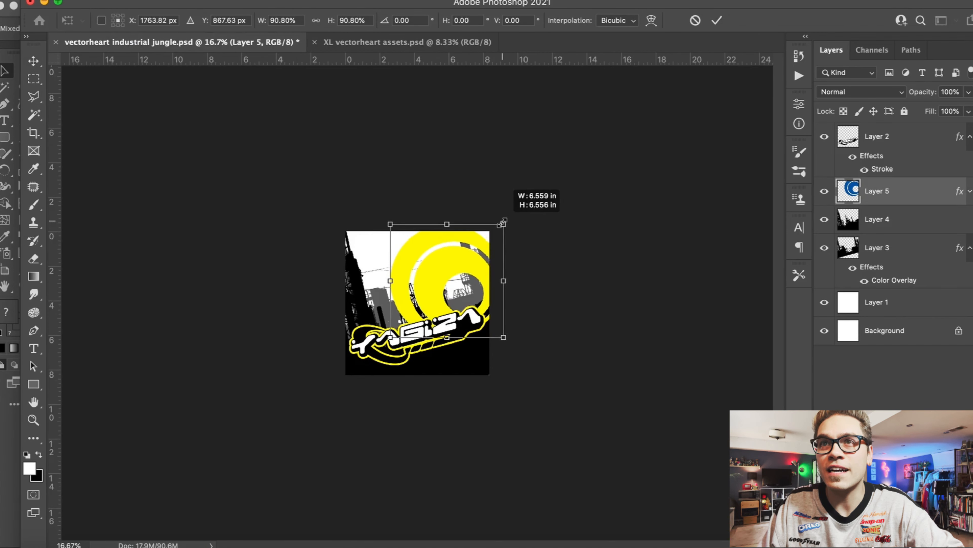
key("Return")
- Move Layer 5 below Layer 4 and position the large ring behind the black silhouette, centred above the wordmark
key("super+[")
key("super+=")
left_click_drag(451, 247, 431, 268)
key("super+minus")
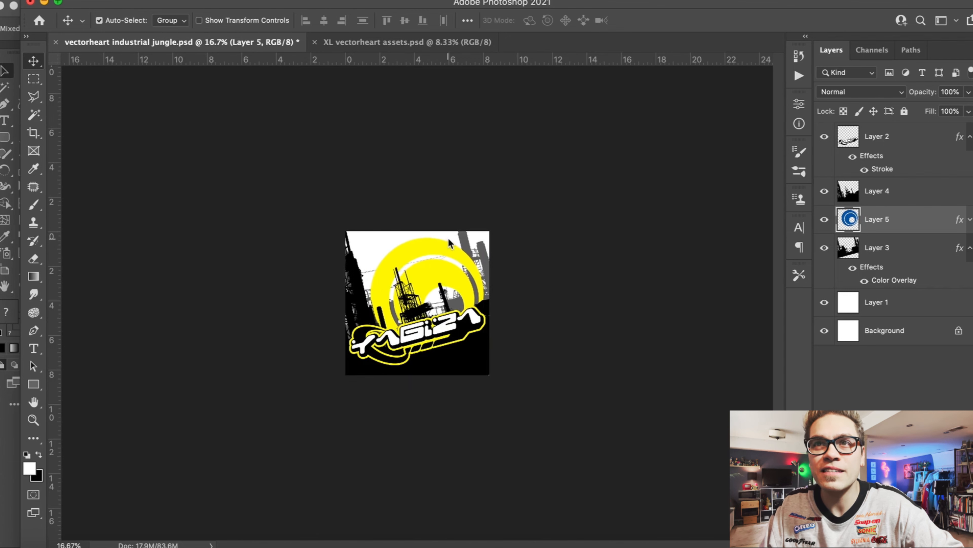
- Bring four yellow ring graphics from XL vectorheart assets.psd into the poster document
left_click(318, 43)
left_click(386, 344)
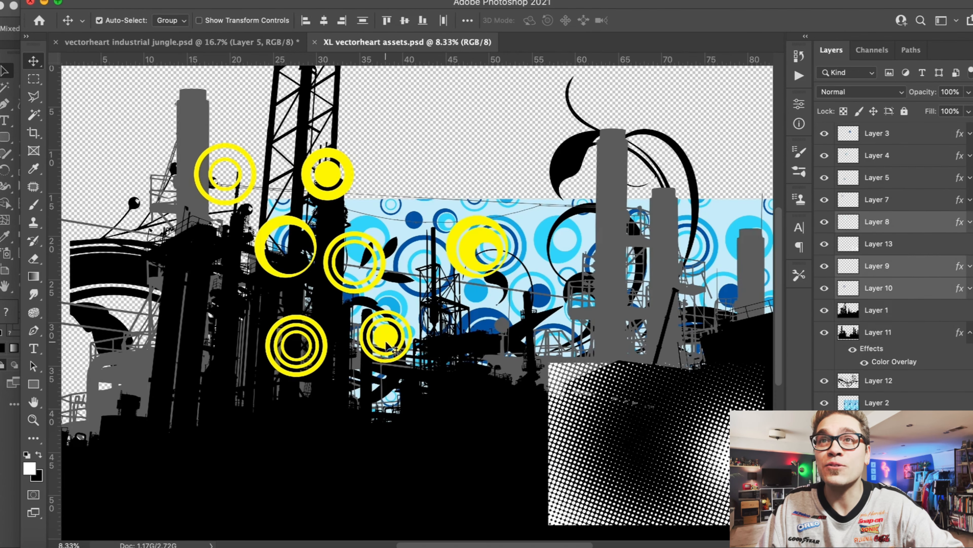
left_click_drag(311, 335, 164, 14)
- Scale the four imported ring graphics down together to 34.78% with a free transform
left_click(117, 1)
left_click(172, 292)
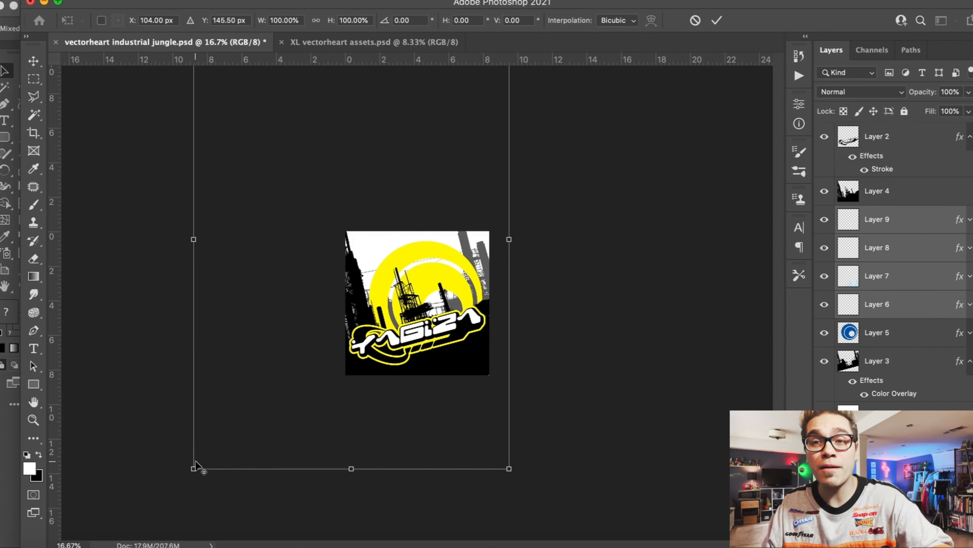
left_click_drag(205, 457, 383, 292)
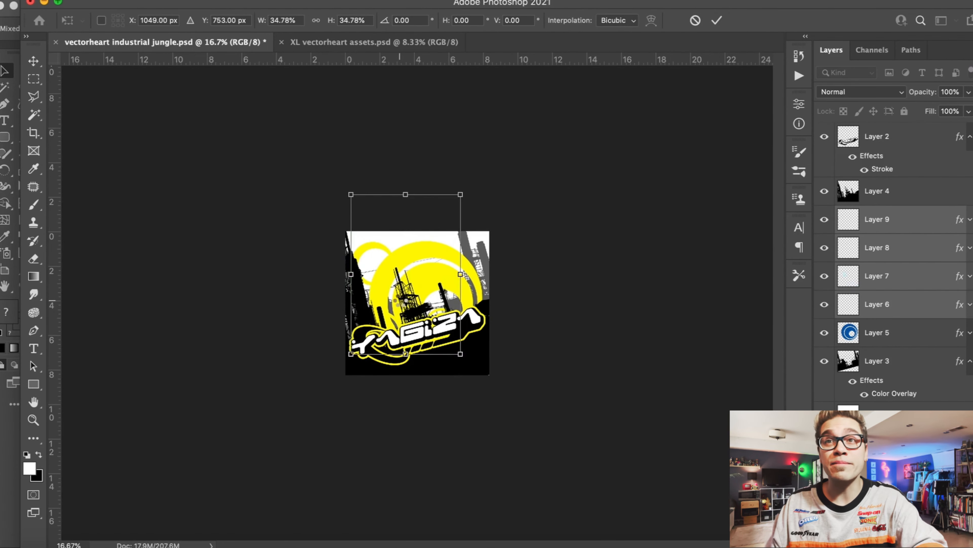
key("Return")
- Move the open yellow ring on Layer 6 closer to the canvas's upper-left corner
key("super+equal")
key("super+equal")
left_click(322, 183)
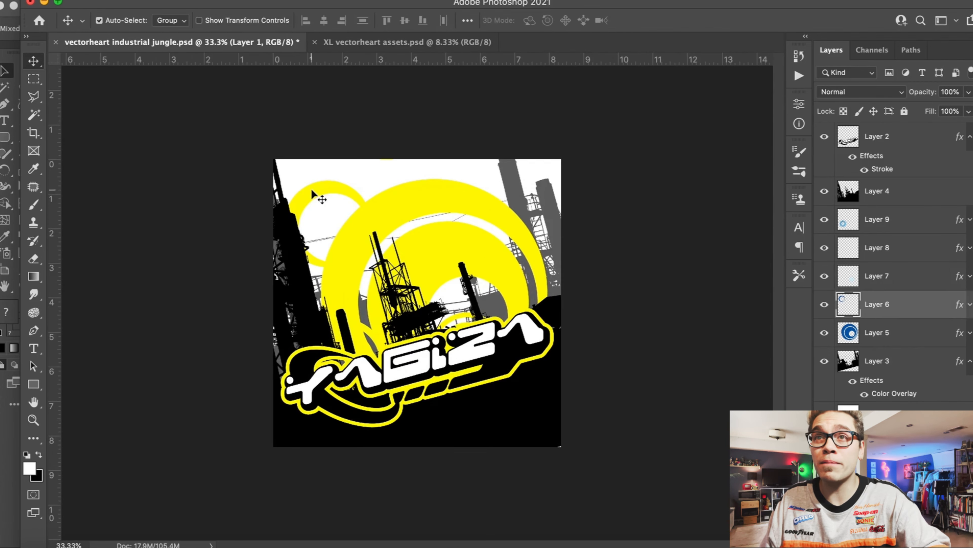
left_click_drag(316, 190, 308, 176)
- Move the target ring on Layer 7 into the canvas's lower-right corner and raise it above Layer 4
left_click_drag(452, 321, 545, 441)
key("super+bracketright")
key("super+bracketright")
key("super+bracketright")
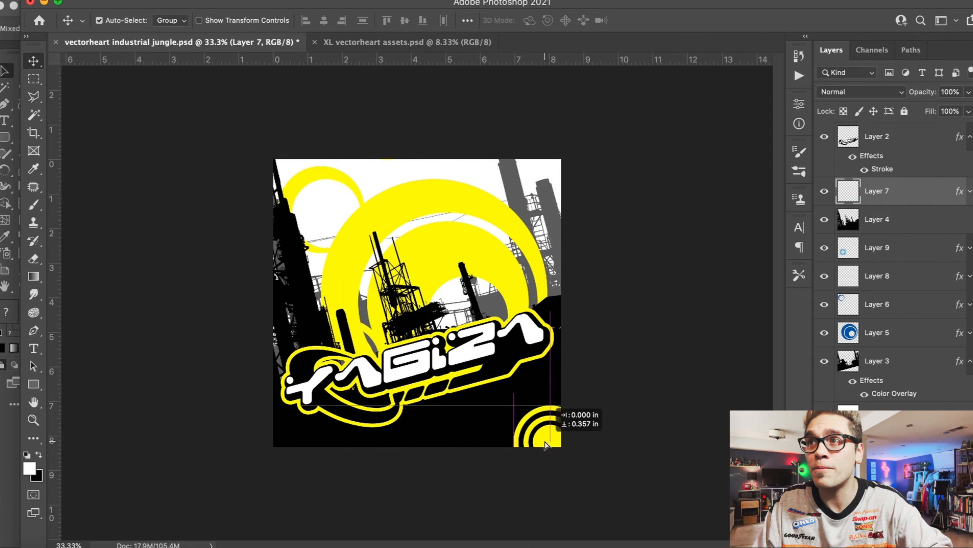
- Raise the concentric rings on Layer 9 above Layer 4 and move them to the canvas's right edge, behind the wordmark's end
left_click(883, 311)
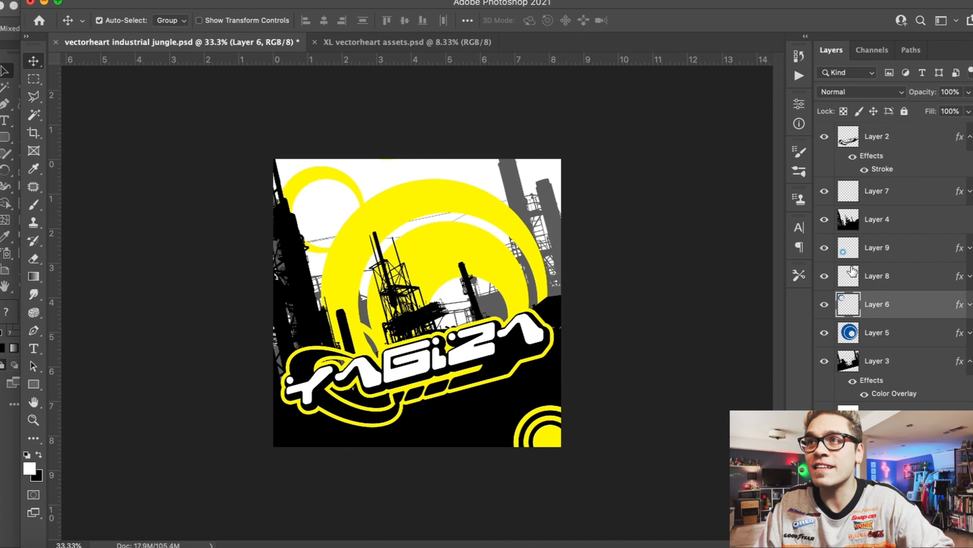
left_click(884, 249)
key("super+bracketright")
left_click_drag(324, 326, 538, 309)
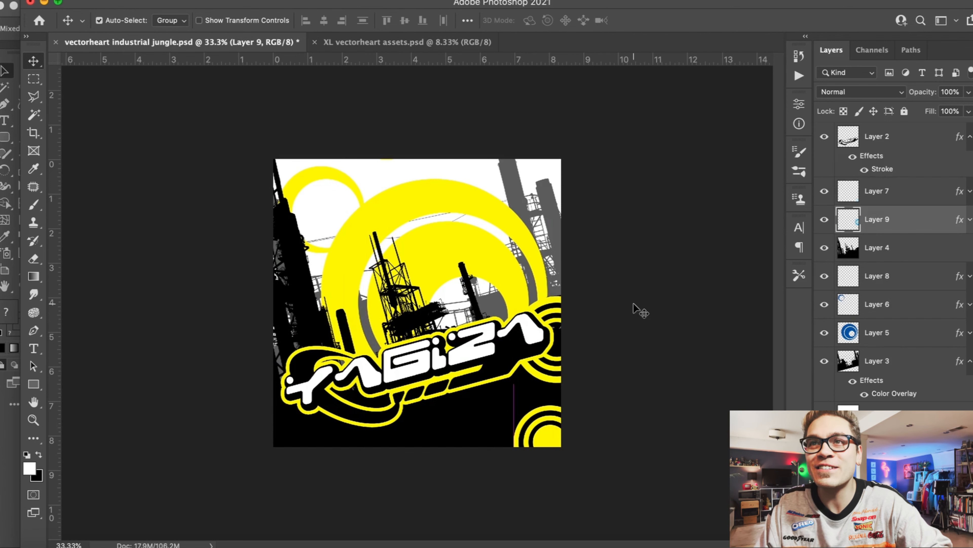
- Duplicate the large ring on Layer 5, shrink the copy to a small circle below the wordmark's right end, and raise it above Layer 4
key("alt+bracketright")
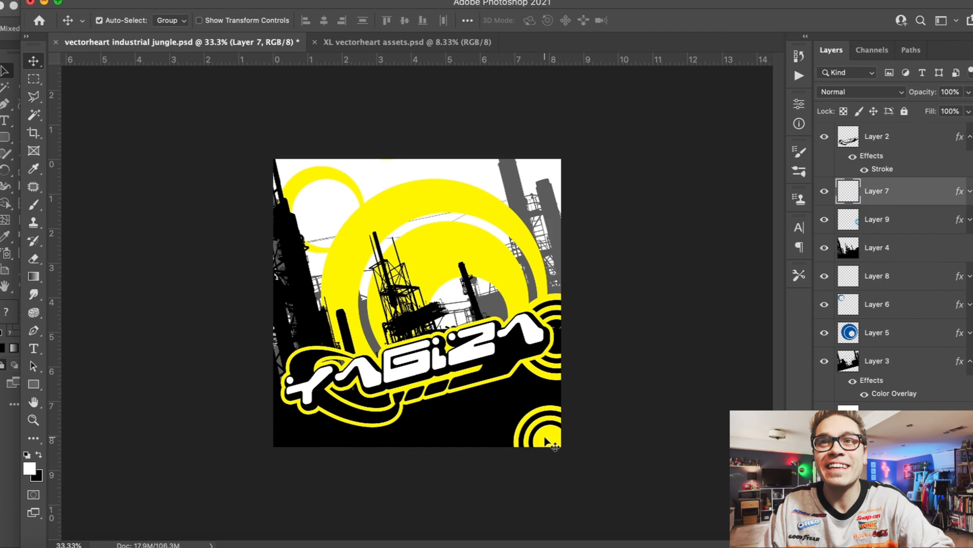
left_click(381, 229)
key("super+j")
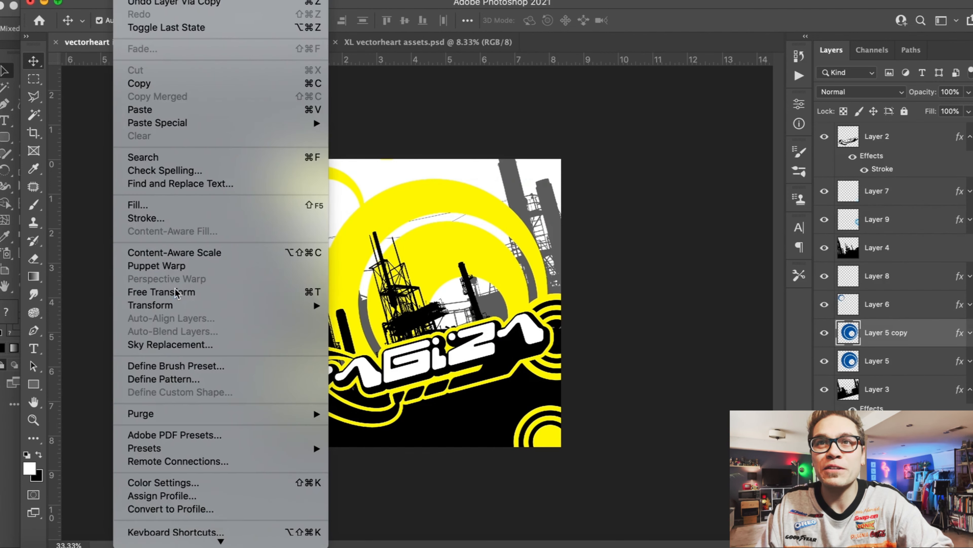
left_click(174, 288)
left_click_drag(320, 179, 513, 371)
key("Return")
key("super+bracketright")
key("super+bracketright")
key("super+bracketright")
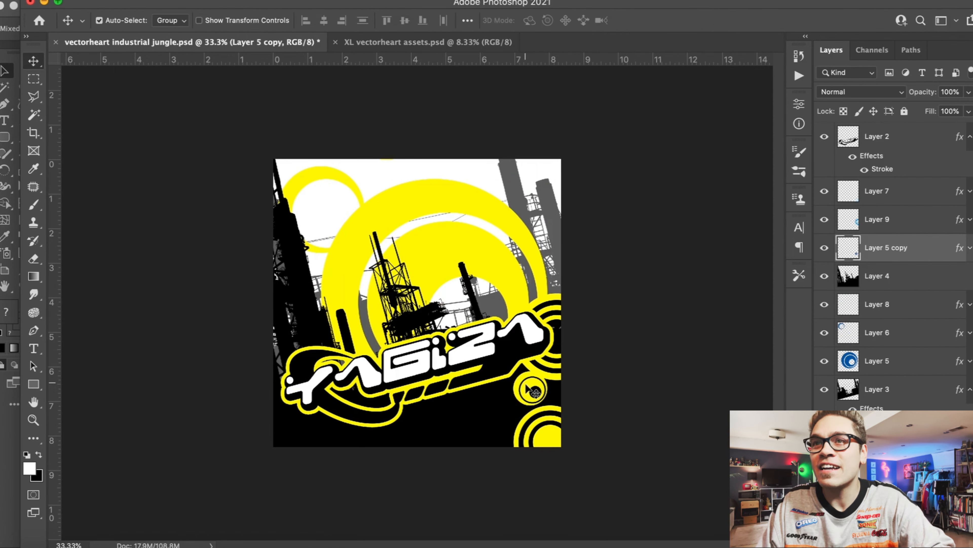
- Nudge the small ring on Layer 5 copy into place against the wordmark's outline and the concentric rings at the right edge
key("super+equal")
key("super+equal")
key("super+equal")
scroll(526, 388, "right", 10)
scroll(525, 387, "down", 5)
left_click_drag(373, 350, 353, 343)
key("Left")
key("Left")
key("Left")
key("Left")
key("Left")
key("Down")
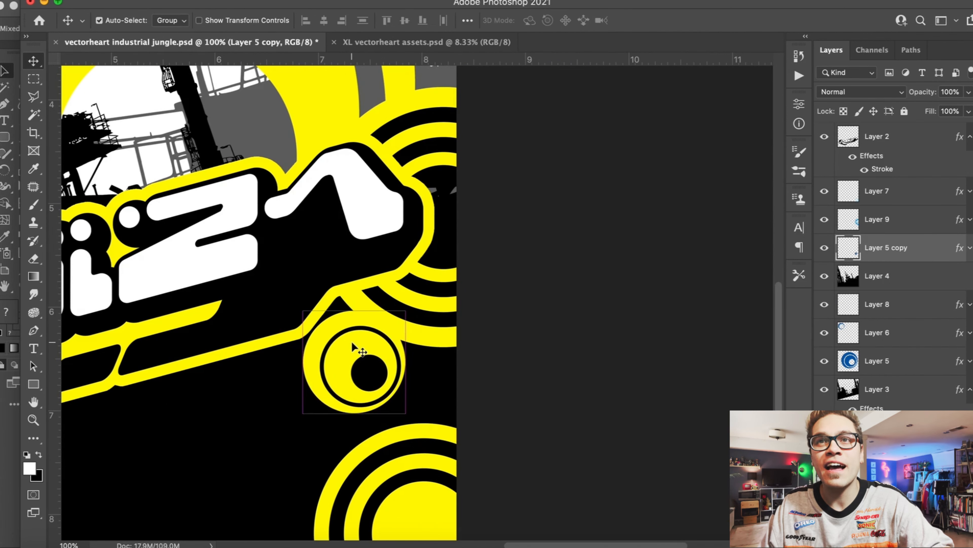
key("Right")
key("Right")
key("Right")
key("Right")
key("Right")
key("Right")
key("Right")
key("Right")
key("Down")
key("Down")
key("Down")
key("Down")
key("Down")
key("Down")
key("Down")
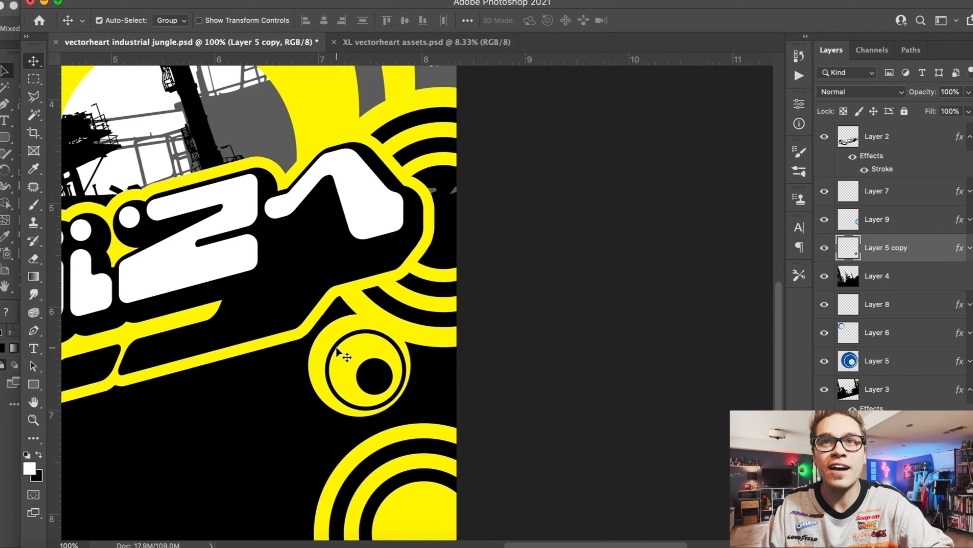
- Duplicate the target ring on Layer 7 and place the copy over the open ring near the canvas's upper-left corner
key("super+minus")
key("super+minus")
key("super+minus")
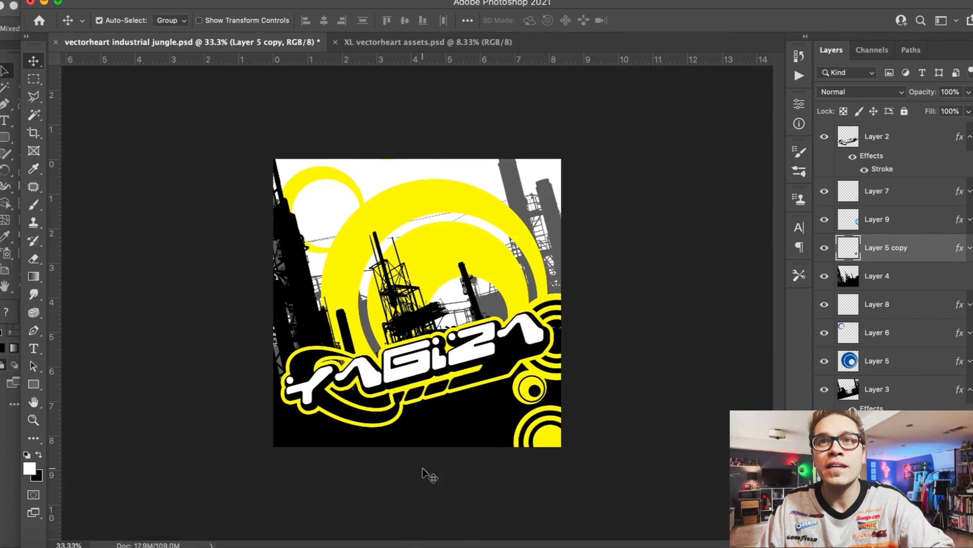
left_click_drag(548, 437, 342, 179)
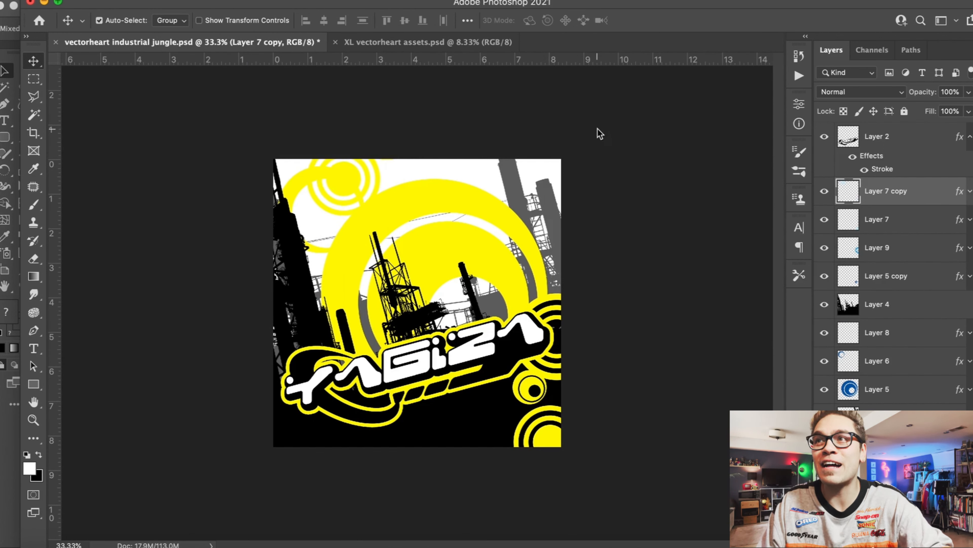
- Bring the black floral swirl on Layer 12 of XL vectorheart assets.psd into the poster document
left_click(376, 42)
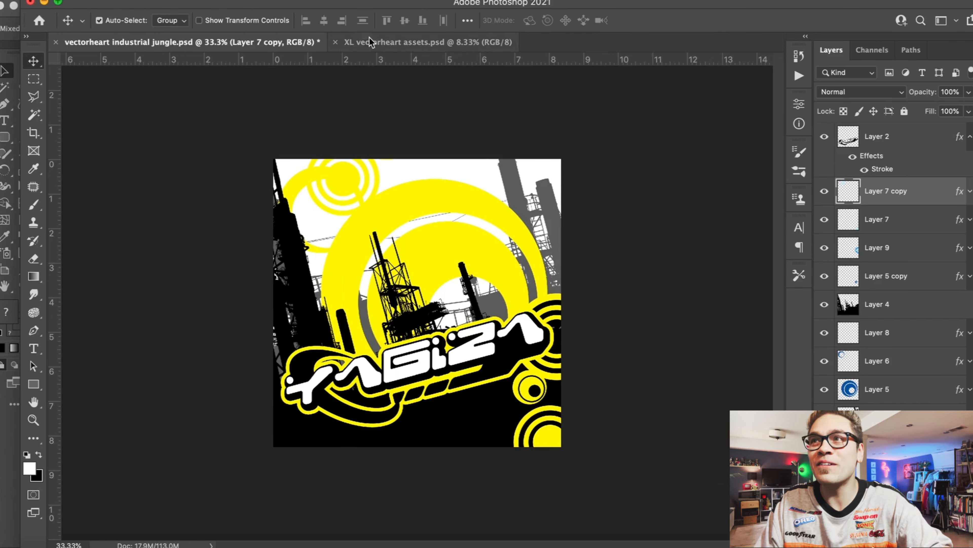
left_click_drag(575, 160, 207, 92)
key("super+minus")
- Scale the imported floral swirl on Layer 10 down to 28.17% with a free transform
left_click(124, 0)
left_click(165, 296)
key("super+minus")
key("super+minus")
key("super+minus")
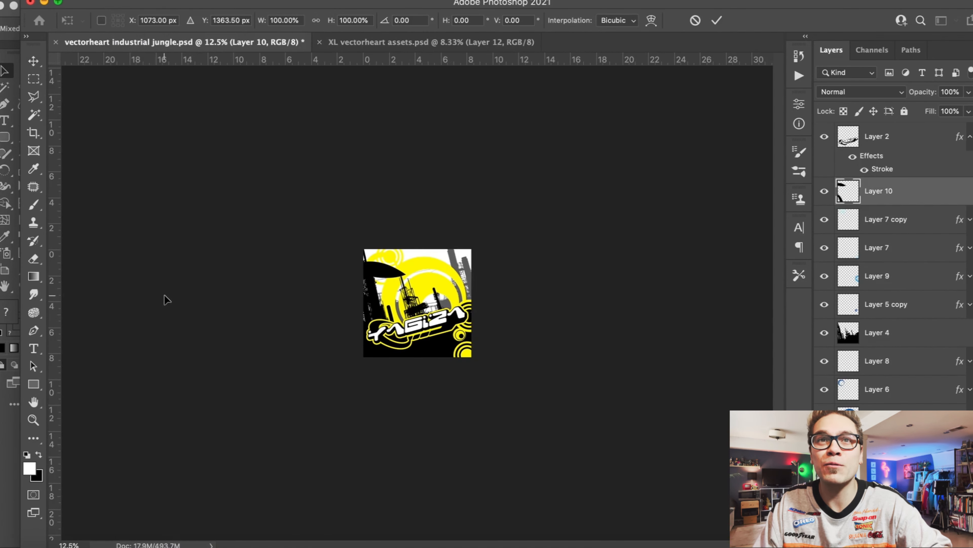
left_click_drag(152, 136, 376, 207)
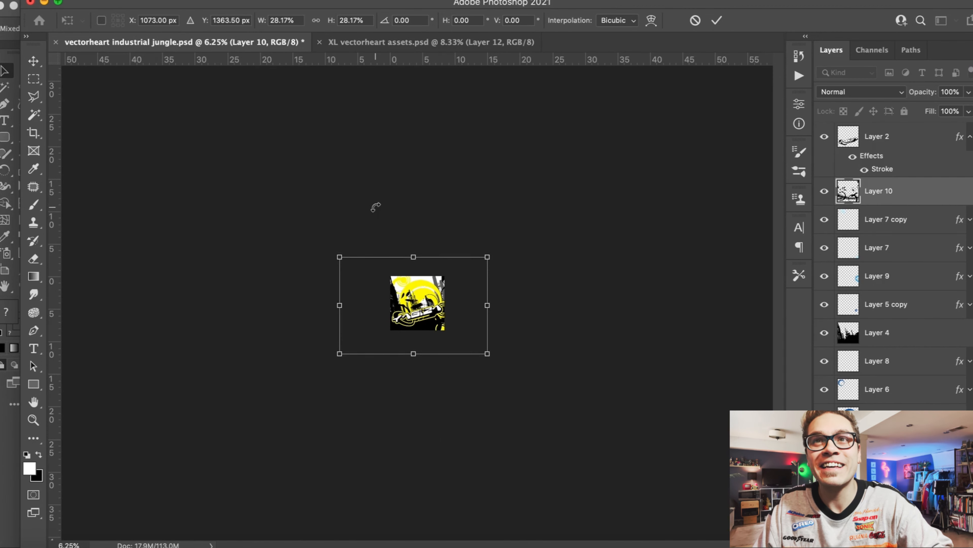
key("Return")
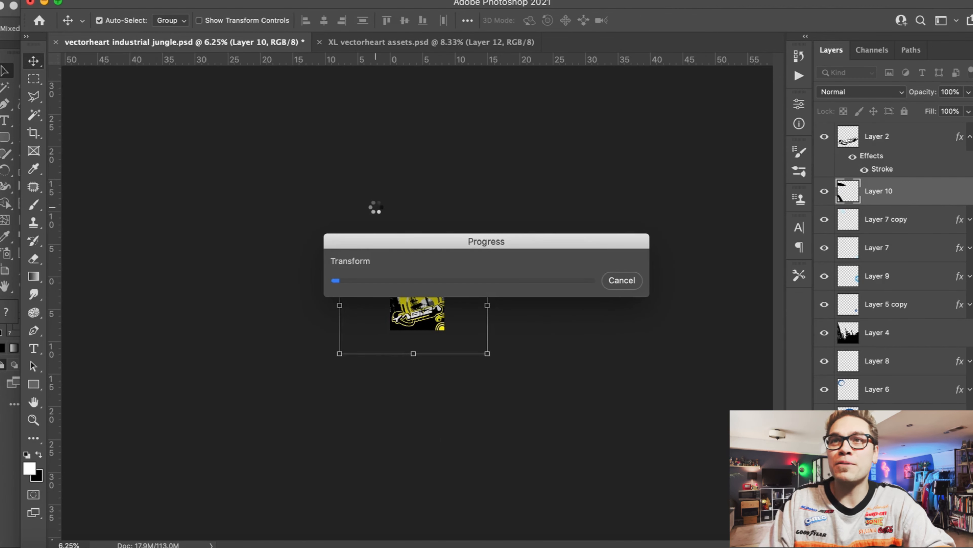
- Duplicate the floral swirl on Layer 10 and scale the copy down to about 37% with a free transform
key("super+plus")
key("super+plus")
key("super+plus")
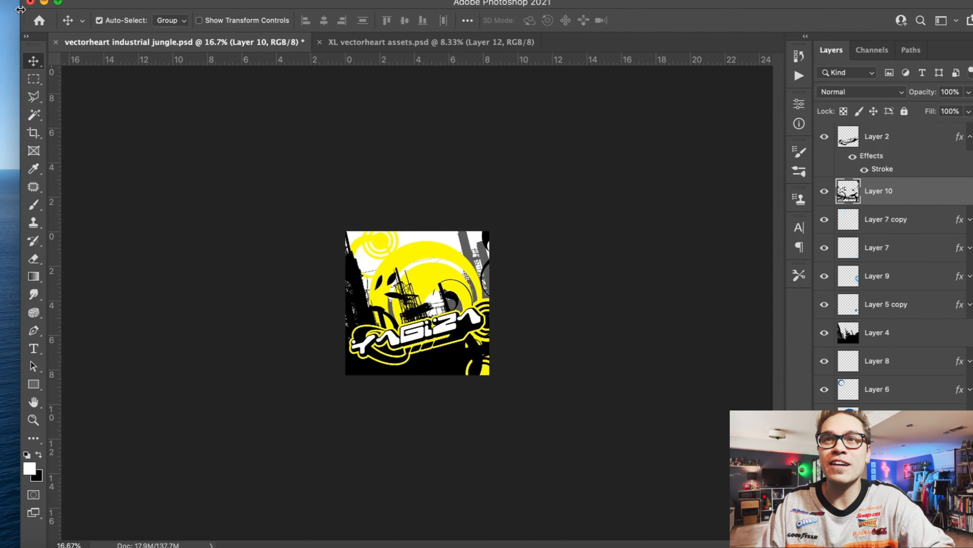
left_click_drag(21, 10, 0, 10)
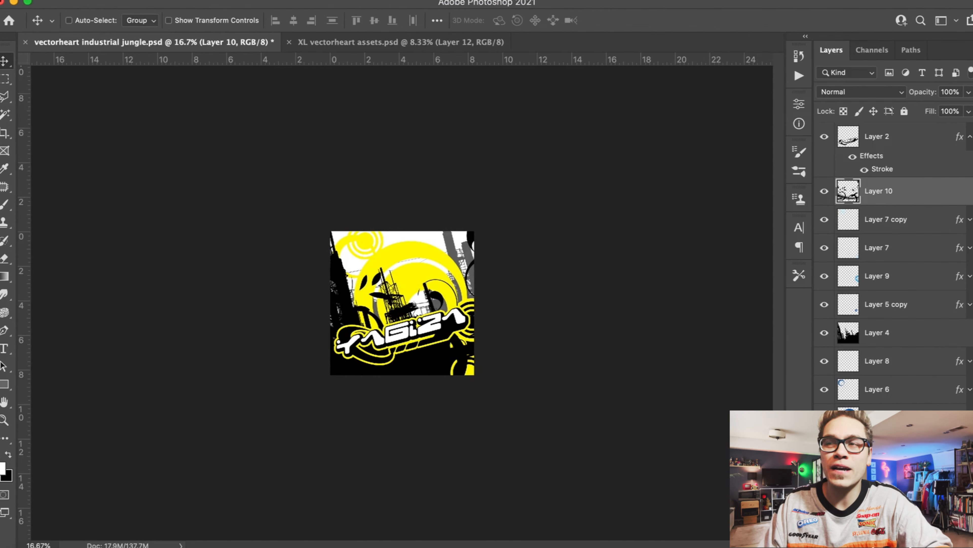
key("super+plus")
key("super+plus")
key("super+j")
left_click(123, 0)
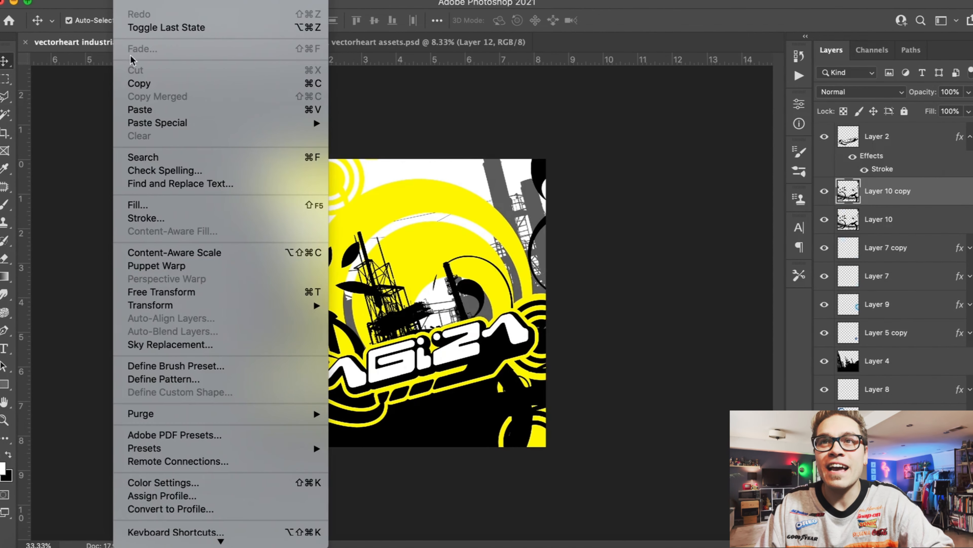
left_click(150, 295)
key("super+minus")
left_click_drag(197, 180, 349, 213)
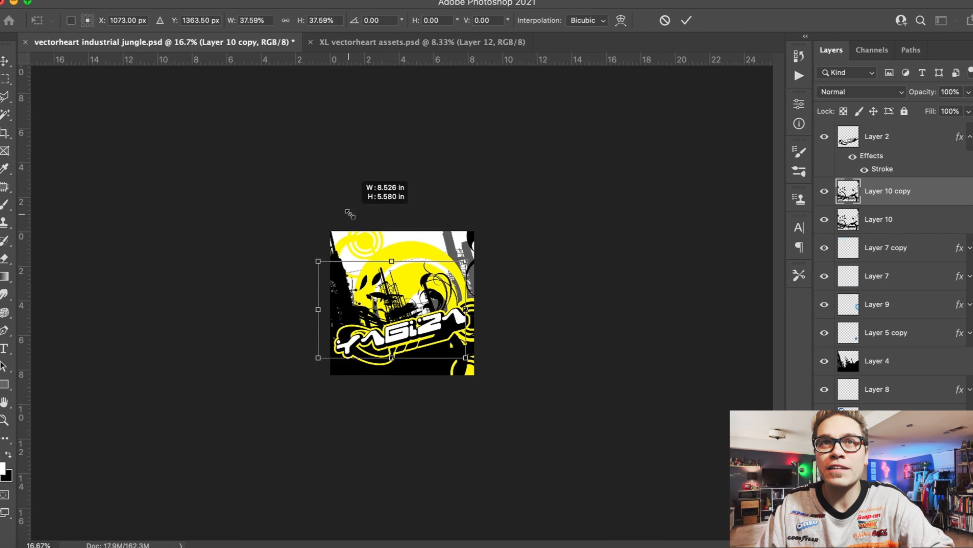
- Move the smaller floral swirl on Layer 10 copy to the canvas's upper-left area, letting its top curl reach the upper edge
key("super+plus")
key("super+plus")
left_click_drag(334, 331, 259, 270)
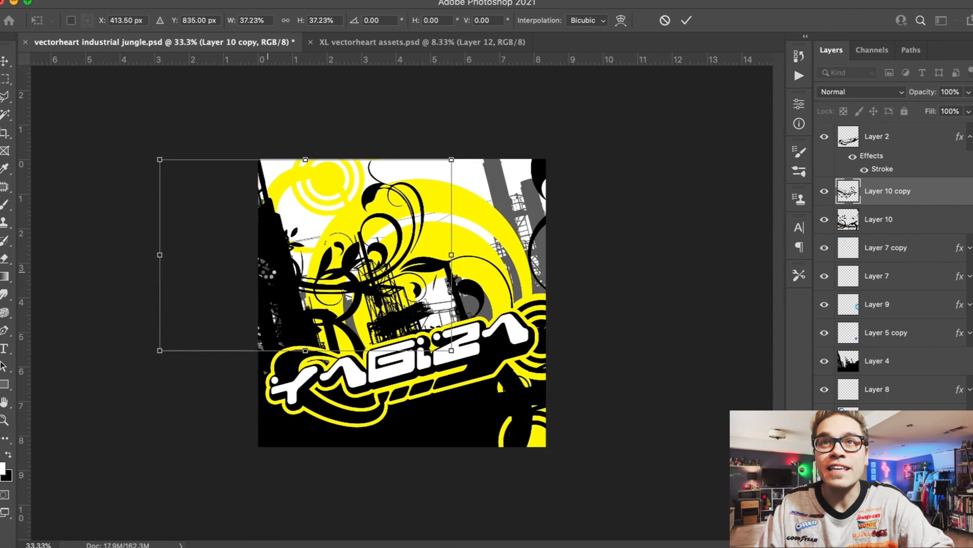
key("Return")
left_click(326, 245)
left_click_drag(370, 188, 380, 171)
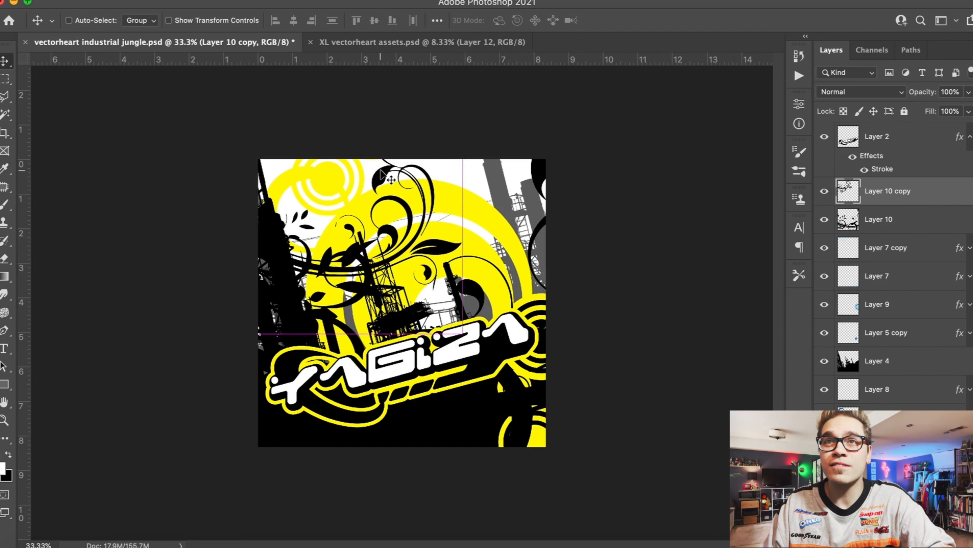
- Raise the lower-right ring graphics on Layer 7, Layer 9 and Layer 5 copy together above the floral swirl on Layer 10
left_click(517, 391)
left_click(539, 375)
left_click(537, 431, "shift")
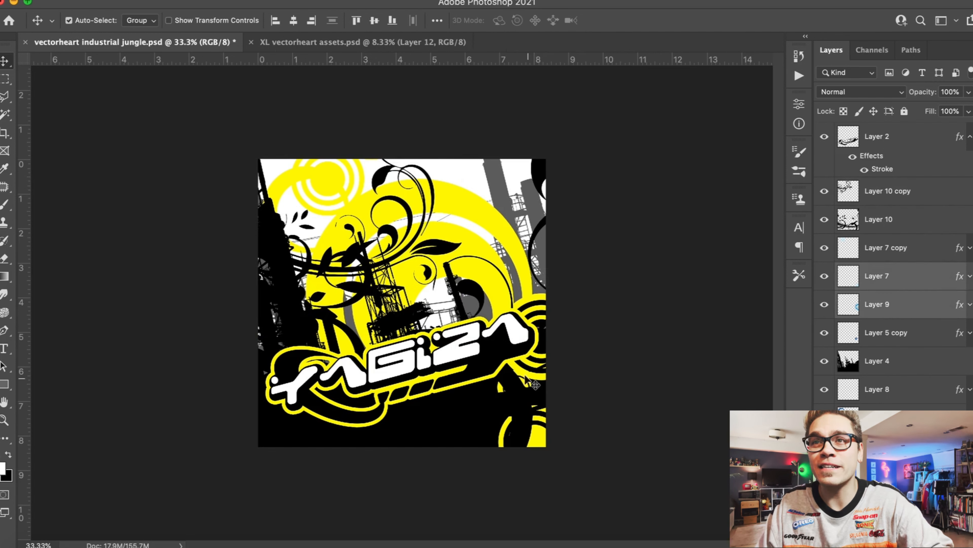
left_click(524, 381, "shift")
key("super+bracketright")
key("super+bracketright")
left_click(489, 509)
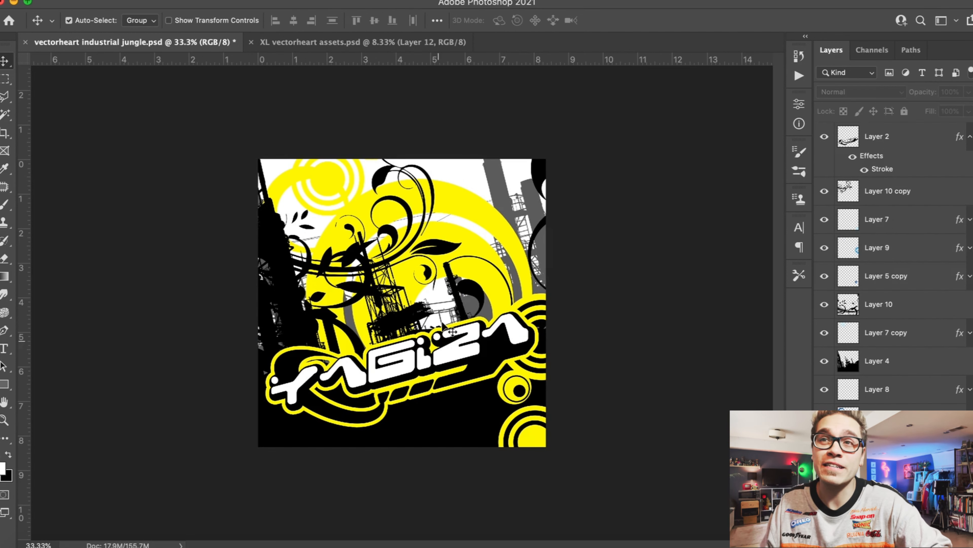
- Nudge the large floral swirl on Layer 10 slightly left, and select Layer 10 copy
left_click(472, 290)
key("shift+Left")
key("shift+Left")
key("shift+Left")
key("shift+Left")
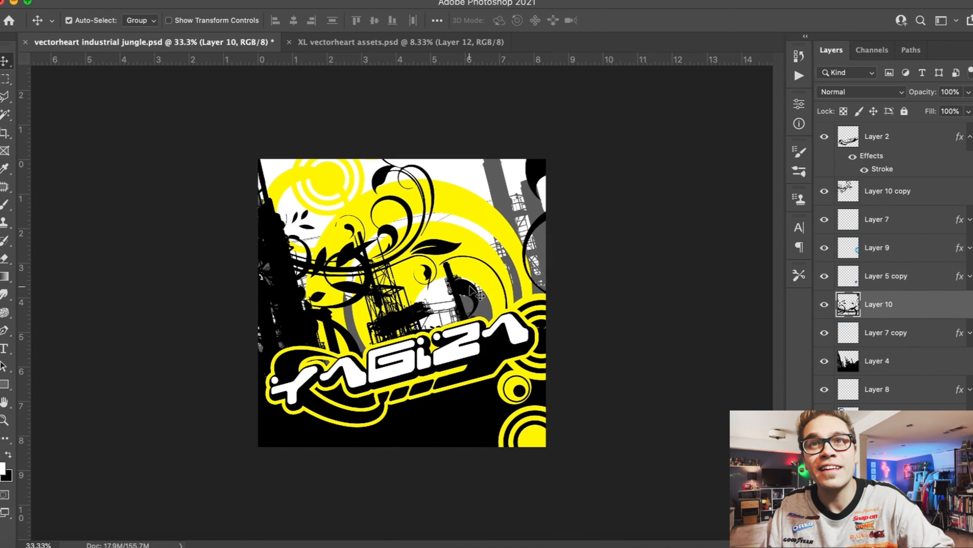
key("super+j")
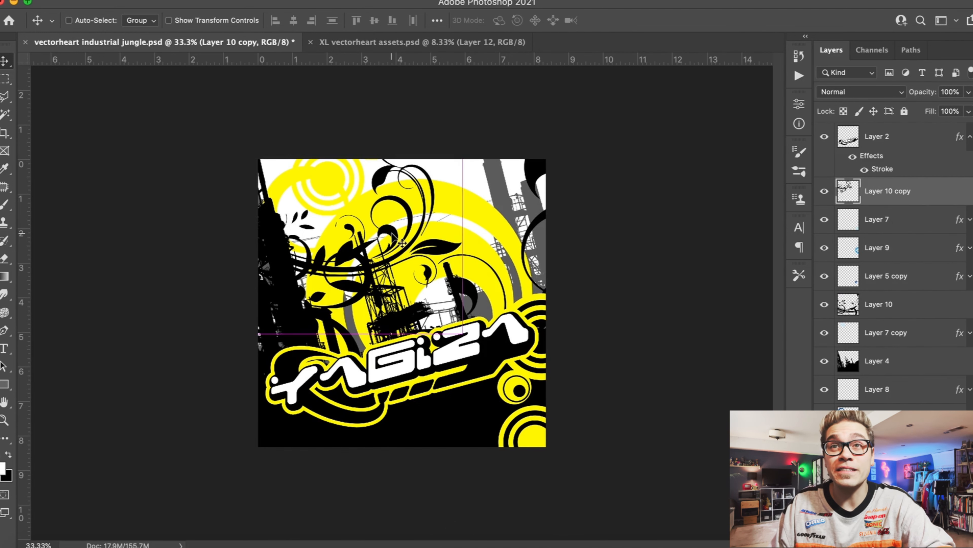
- Scale down a duplicate of the Layer 10 copy floral swirl and place it in the canvas's upper-left corner over the yellow rings
left_click(122, 1)
left_click(230, 289)
left_click_drag(464, 144, 383, 168)
left_click_drag(322, 257, 295, 173)
key("Return")
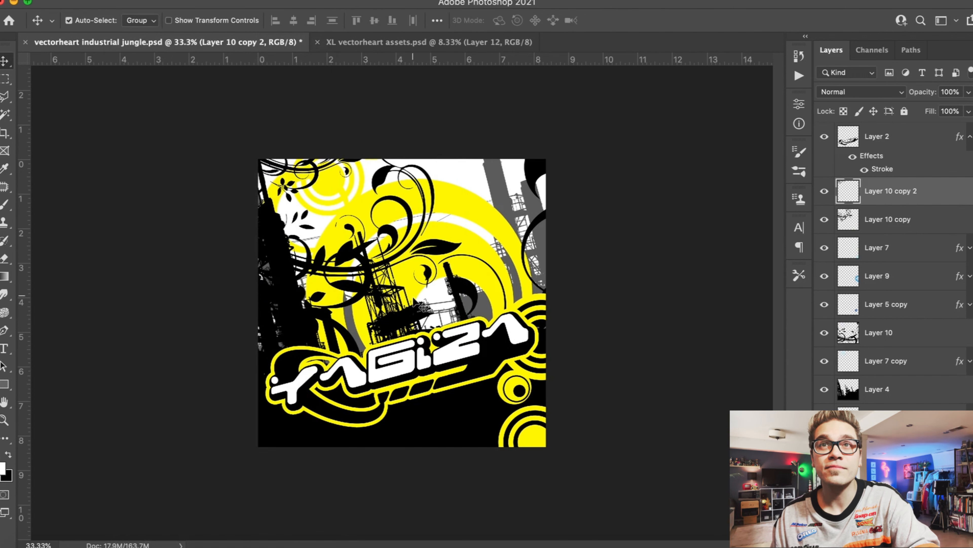
- Duplicate the floral swirl on Layer 10 copy and recolor the duplicate white with a Color Overlay effect
left_click(349, 255)
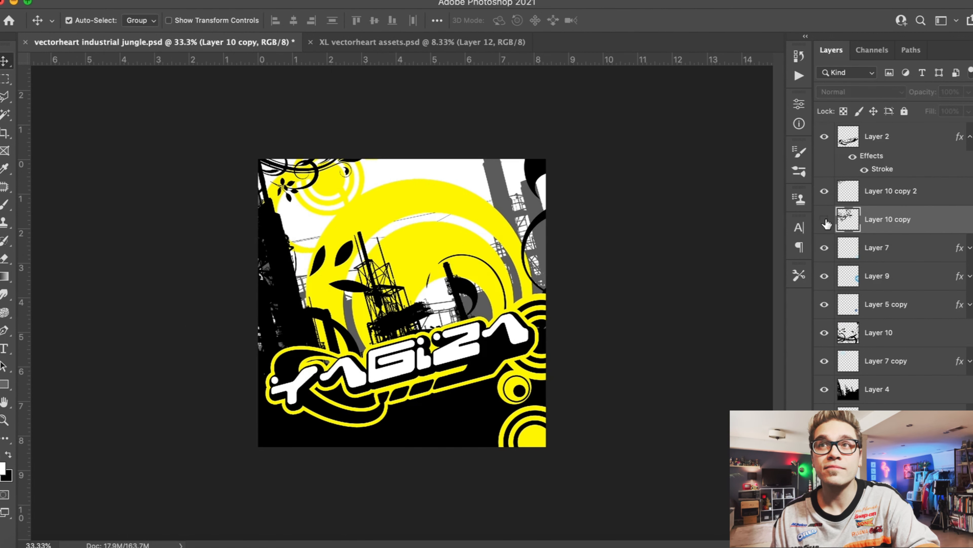
key("super+j")
double_click(949, 219)
left_click(555, 388)
key("Return")
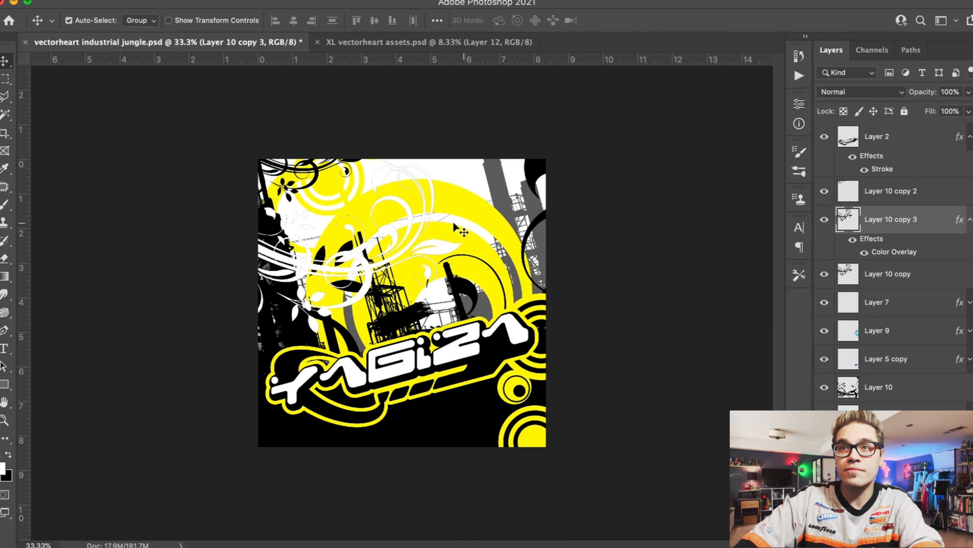
- Move the white swirl on Layer 10 copy 3 to the poster's black lower area and send it below Layer 5 copy
left_click_drag(407, 209, 475, 411)
key("super+bracketleft")
key("super+bracketleft")
key("super+bracketleft")
key("super+bracketleft")
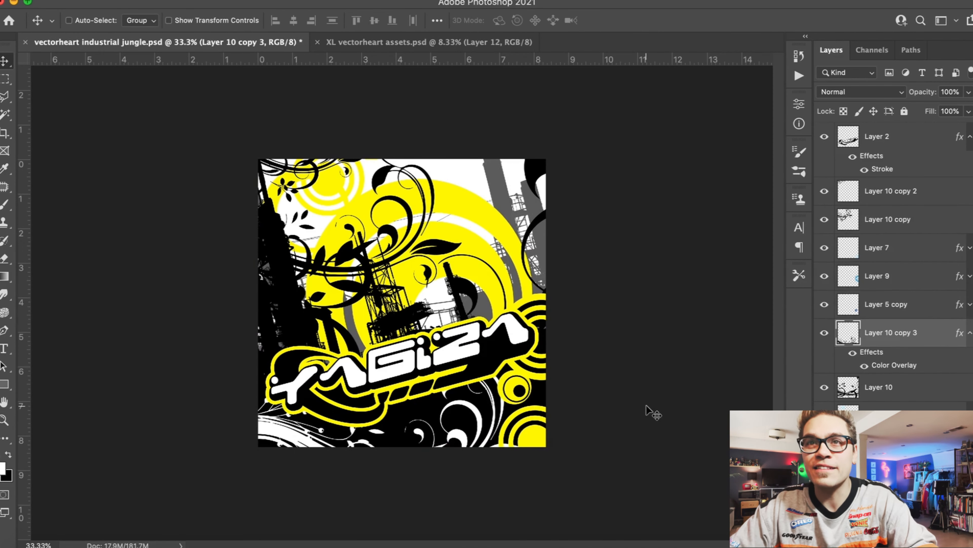
- Resize the white swirl on Layer 10 copy 3 with a free transform and shift it toward the canvas's lower-left corner
left_click(115, 0)
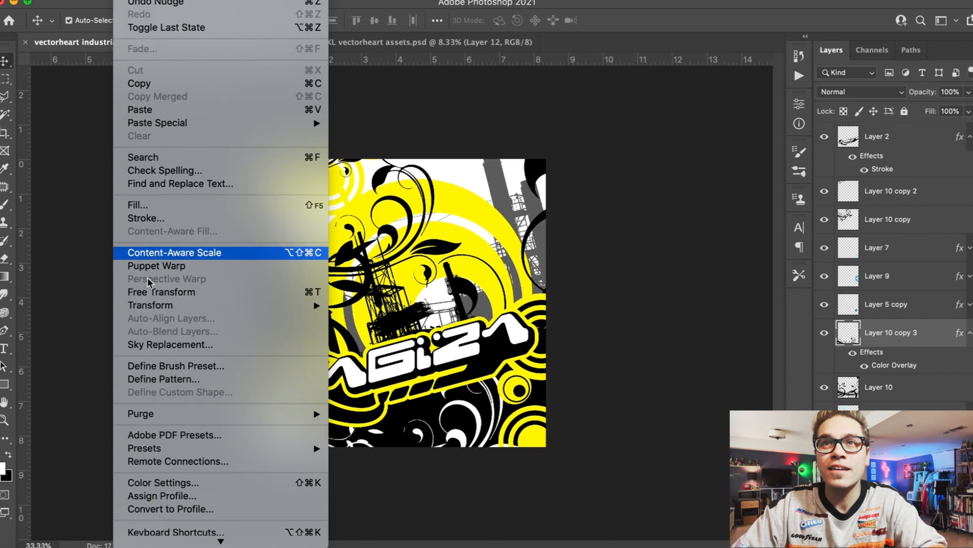
left_click(163, 292)
left_click_drag(529, 347, 501, 363)
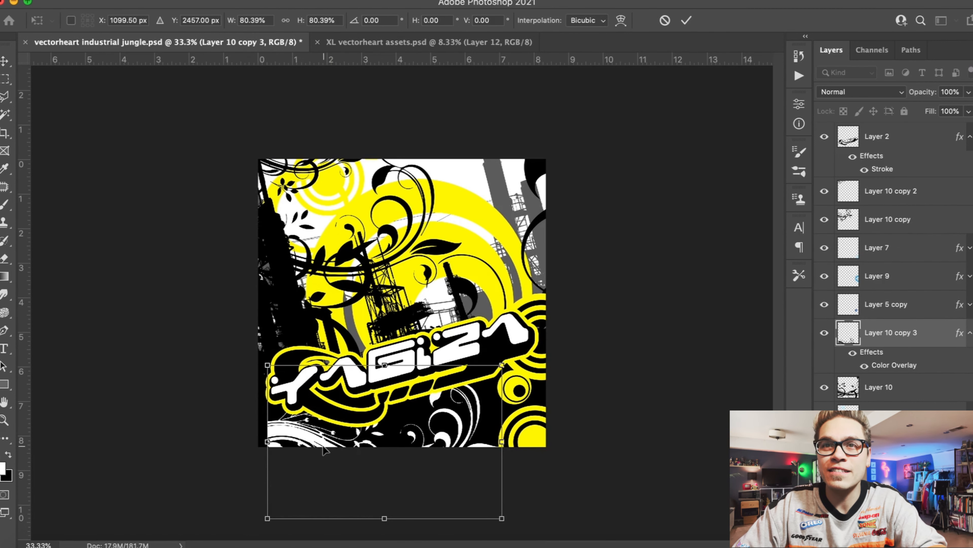
left_click_drag(323, 448, 313, 440)
left_click_drag(493, 511, 518, 519)
key("Return")
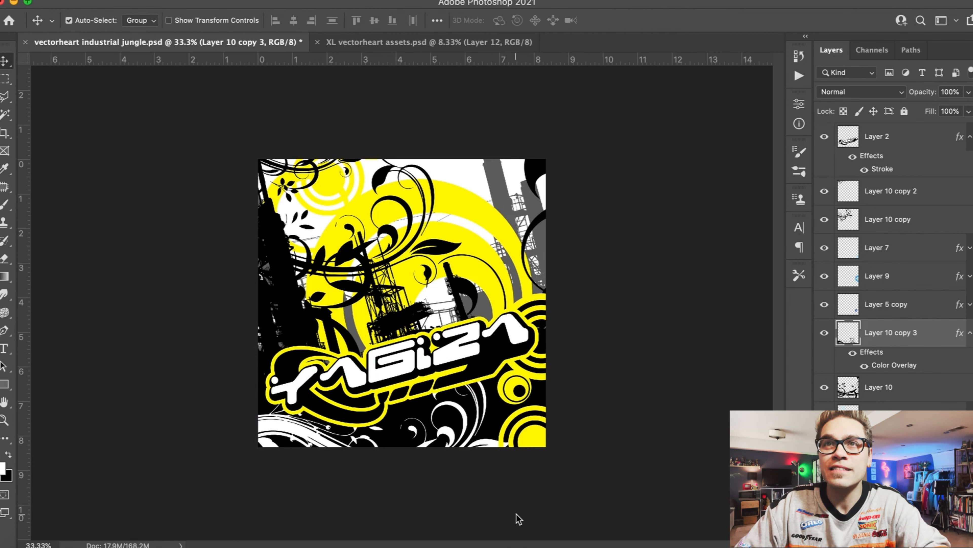
- Duplicate all artwork layers from Layer 2 down and merge the duplicates into one layer above the originals
left_click(890, 143)
scroll(903, 231, "down", 5)
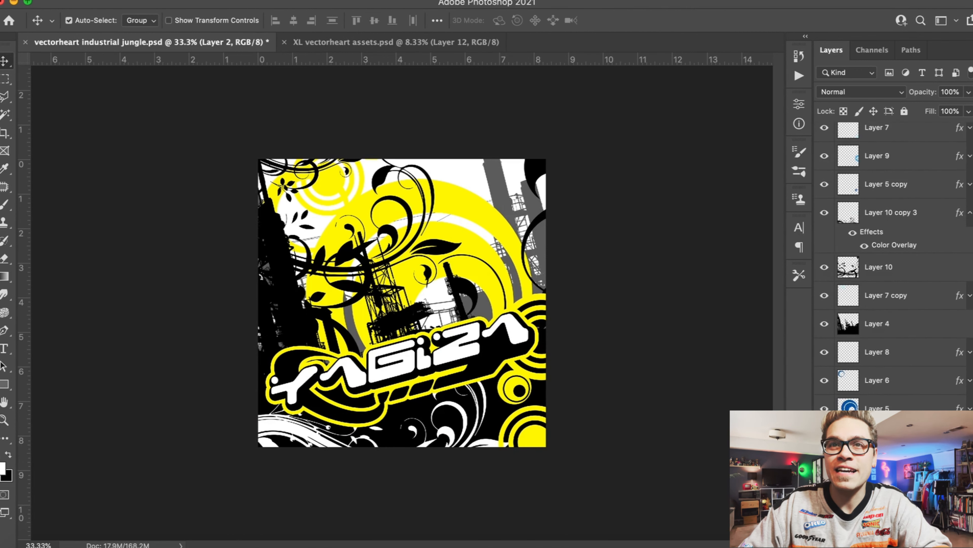
left_click(901, 498, "shift")
key("super+j")
left_click(196, 1)
left_click(230, 495)
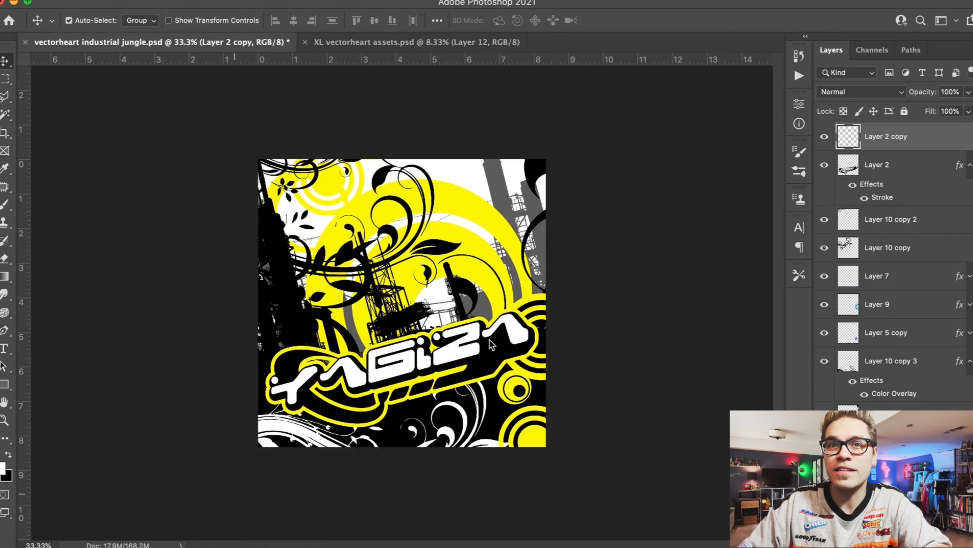